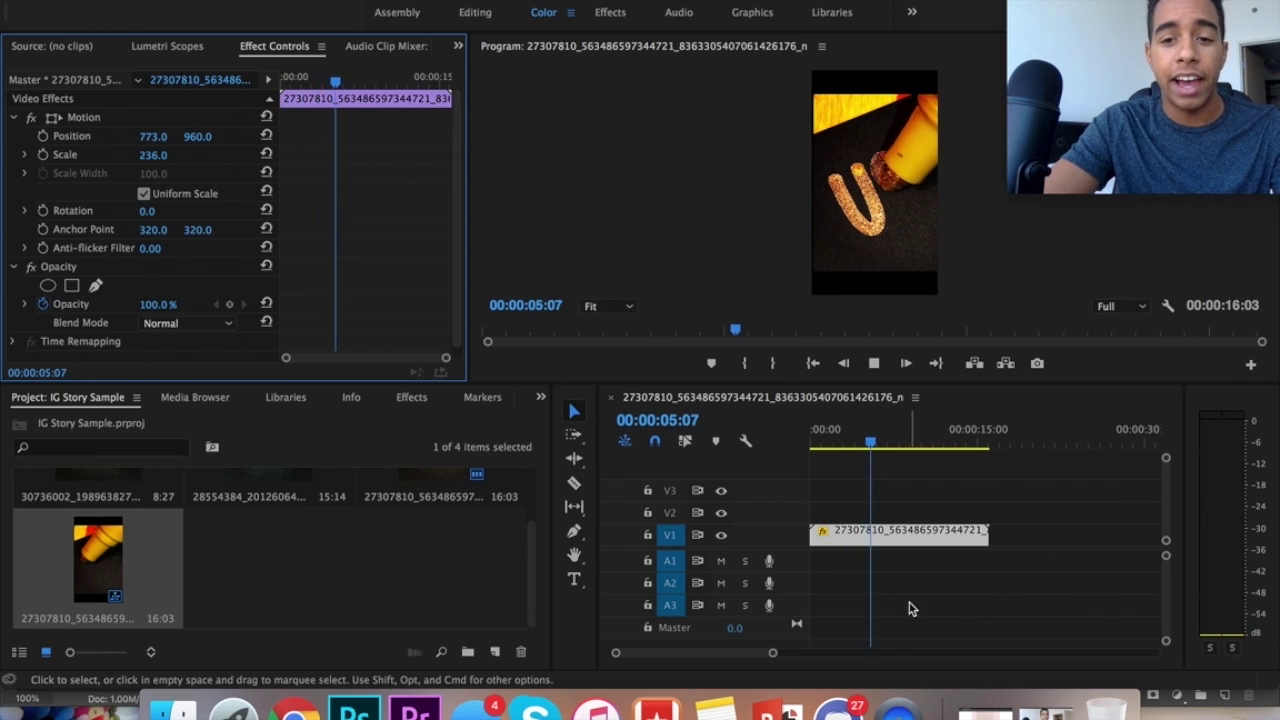
Step: Delete the existing clip from track V1 so the sequence is empty
{"action": "left_click", "coordinate": [868, 545]}
{"action": "key", "text": "Delete"}
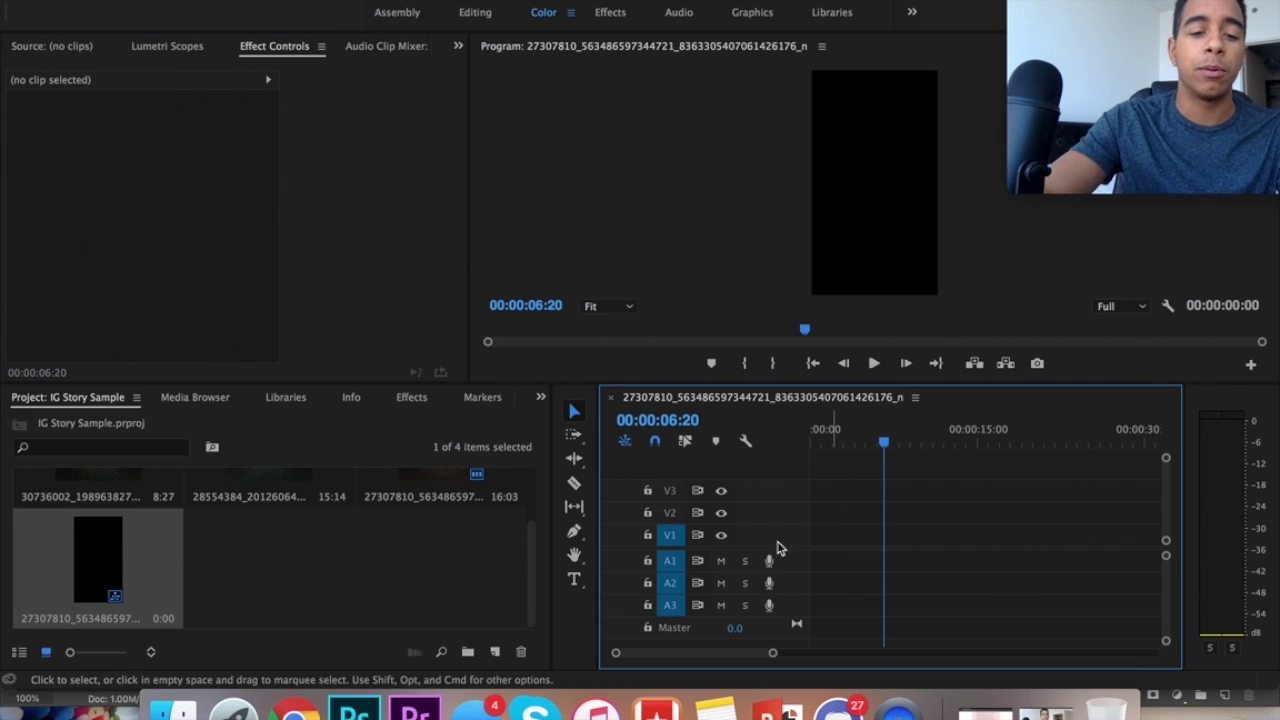
Step: Preview the 28554384 and 30736002 clips in the source monitor, scrubbing through the second one
{"action": "left_click", "coordinate": [524, 572]}
{"action": "scroll", "coordinate": [395, 532], "scroll_direction": "up", "scroll_amount": 2}
{"action": "double_click", "coordinate": [251, 520]}
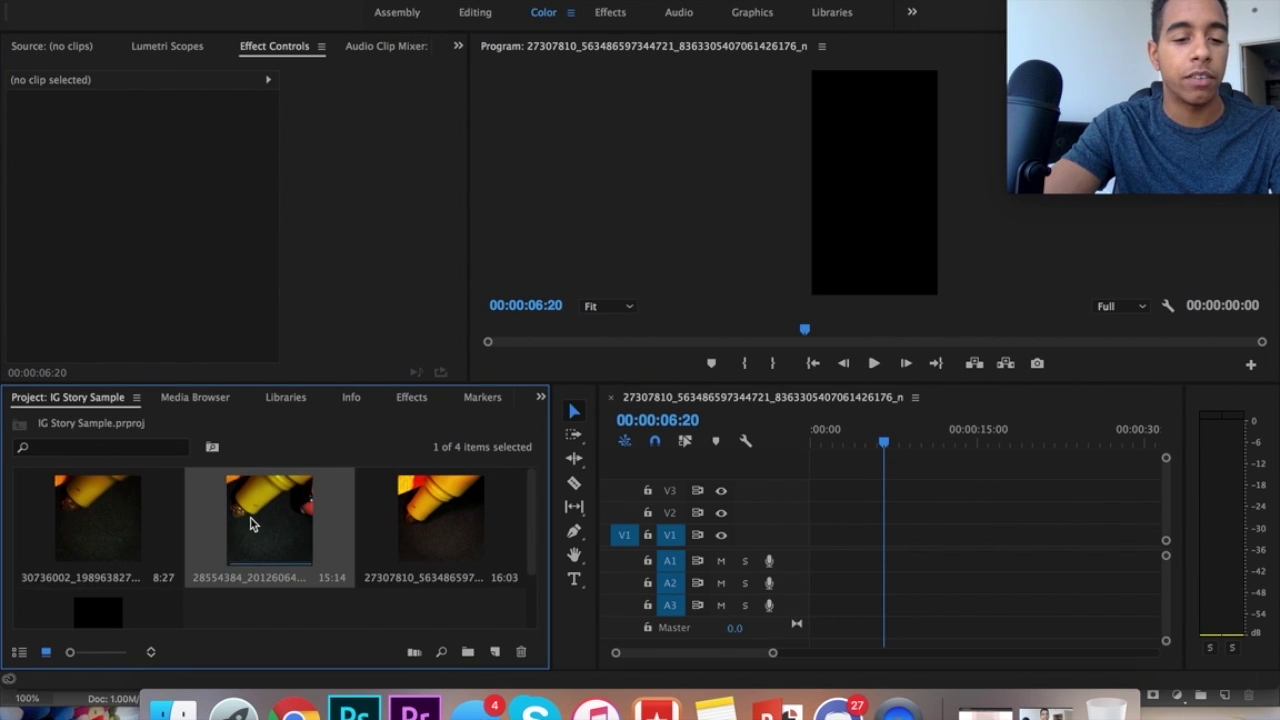
{"action": "key", "text": "space"}
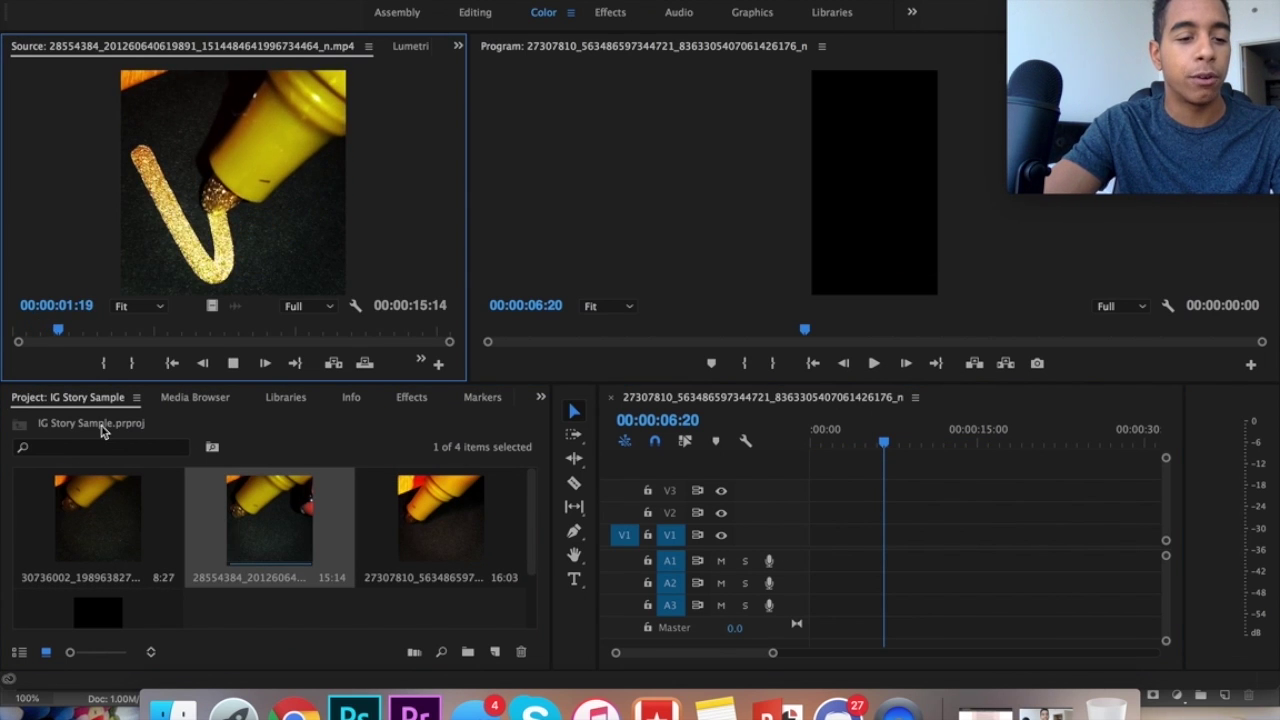
{"action": "double_click", "coordinate": [46, 526]}
{"action": "left_click", "coordinate": [30, 327]}
{"action": "left_click_drag", "start_coordinate": [30, 327], "coordinate": [397, 350]}
Step: Place the 30736002 clip at the start of track V1, keeping the existing sequence settings
{"action": "left_click_drag", "start_coordinate": [577, 413], "coordinate": [868, 537]}
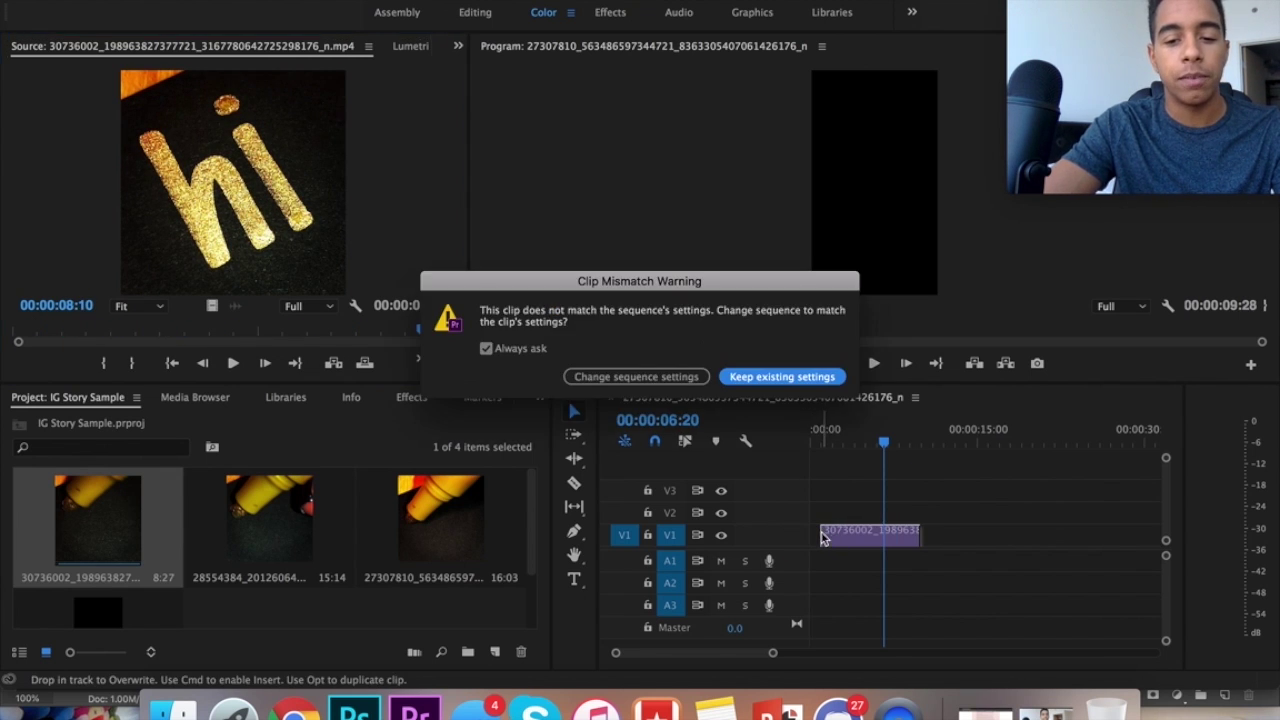
{"action": "left_click", "coordinate": [772, 380]}
{"action": "left_click_drag", "start_coordinate": [838, 540], "coordinate": [824, 545]}
Step: Show the effect controls of the V1 clip, set its scale to 237 and play the sequence
{"action": "scroll", "coordinate": [375, 50], "scroll_direction": "down", "scroll_amount": 3}
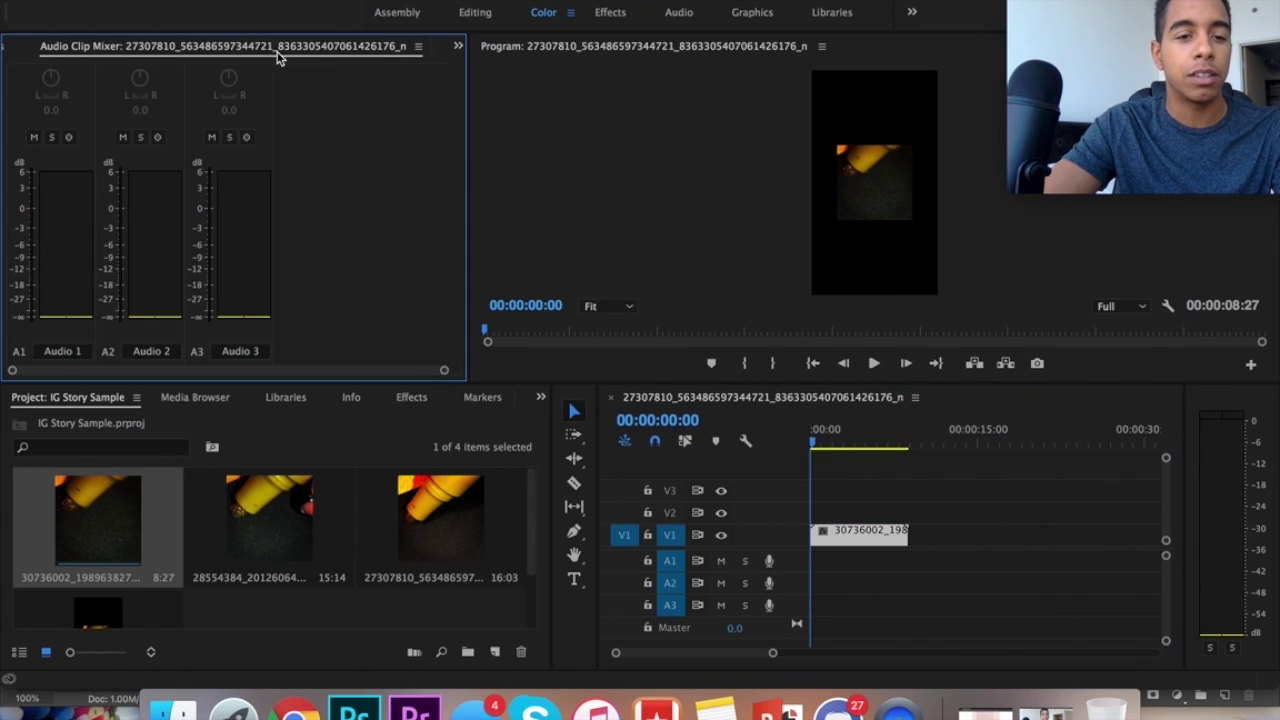
{"action": "scroll", "coordinate": [320, 55], "scroll_direction": "up", "scroll_amount": 2}
{"action": "left_click", "coordinate": [427, 53]}
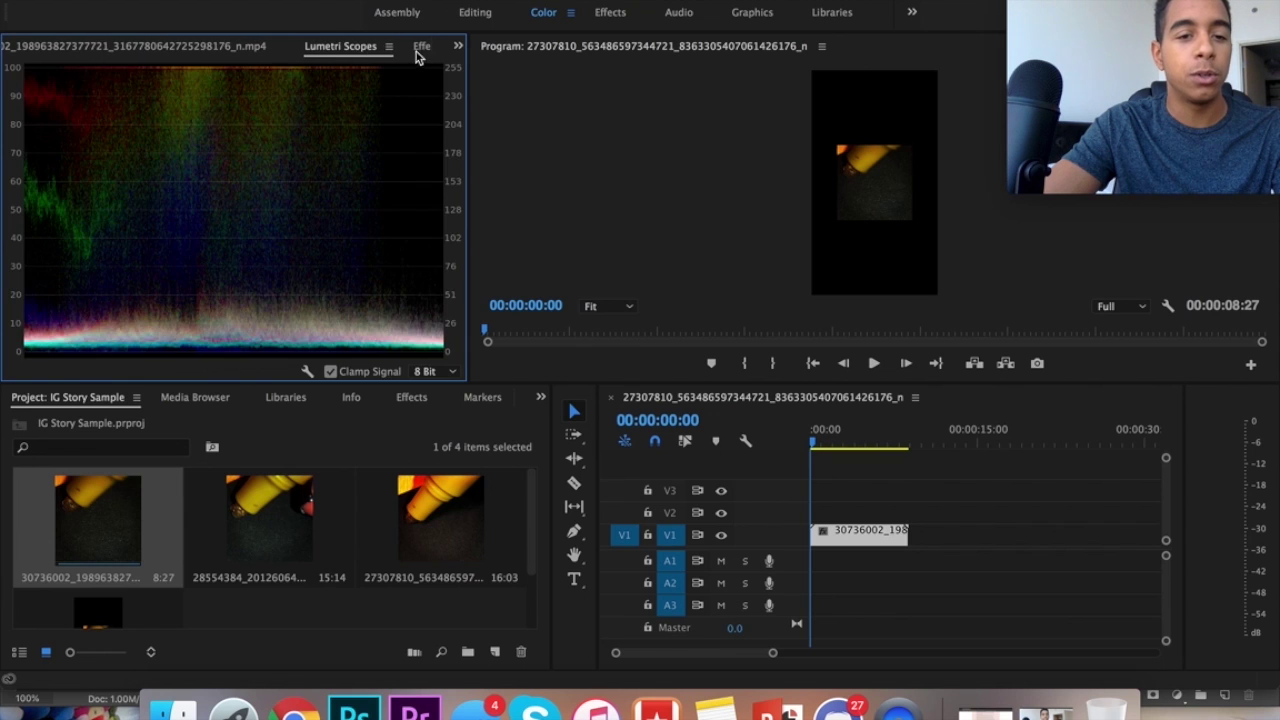
{"action": "left_click", "coordinate": [419, 50]}
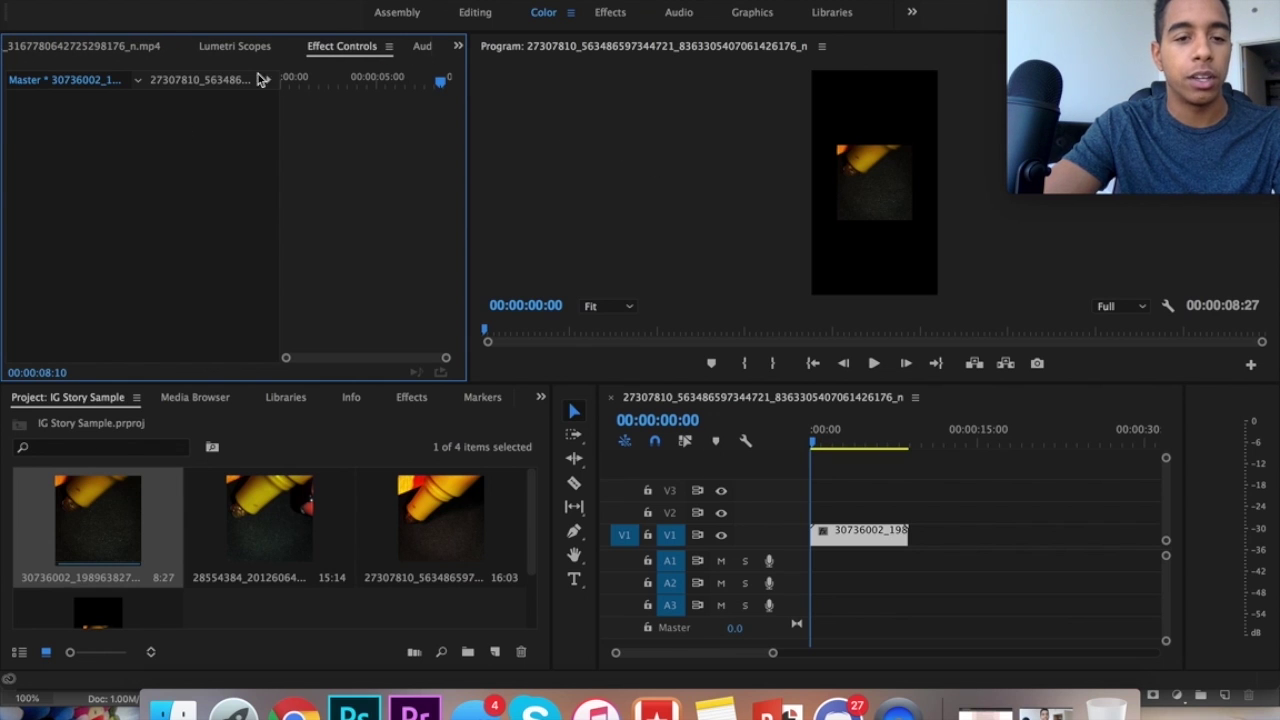
{"action": "left_click", "coordinate": [858, 531]}
{"action": "mouse_move", "coordinate": [154, 155]}
{"action": "left_mouse_down"}
{"action": "mouse_move", "coordinate": [255, 155]}
{"action": "mouse_move", "coordinate": [163, 151]}
{"action": "left_mouse_up"}
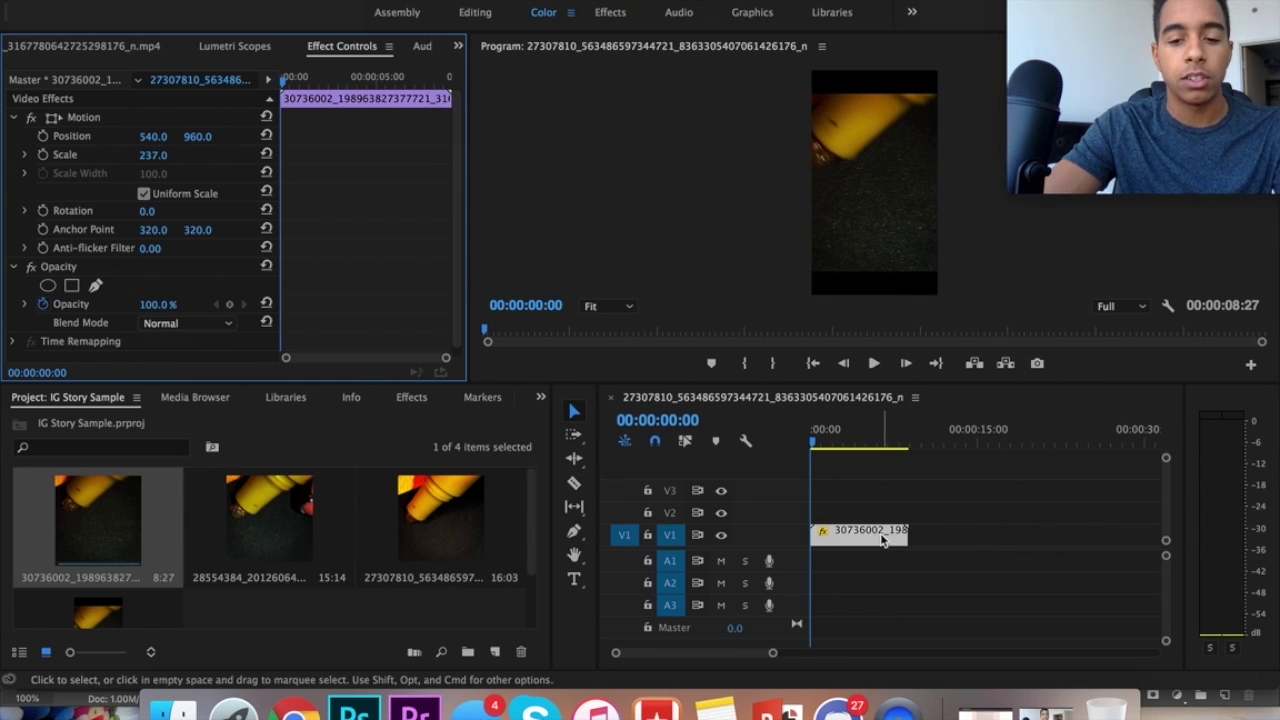
{"action": "key", "text": "space"}
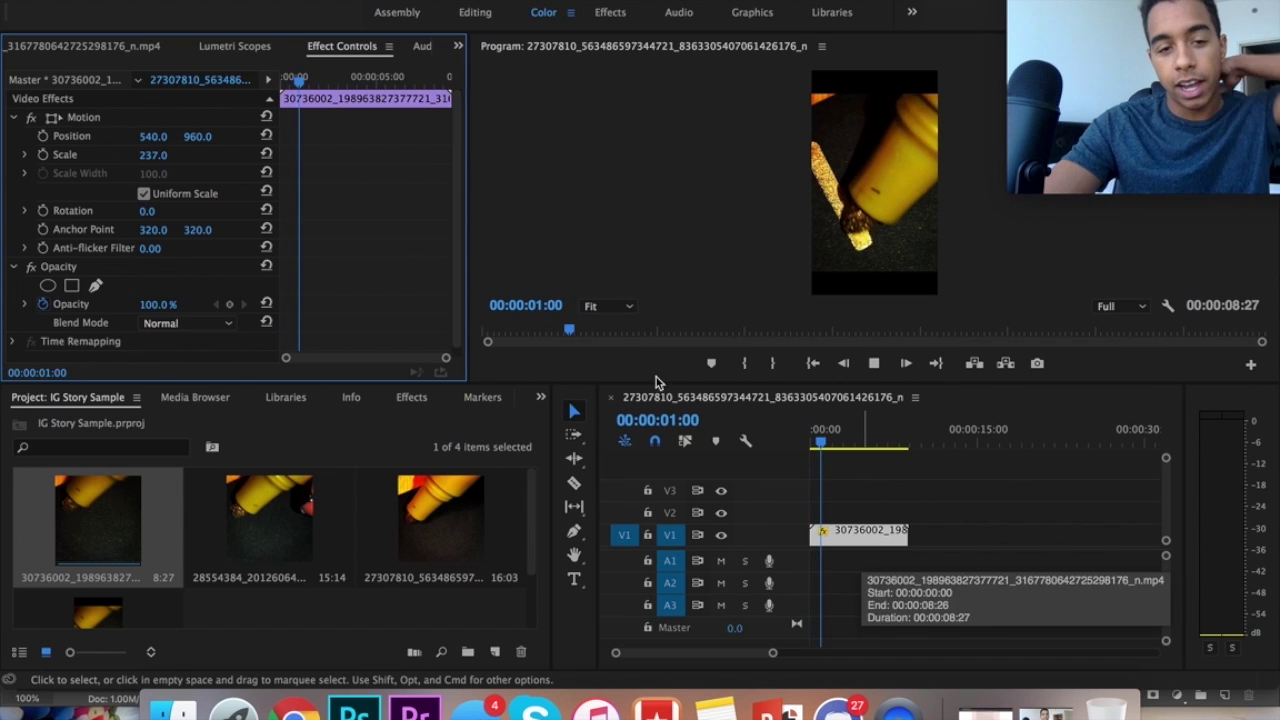
Step: Set the V1 clip's scale to 206 and play the sequence to check the framing
{"action": "left_click", "coordinate": [153, 155]}
{"action": "type", "text": "200"}
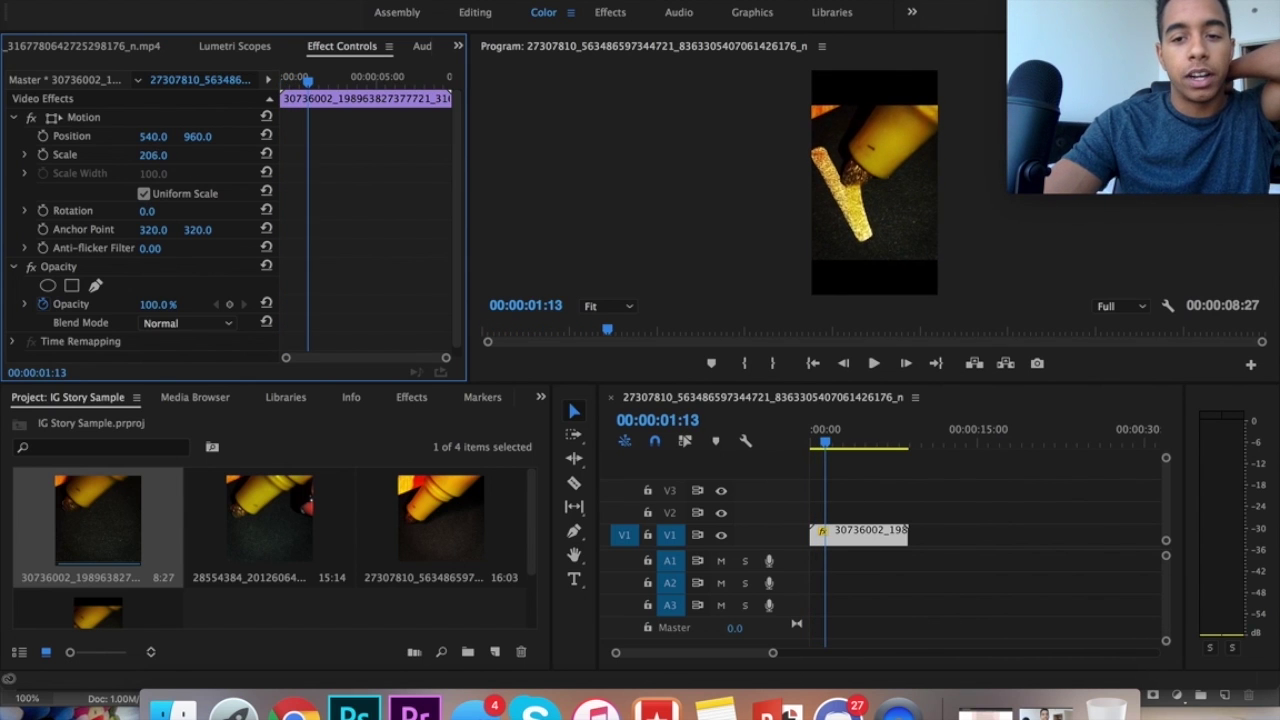
{"action": "key", "text": "Return"}
{"action": "key", "text": "space"}
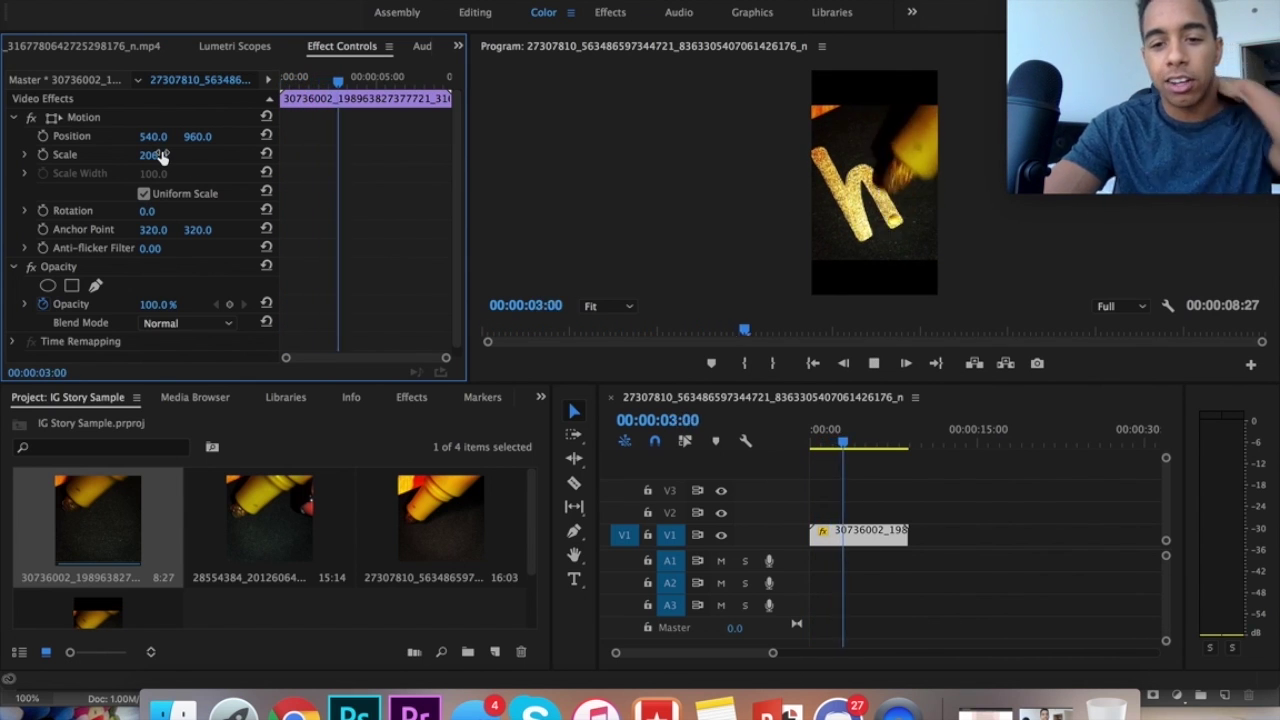
{"action": "left_click_drag", "start_coordinate": [160, 157], "coordinate": [166, 157]}
{"action": "key", "text": "space"}
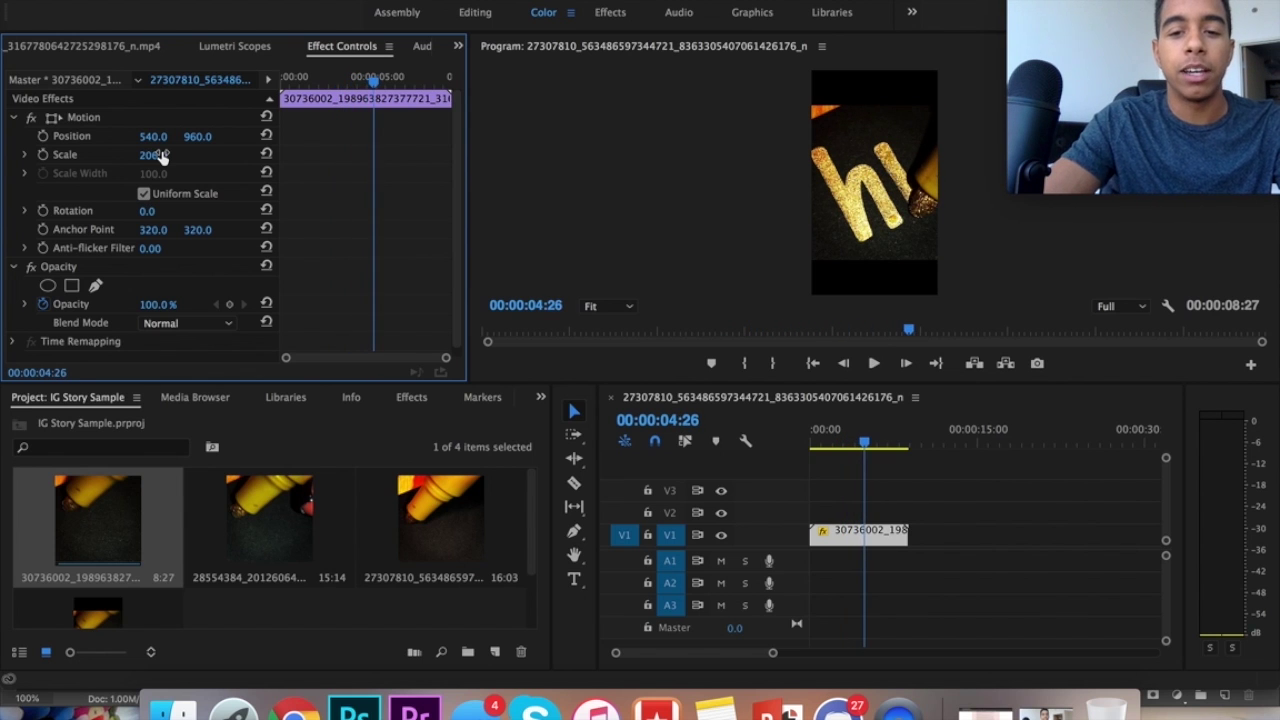
Step: Set the V1 clip's speed to 150% and play the sequence from the beginning
{"action": "right_click", "coordinate": [846, 535]}
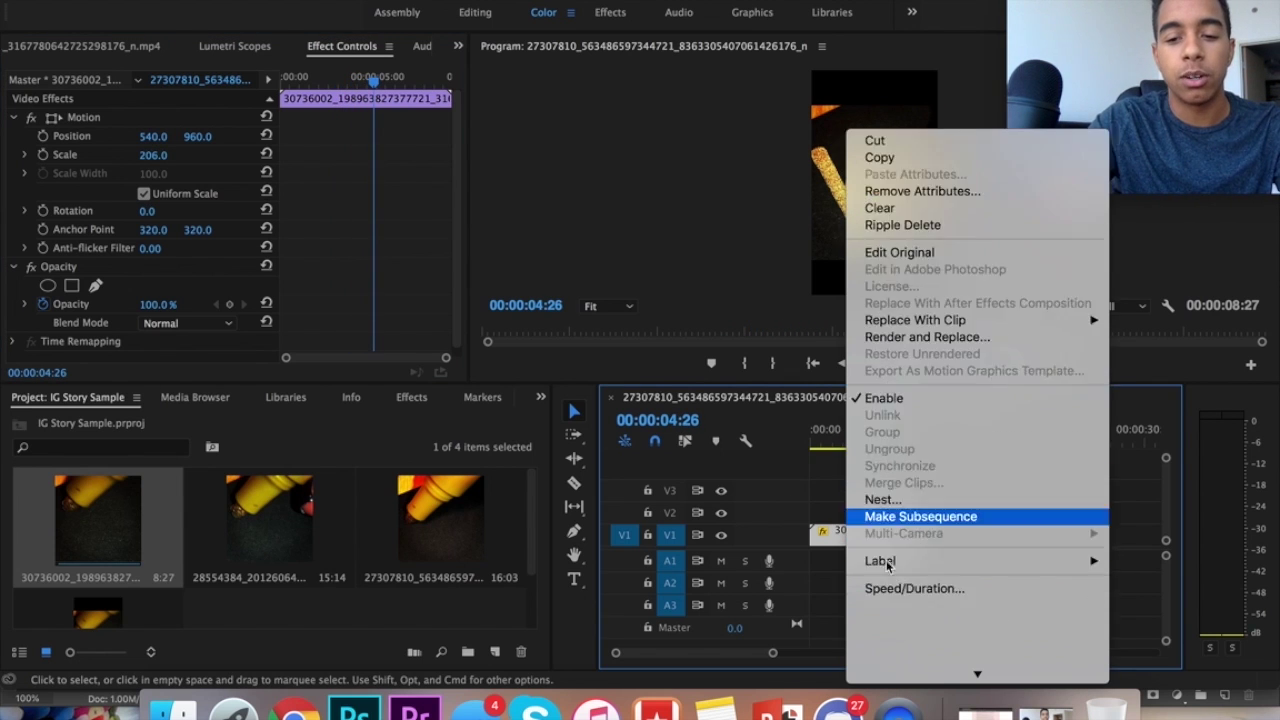
{"action": "left_click", "coordinate": [907, 378]}
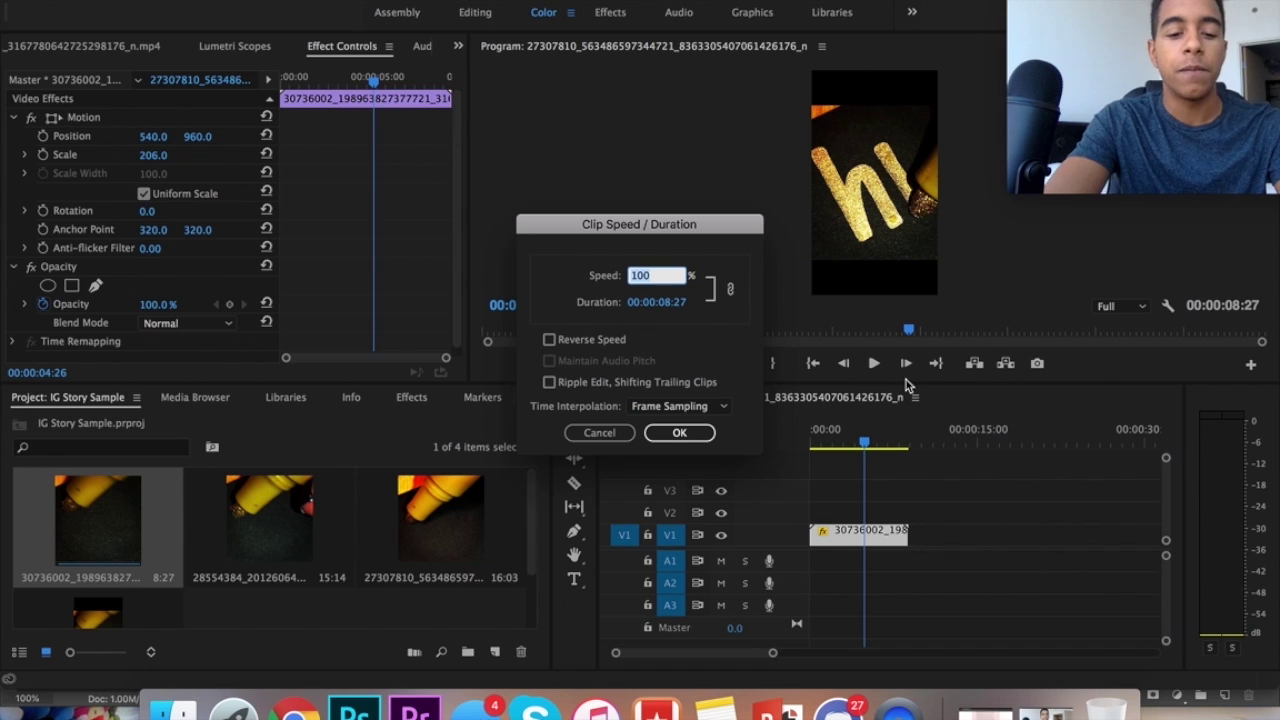
{"action": "type", "text": "150"}
{"action": "key", "text": "Return"}
{"action": "left_click", "coordinate": [813, 363]}
{"action": "key", "text": "space"}
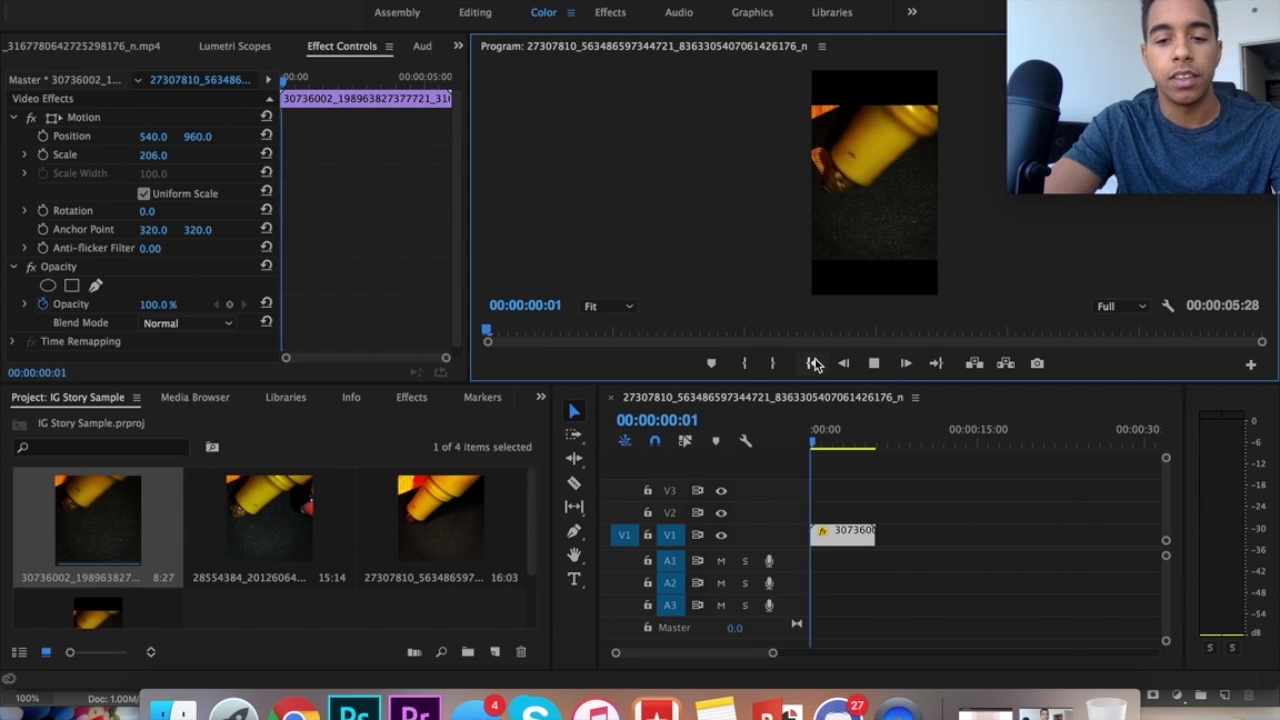
Step: Set the V1 clip's speed to 200%, play it through and return the playhead to the start
{"action": "right_click", "coordinate": [855, 532]}
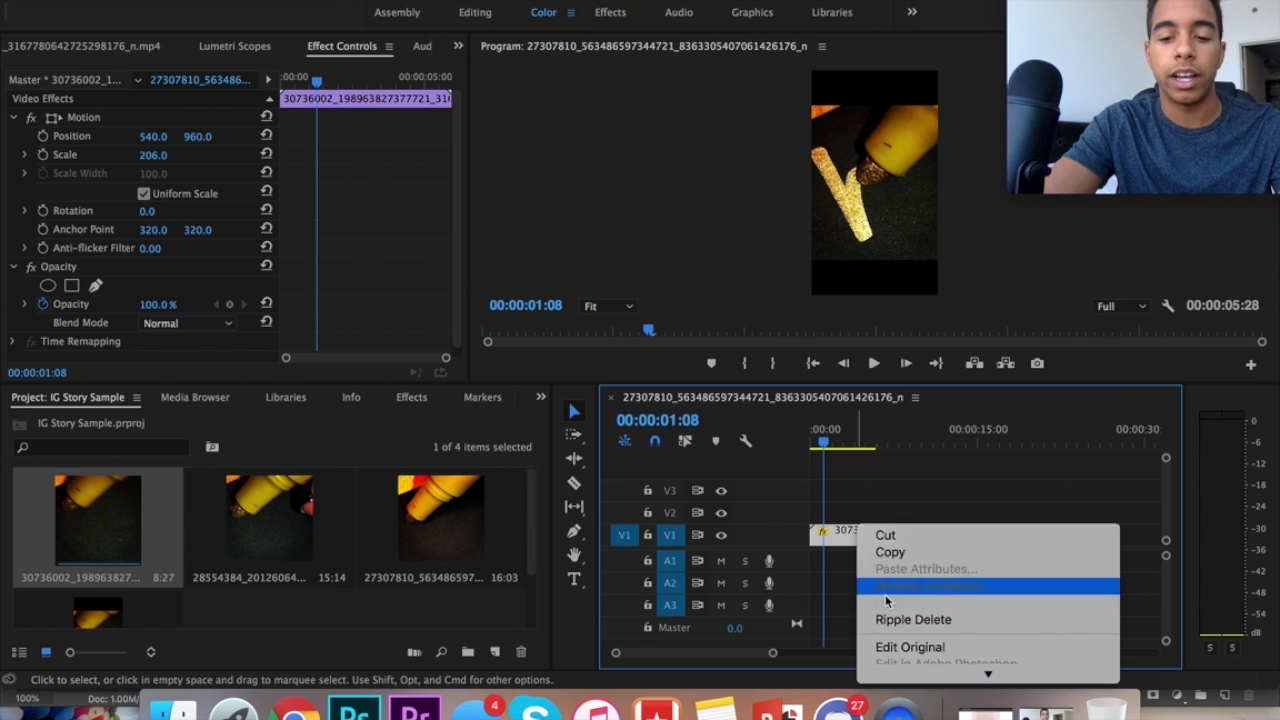
{"action": "left_click", "coordinate": [908, 374]}
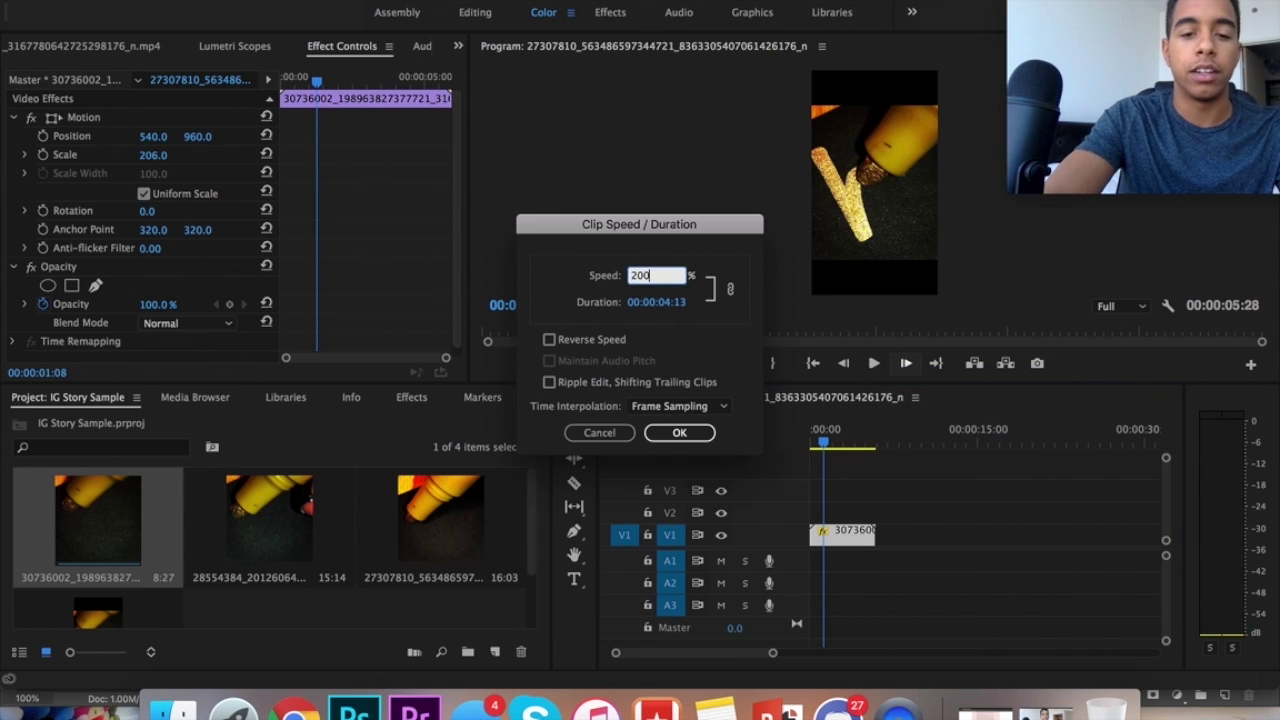
{"action": "type", "text": "200"}
{"action": "key", "text": "Return"}
{"action": "left_click", "coordinate": [813, 363]}
{"action": "key", "text": "space"}
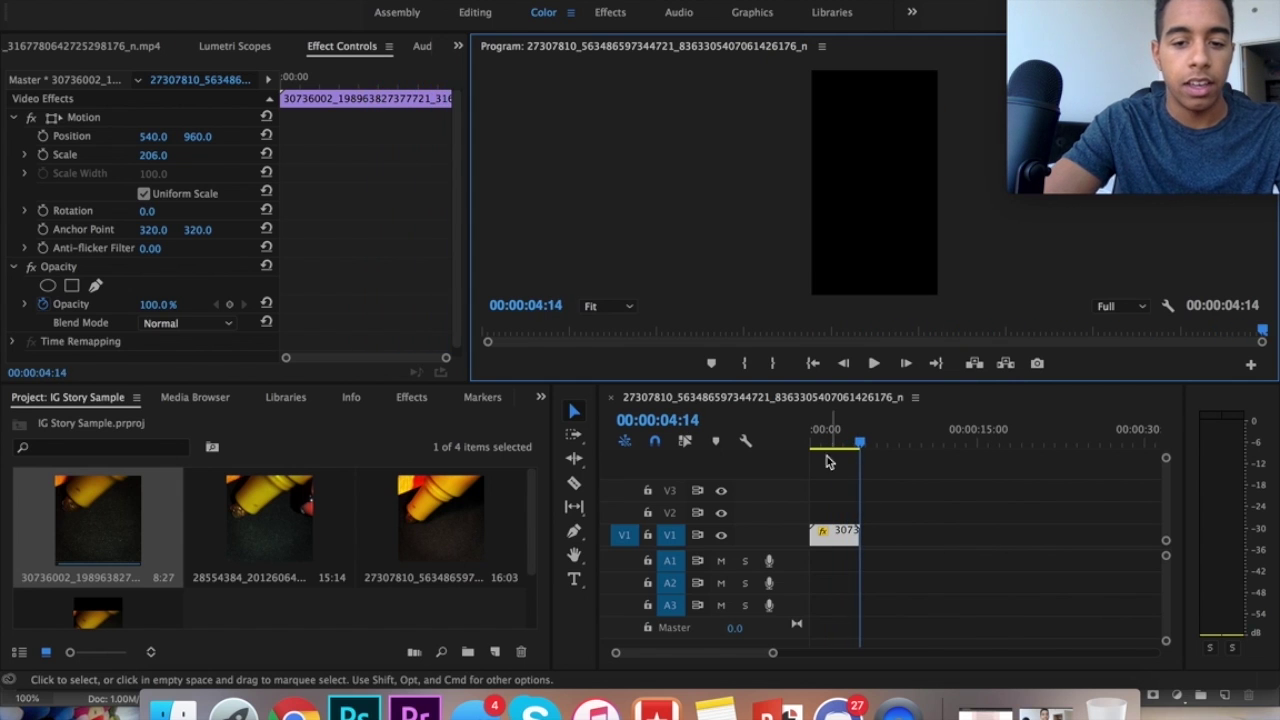
{"action": "left_click", "coordinate": [771, 430]}
{"action": "key", "text": "Home"}
{"action": "scroll", "coordinate": [297, 604], "scroll_direction": "down", "scroll_amount": 2}
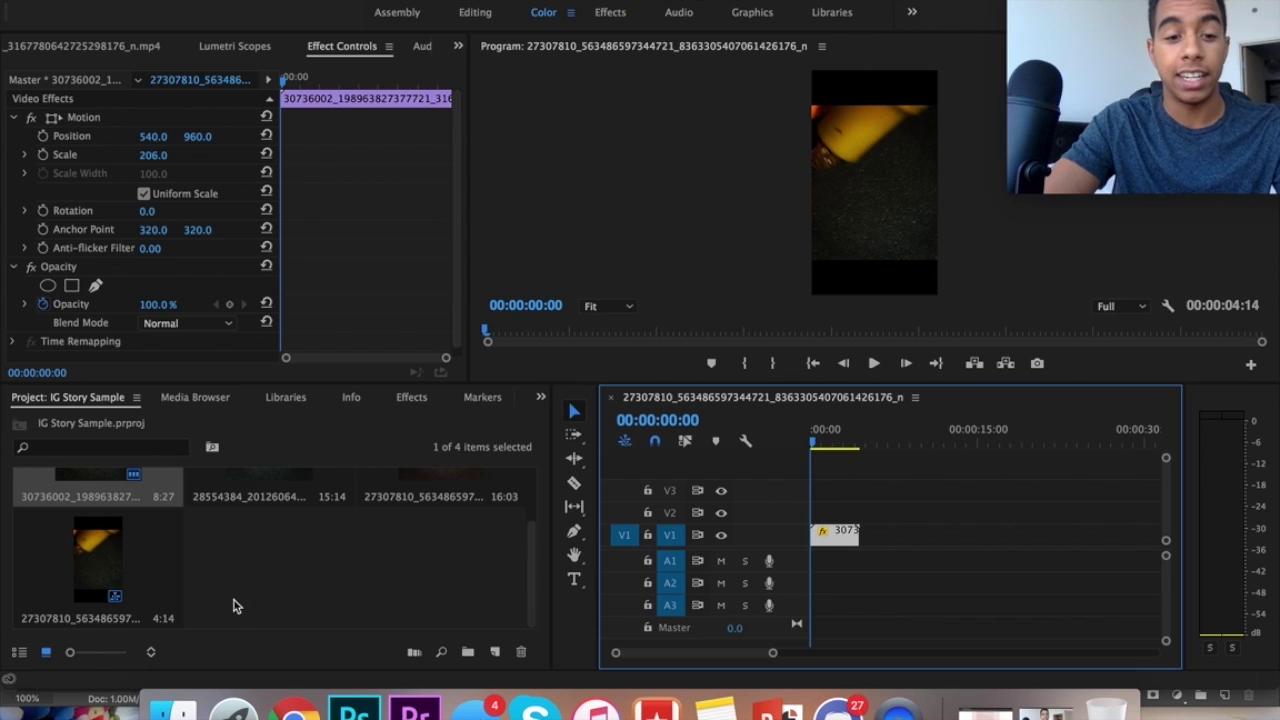
{"action": "right_click", "coordinate": [364, 566]}
{"action": "left_click", "coordinate": [306, 601]}
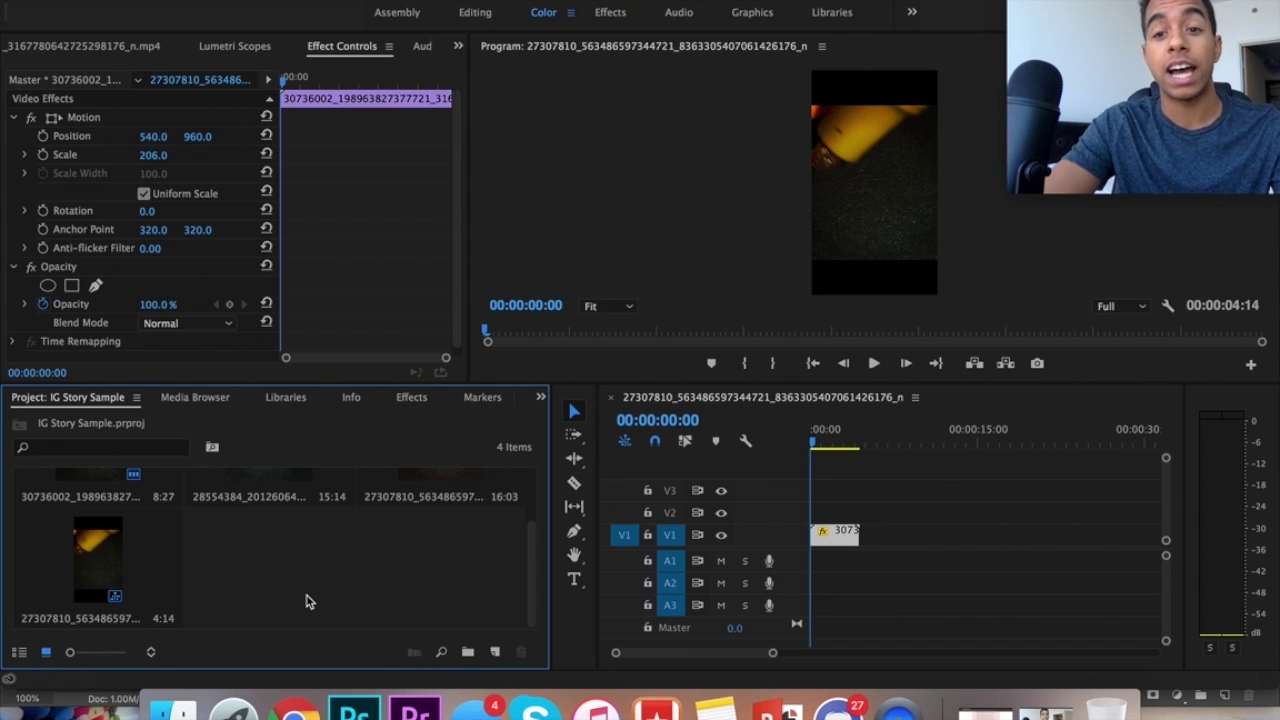
Step: Move the clip up to track V2 and paste a copy on V1 beneath it, scaled to 332
{"action": "left_click_drag", "start_coordinate": [836, 532], "coordinate": [836, 511]}
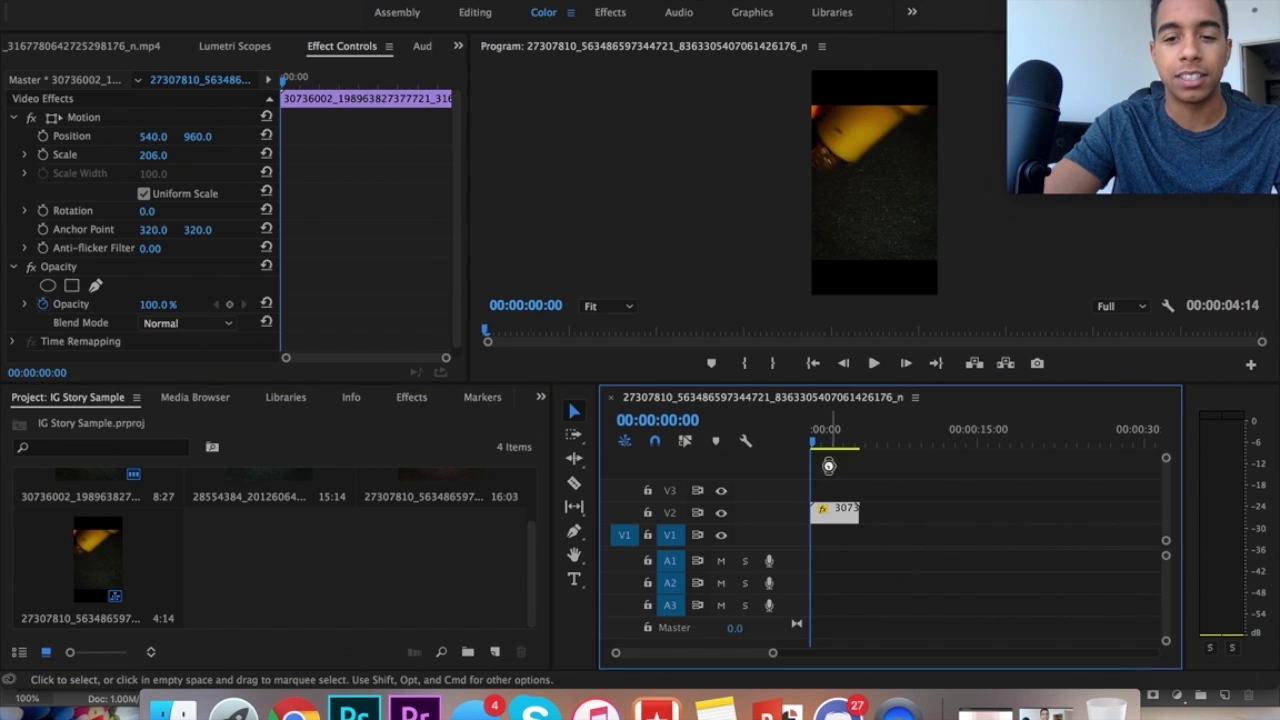
{"action": "key", "text": "super+v"}
{"action": "left_click", "coordinate": [168, 166]}
{"action": "left_click_drag", "start_coordinate": [153, 155], "coordinate": [230, 155]}
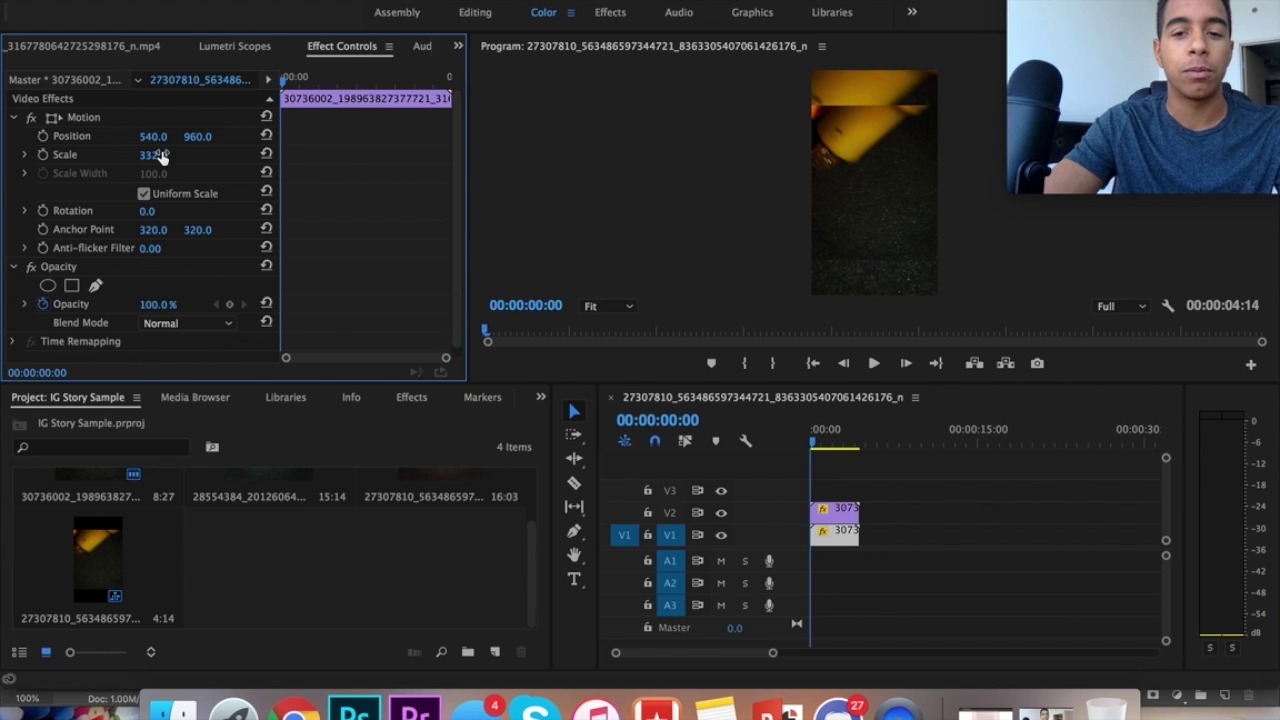
Step: Apply the Gaussian Blur effect to the enlarged V1 clip and set its blurriness to 57
{"action": "left_click", "coordinate": [408, 397]}
{"action": "left_click", "coordinate": [98, 424]}
{"action": "type", "text": "blur"}
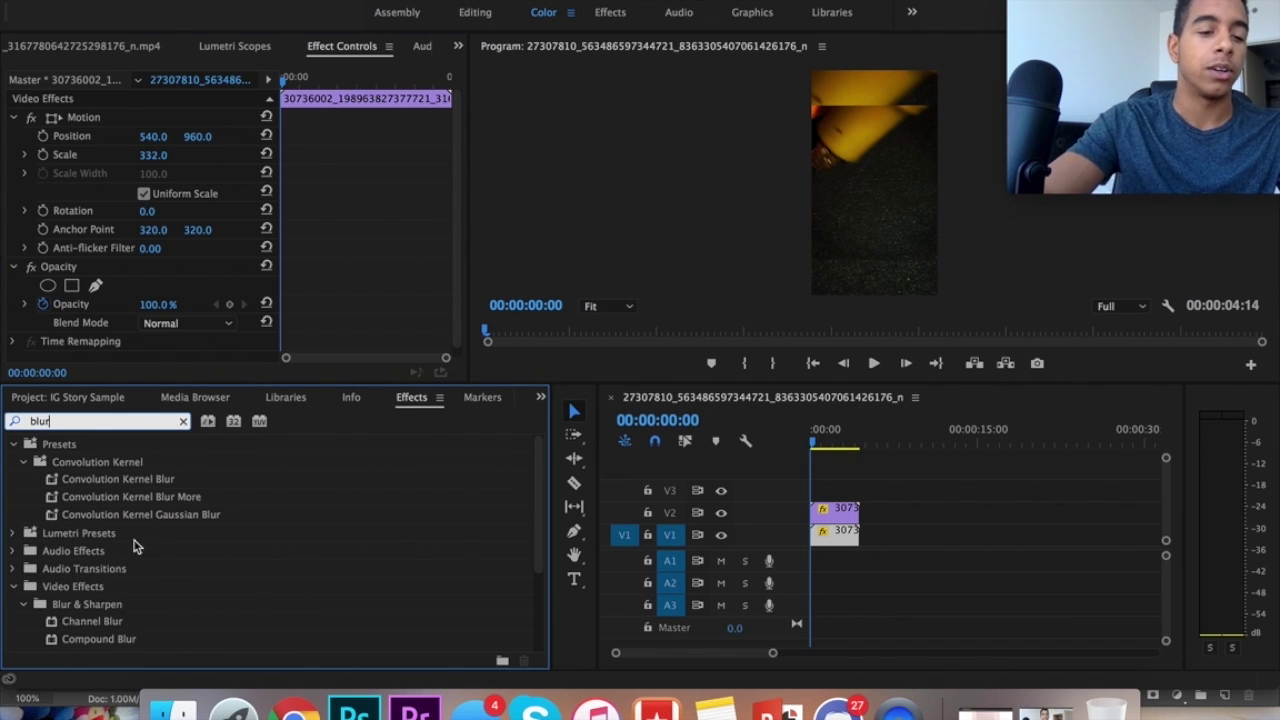
{"action": "scroll", "coordinate": [153, 598], "scroll_direction": "down", "scroll_amount": 5}
{"action": "left_click_drag", "start_coordinate": [108, 557], "coordinate": [647, 496]}
{"action": "left_click_drag", "start_coordinate": [880, 522], "coordinate": [835, 535]}
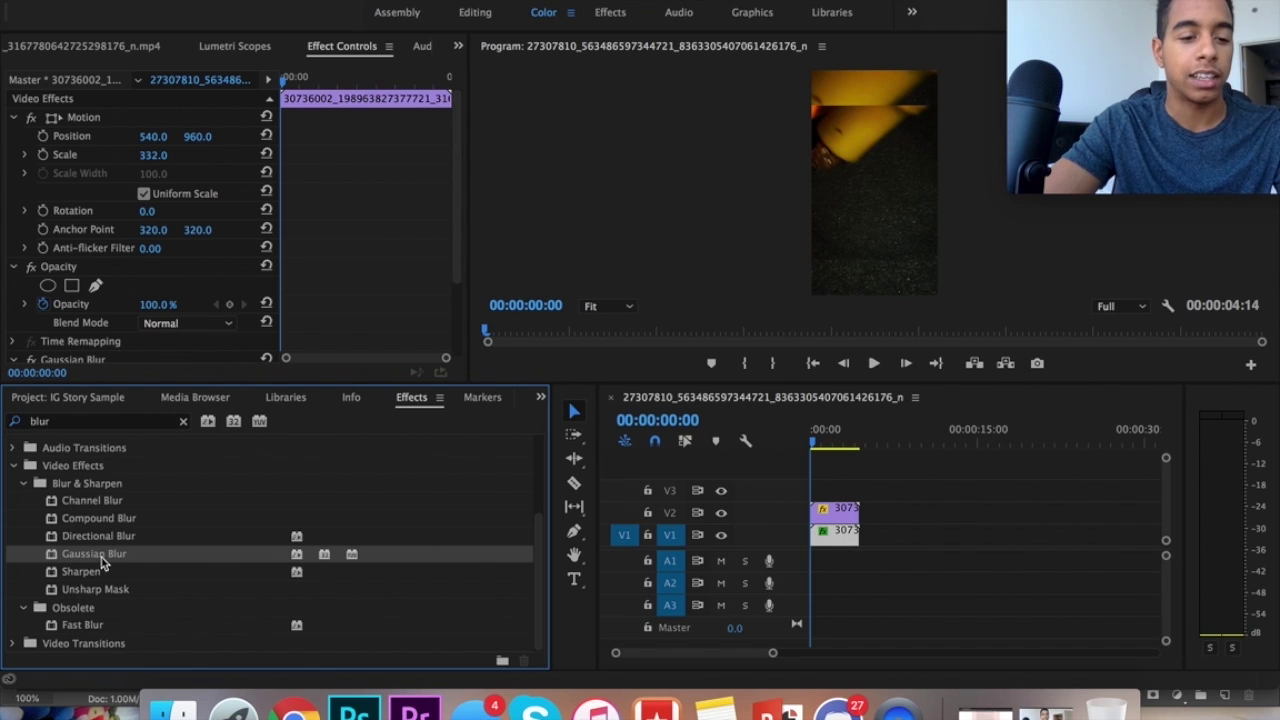
{"action": "scroll", "coordinate": [356, 244], "scroll_direction": "down", "scroll_amount": 3}
{"action": "left_click_drag", "start_coordinate": [150, 295], "coordinate": [200, 295]}
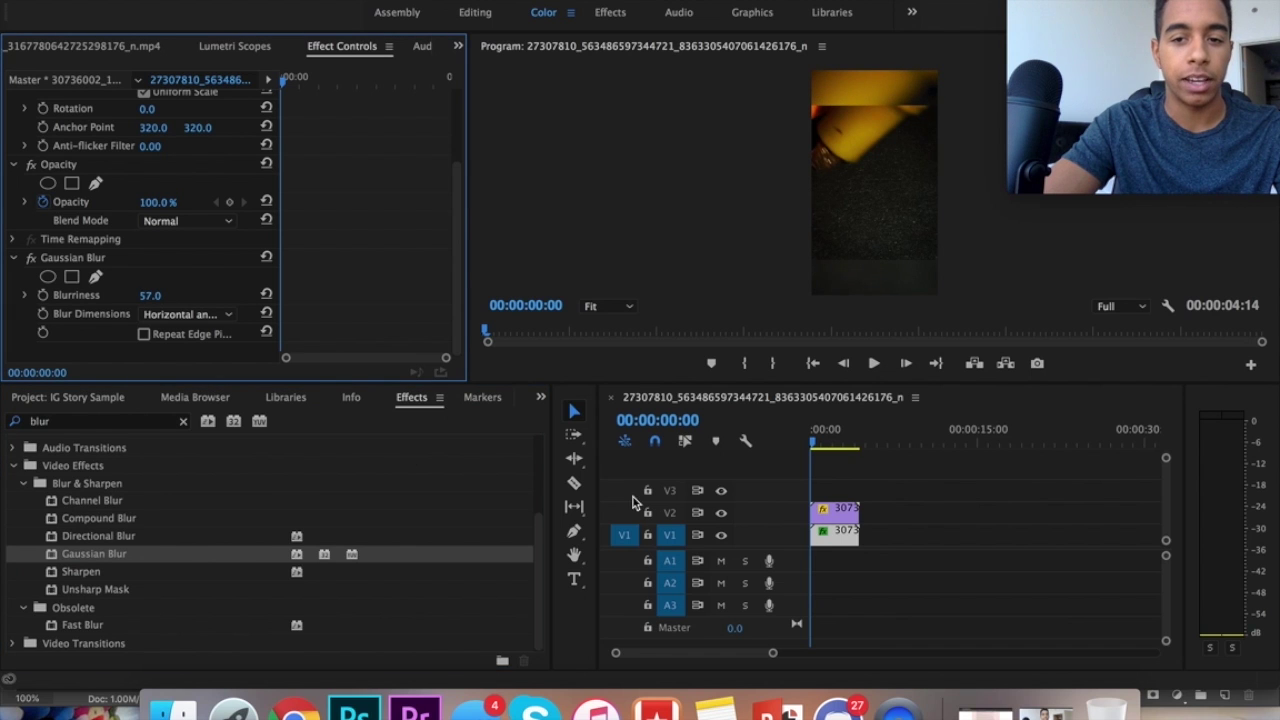
Step: Create a new 1080 by 1920 legacy title named Title 01 at 30 fps
{"action": "left_click", "coordinate": [96, 398]}
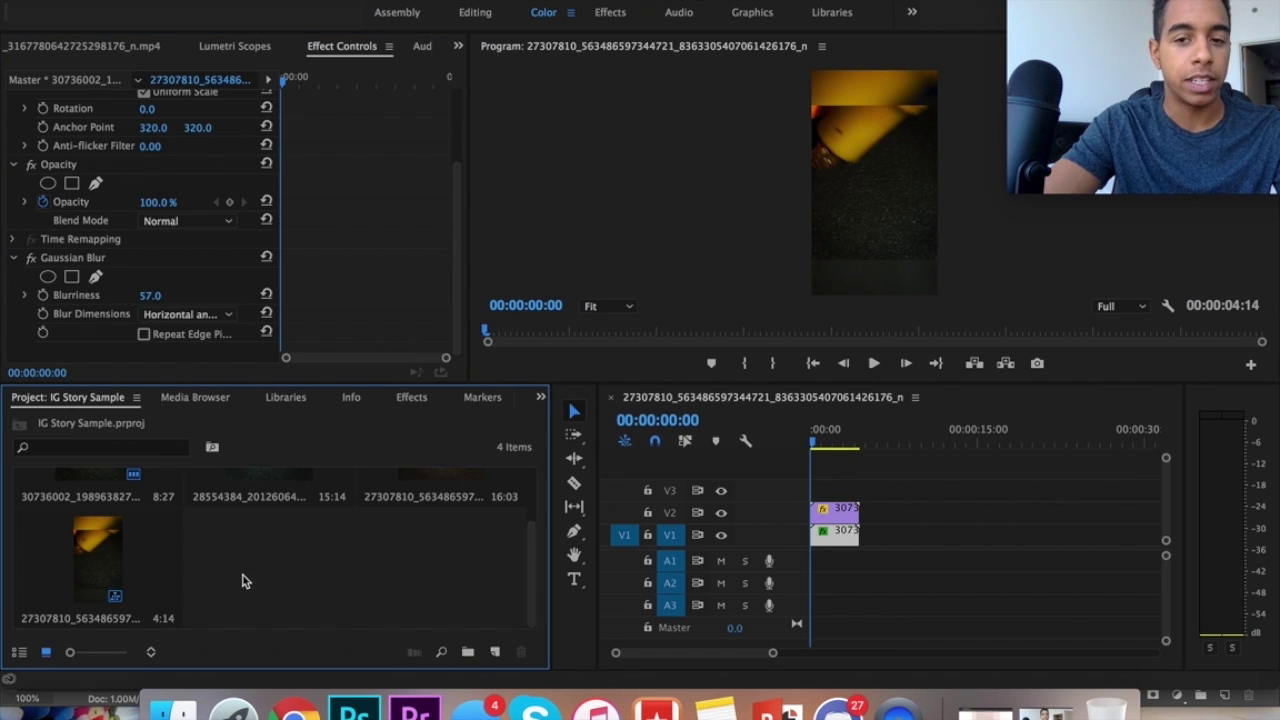
{"action": "right_click", "coordinate": [242, 581]}
{"action": "key", "text": "Escape"}
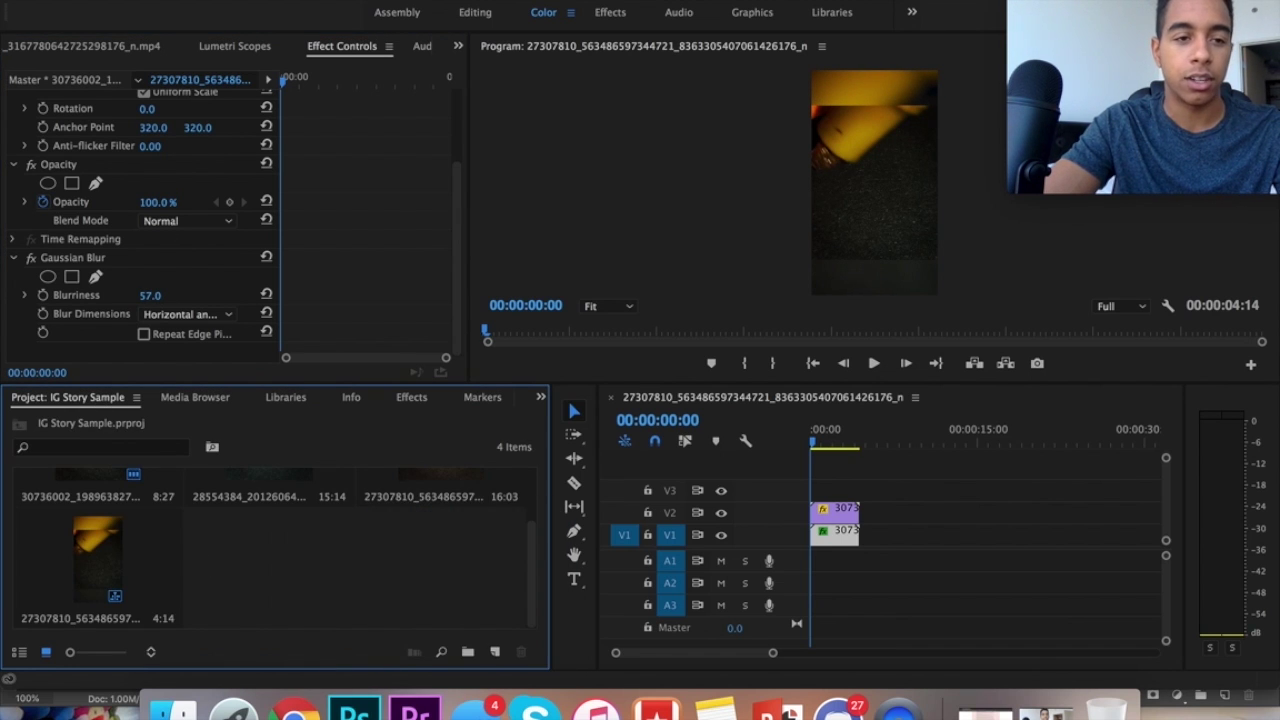
{"action": "left_click", "coordinate": [180, 0]}
{"action": "mouse_move", "coordinate": [300, 0]}
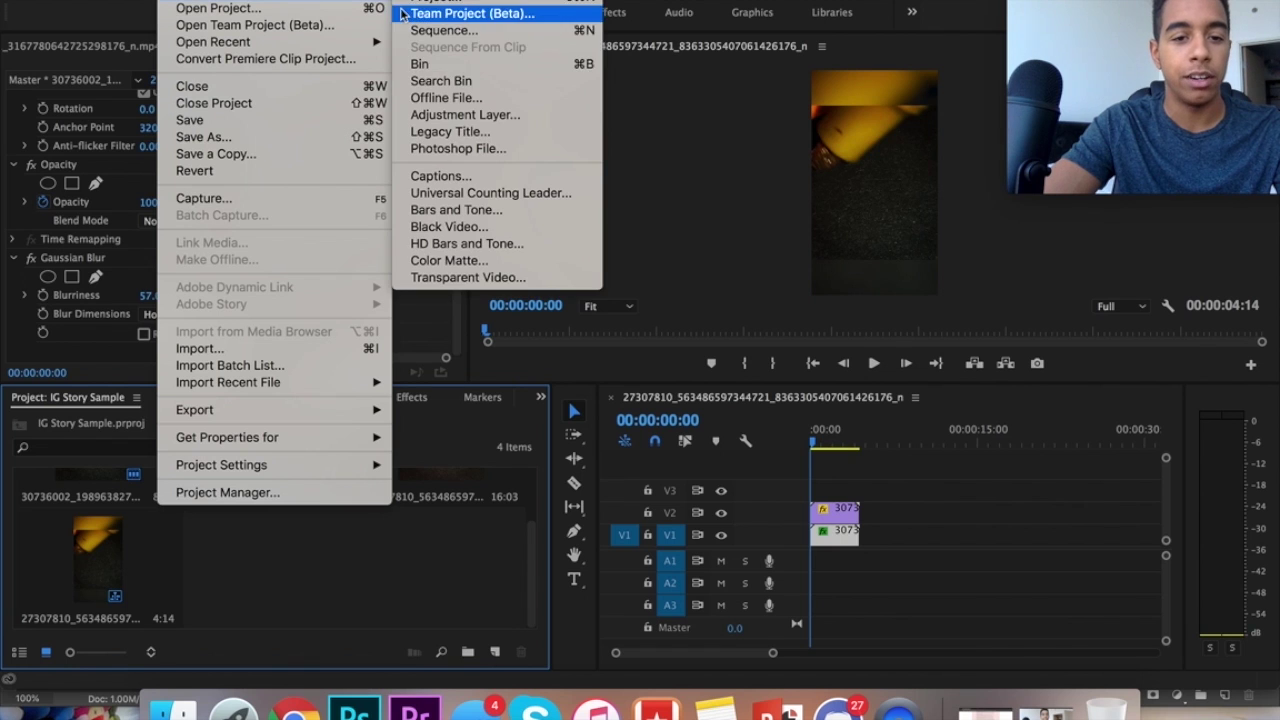
{"action": "left_click", "coordinate": [430, 135]}
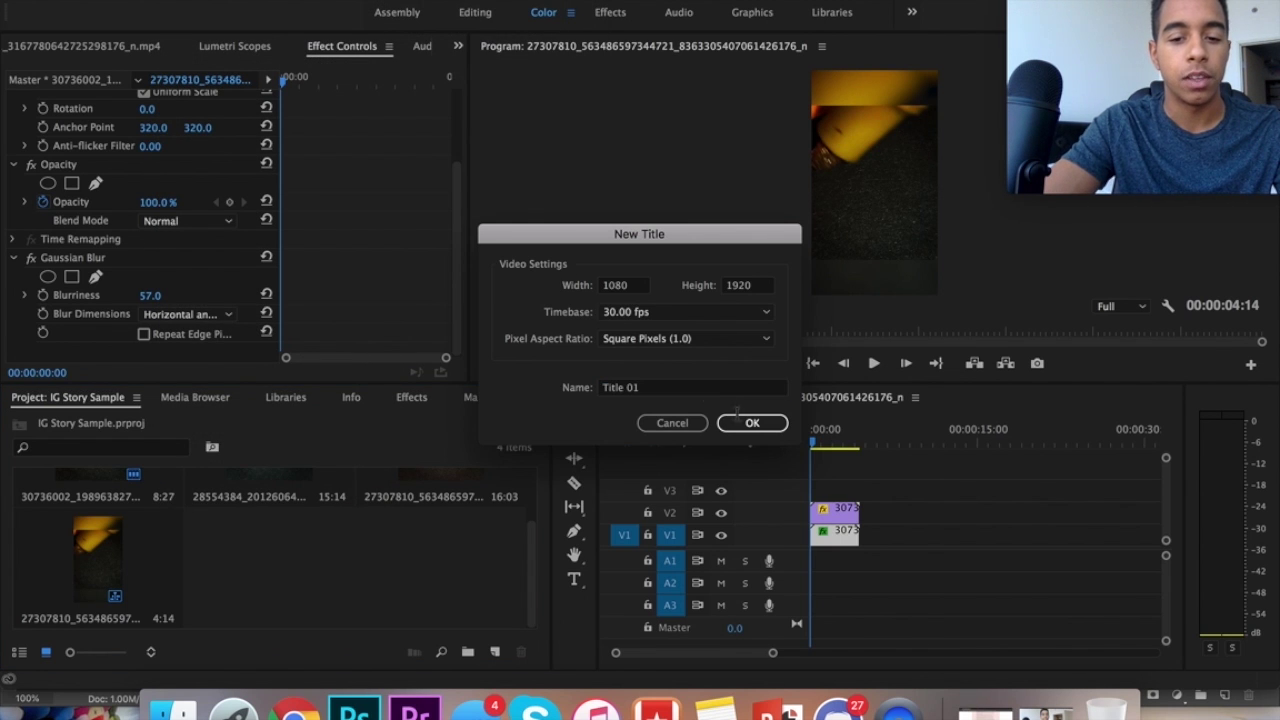
{"action": "left_click", "coordinate": [741, 425]}
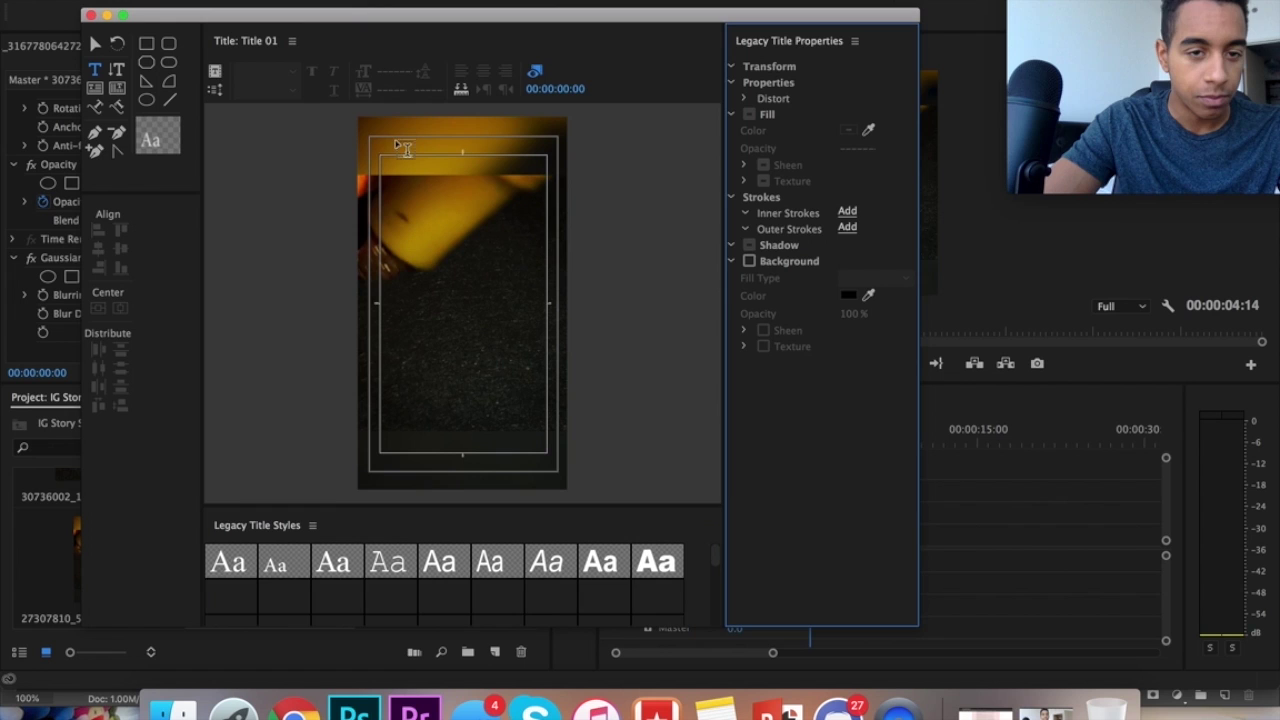
Step: Add the text "SO SATISFYING!" near the top of the title frame and set its font size to 175
{"action": "left_click", "coordinate": [380, 146]}
{"action": "type", "text": "so"}
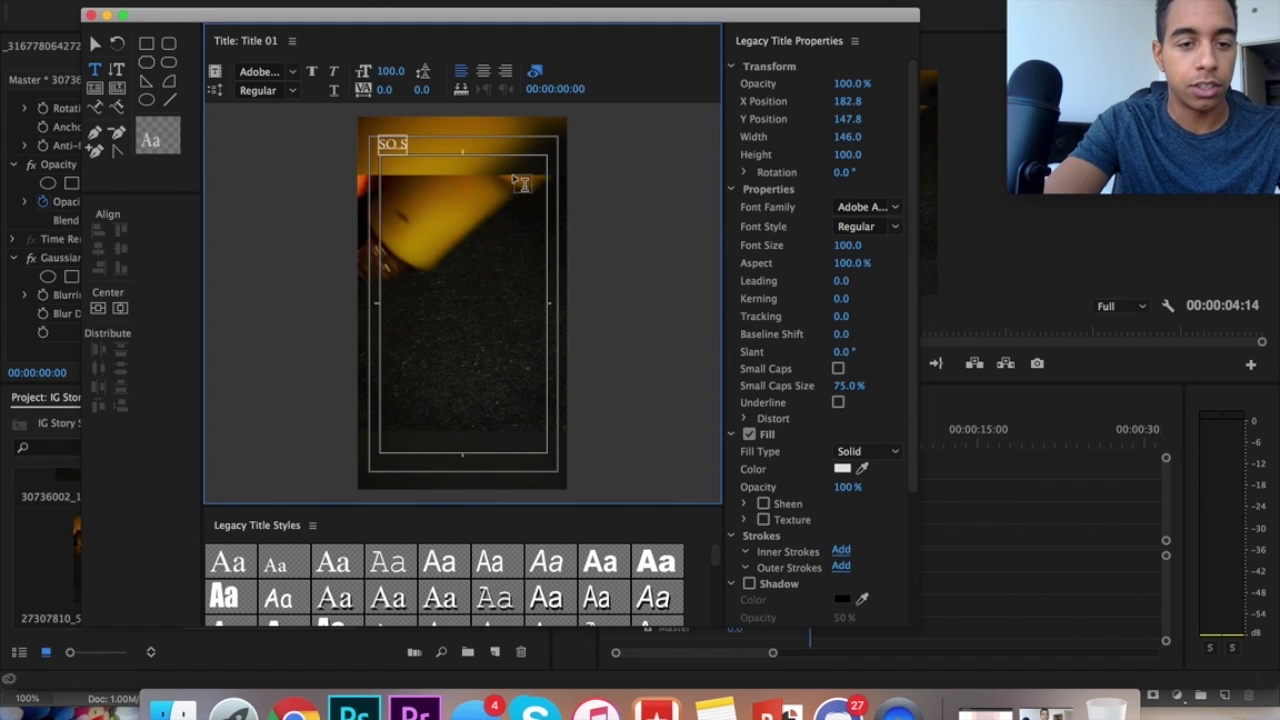
{"action": "type", "text": " satisfying!"}
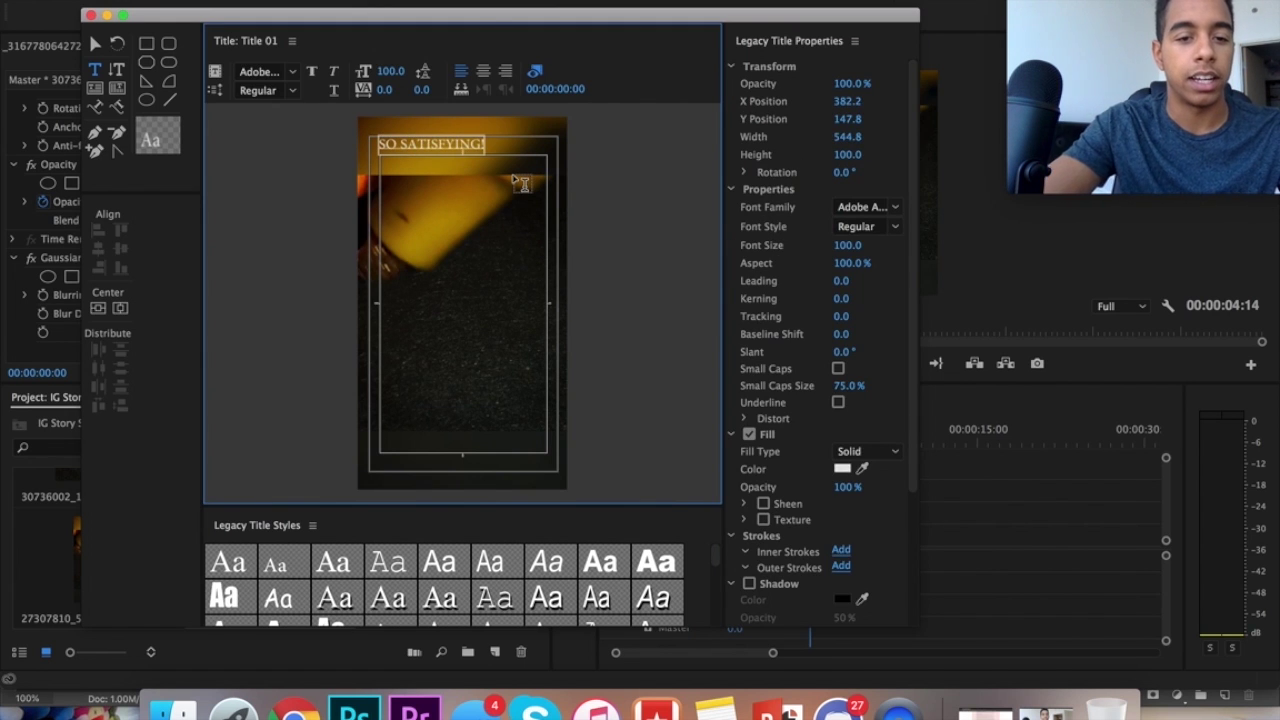
{"action": "left_click_drag", "start_coordinate": [390, 71], "coordinate": [450, 71]}
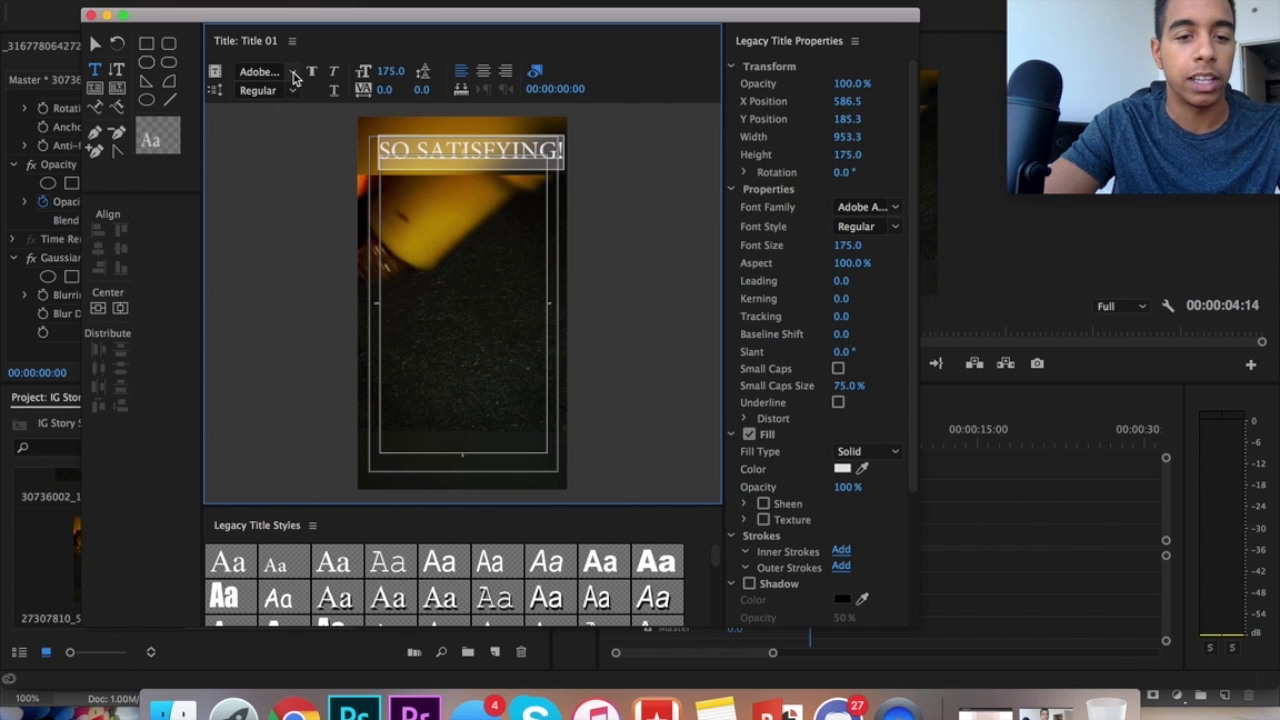
Step: Change the "SO SATISFYING!" title text to the Myriad Hebrew font in the Bold style
{"action": "left_click", "coordinate": [293, 72]}
{"action": "scroll", "coordinate": [336, 240], "scroll_direction": "down", "scroll_amount": 10}
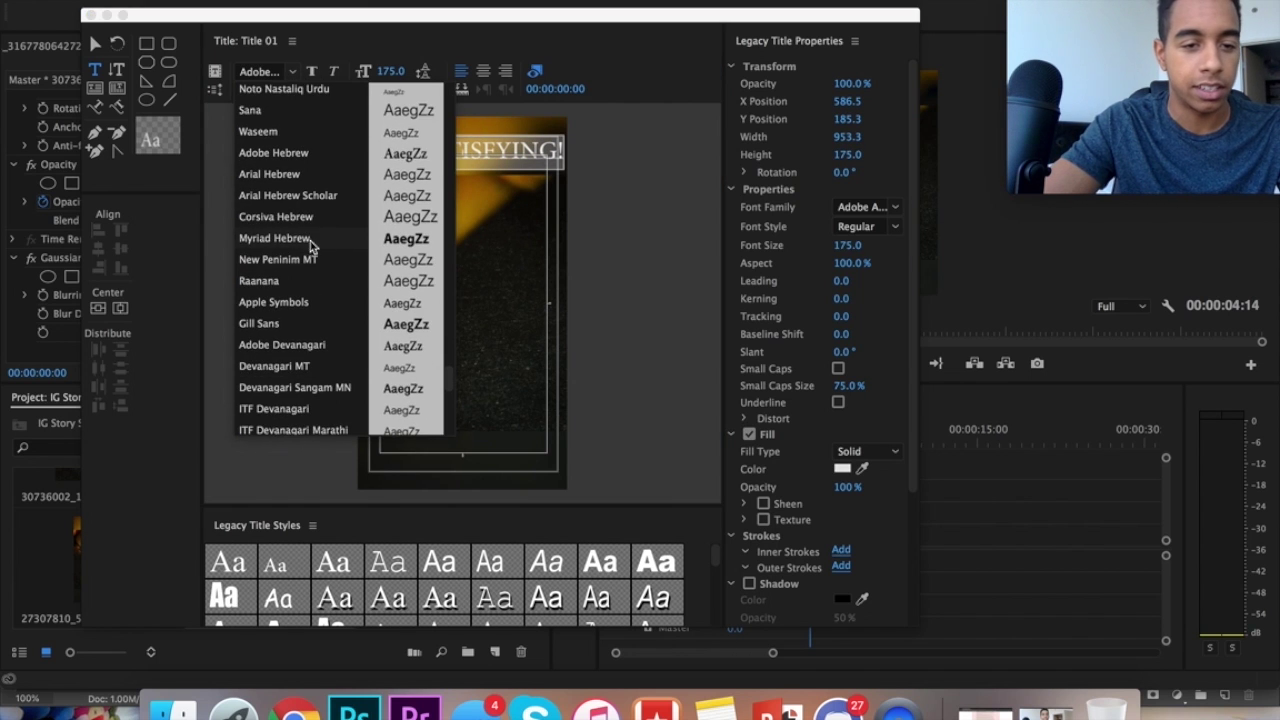
{"action": "left_click", "coordinate": [274, 238]}
{"action": "left_click", "coordinate": [292, 72]}
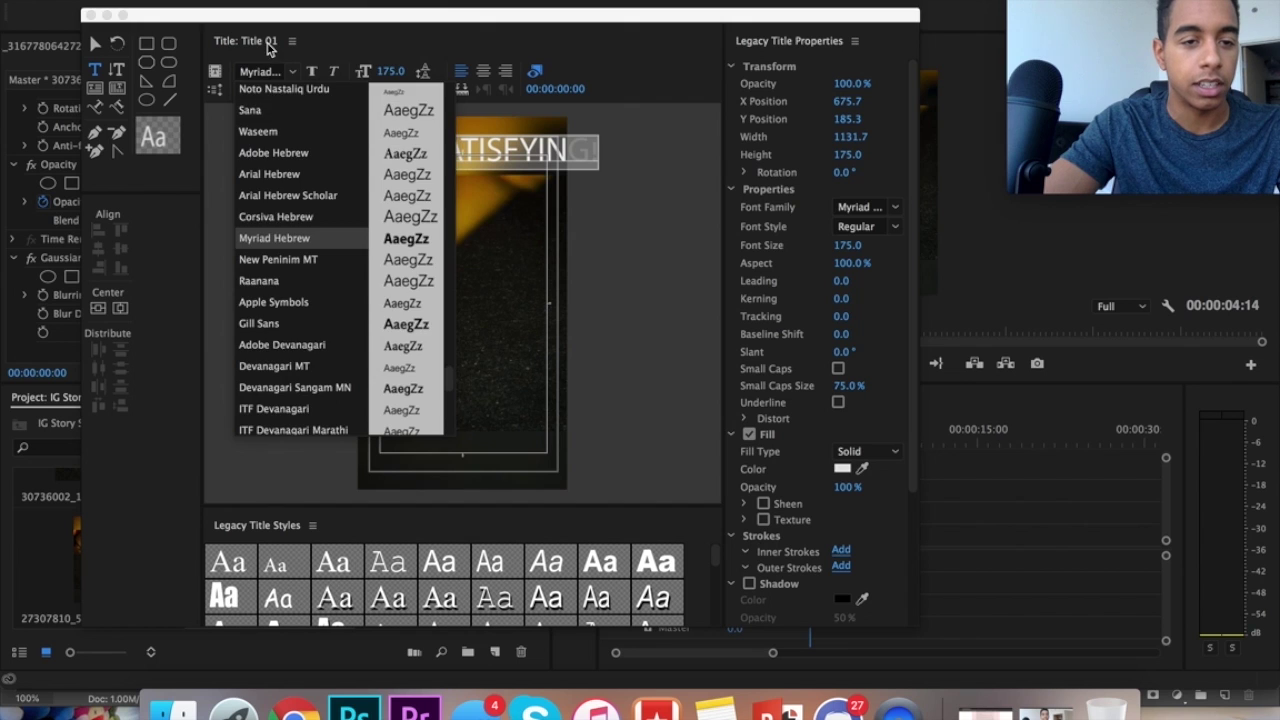
{"action": "left_click", "coordinate": [268, 47]}
{"action": "left_click", "coordinate": [292, 89]}
{"action": "left_click", "coordinate": [290, 122]}
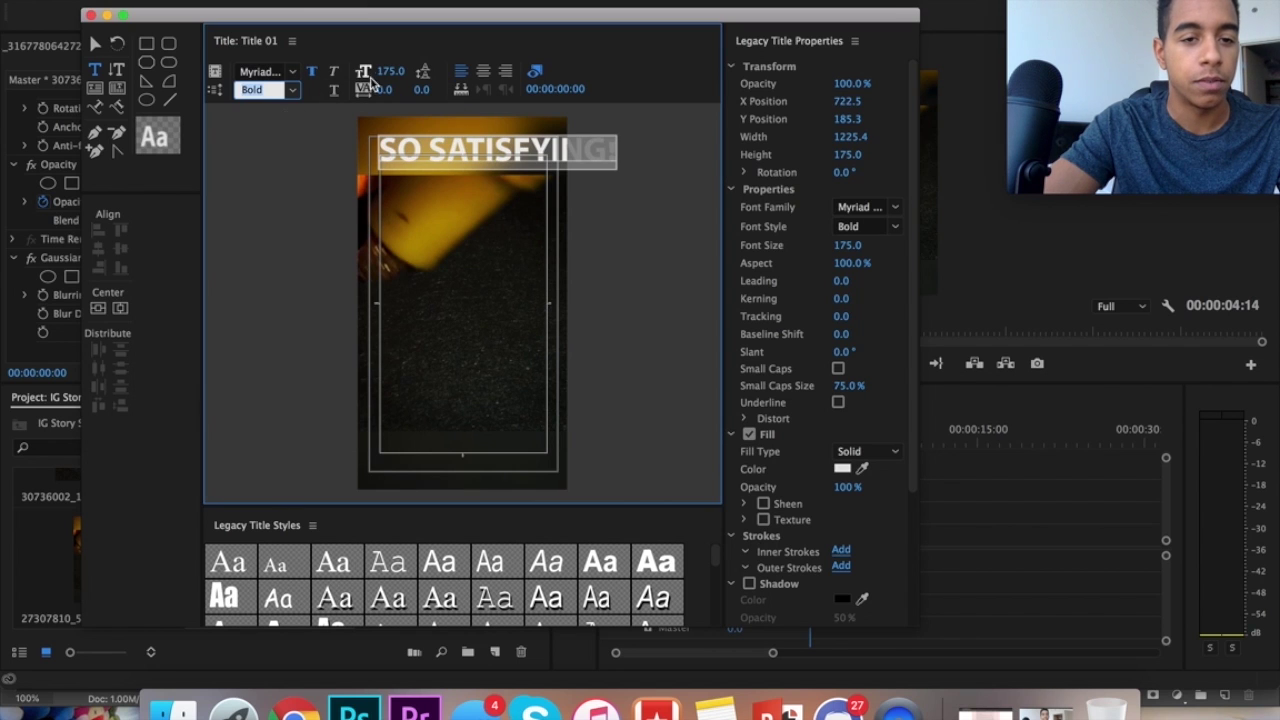
Step: Set the title text's font size to 145 and center it horizontally in the frame
{"action": "left_click_drag", "start_coordinate": [390, 71], "coordinate": [190, 90]}
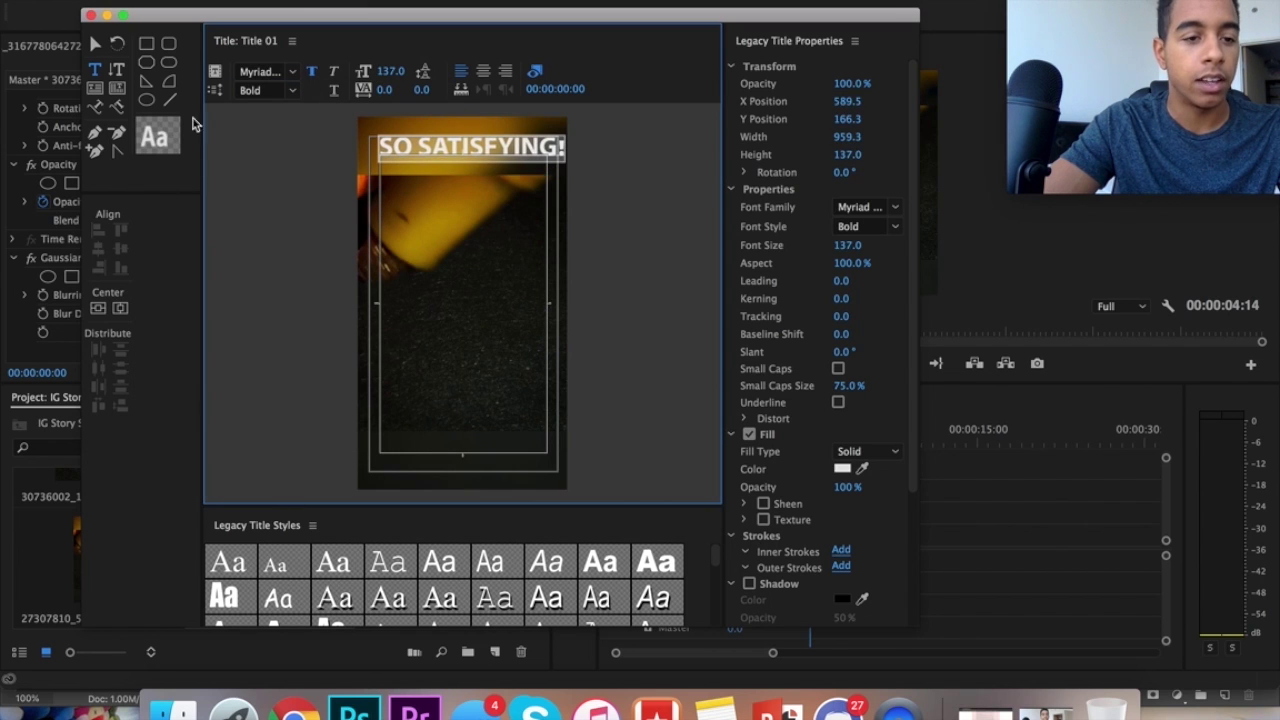
{"action": "left_click", "coordinate": [120, 309]}
{"action": "left_click_drag", "start_coordinate": [390, 74], "coordinate": [388, 74]}
{"action": "type", "text": "140"}
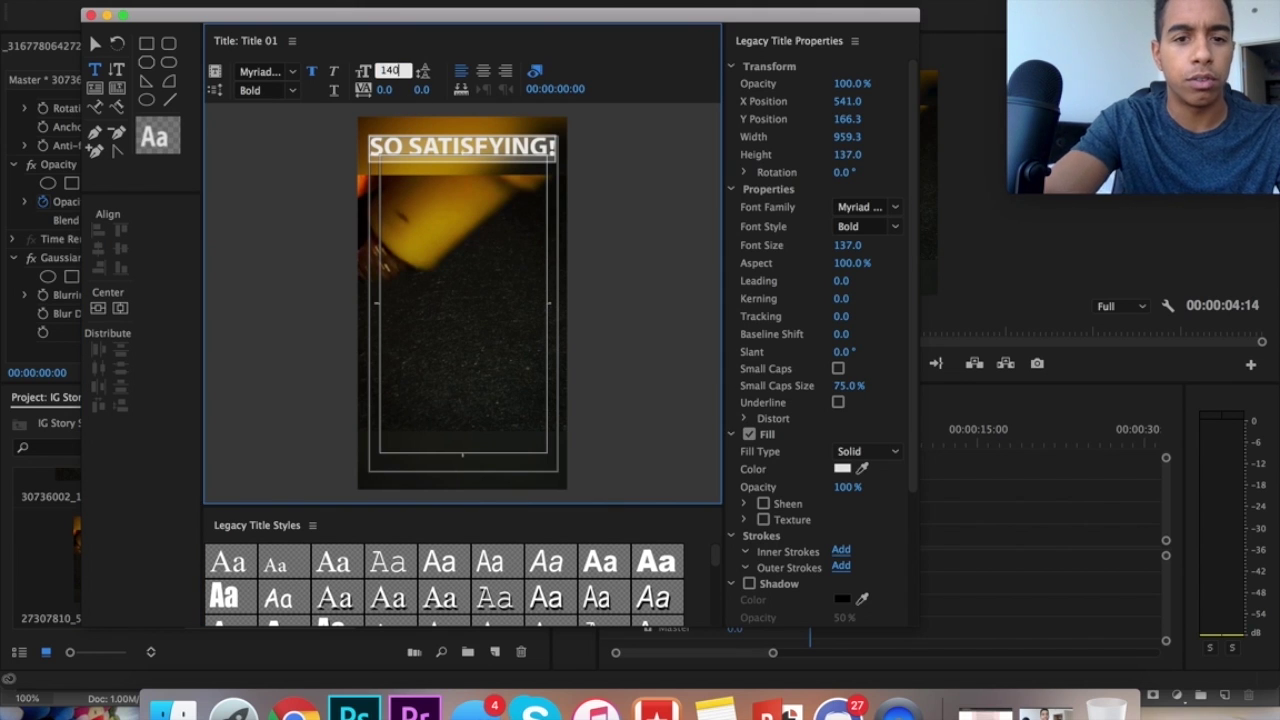
{"action": "key", "text": "Return"}
{"action": "left_click", "coordinate": [140, 263]}
{"action": "left_click", "coordinate": [405, 70]}
{"action": "type", "text": "145"}
{"action": "key", "text": "Return"}
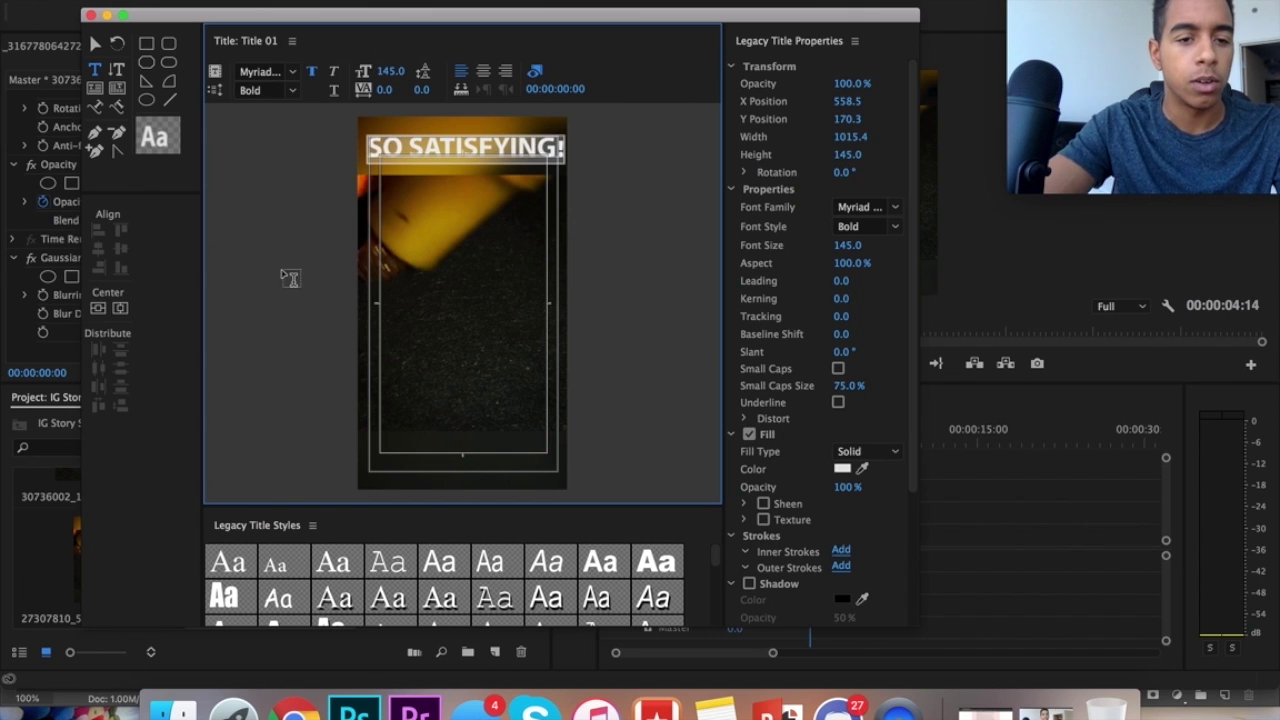
{"action": "left_click", "coordinate": [120, 309]}
Step: Enable a shadow on the title text, adjust the shadow distance and close the title window
{"action": "left_click", "coordinate": [750, 585]}
{"action": "scroll", "coordinate": [795, 520], "scroll_direction": "down", "scroll_amount": 1}
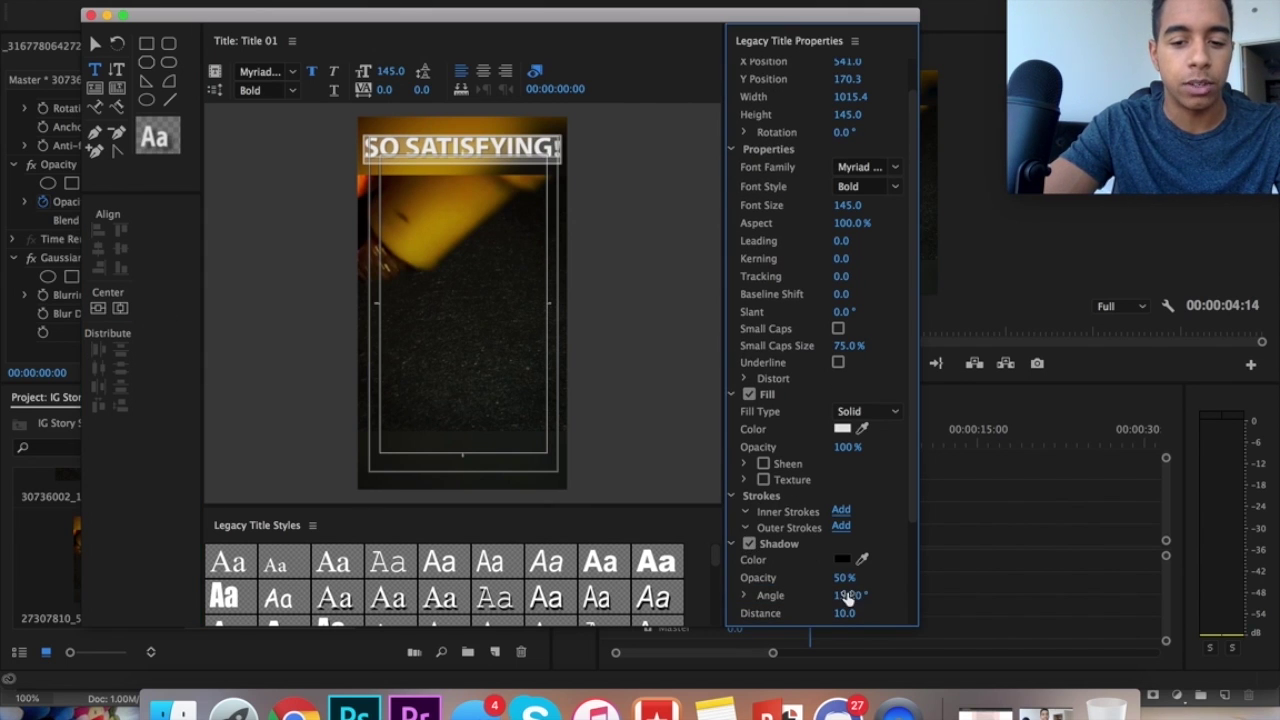
{"action": "scroll", "coordinate": [825, 588], "scroll_direction": "down", "scroll_amount": 1}
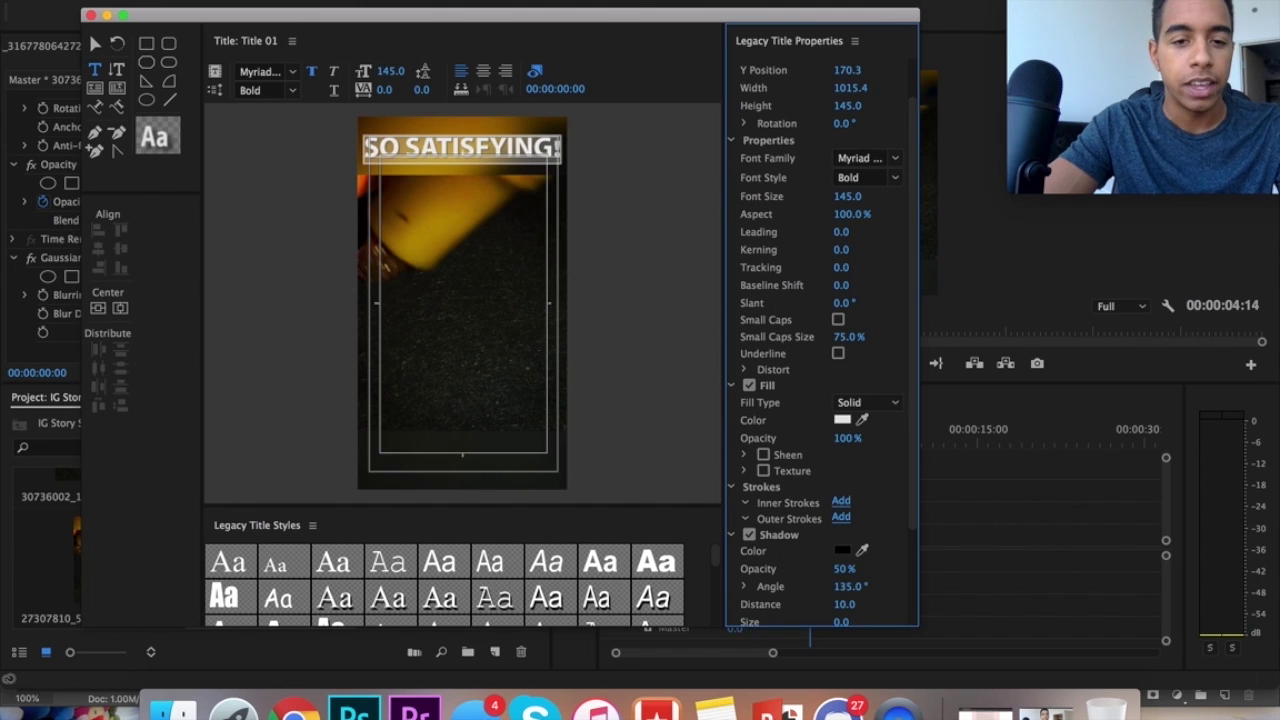
{"action": "left_click_drag", "start_coordinate": [844, 604], "coordinate": [822, 604]}
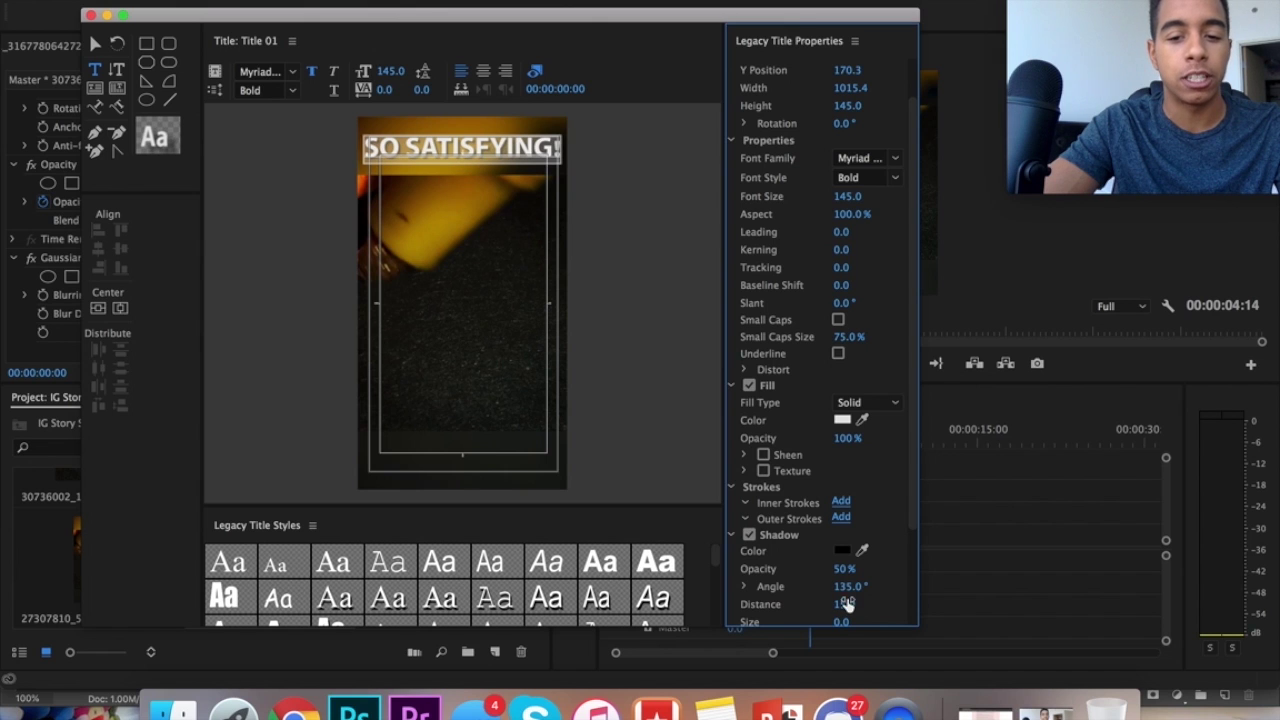
{"action": "left_click", "coordinate": [842, 518]}
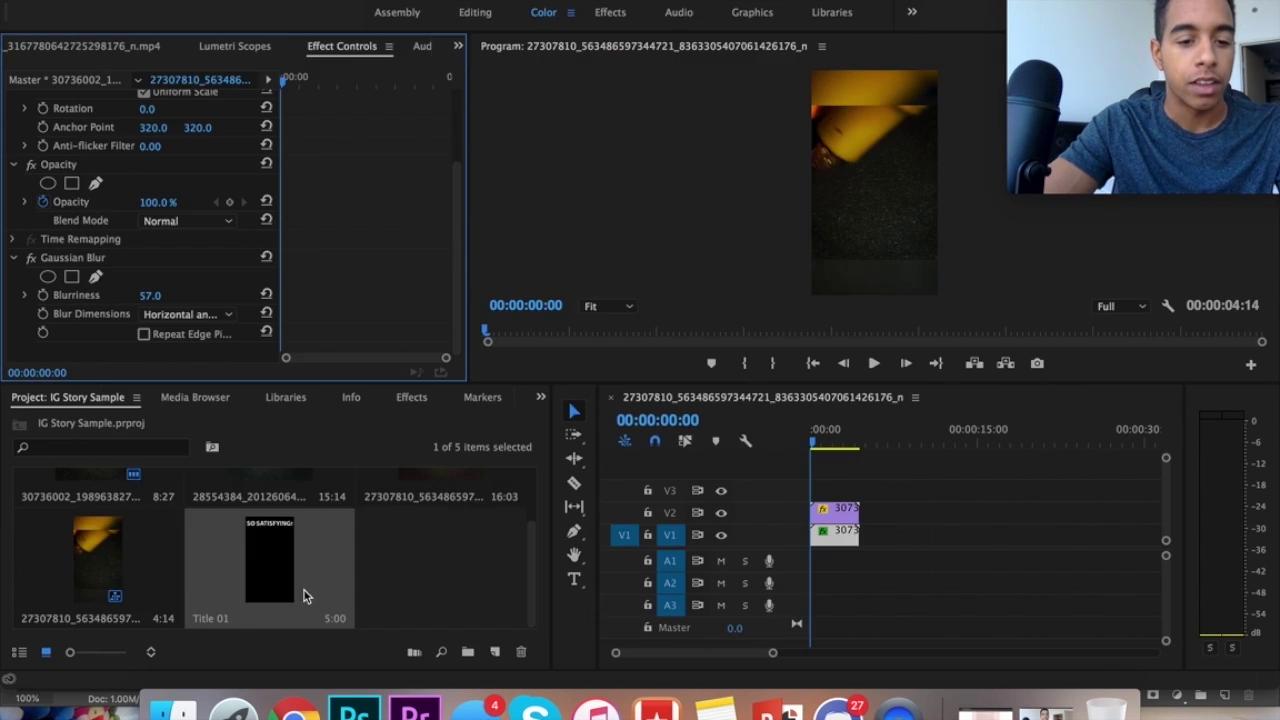
Step: Place Title 01 on track V3 above the clips at the start of the sequence and play back the result
{"action": "left_click_drag", "start_coordinate": [304, 590], "coordinate": [790, 495]}
{"action": "key", "text": "space"}
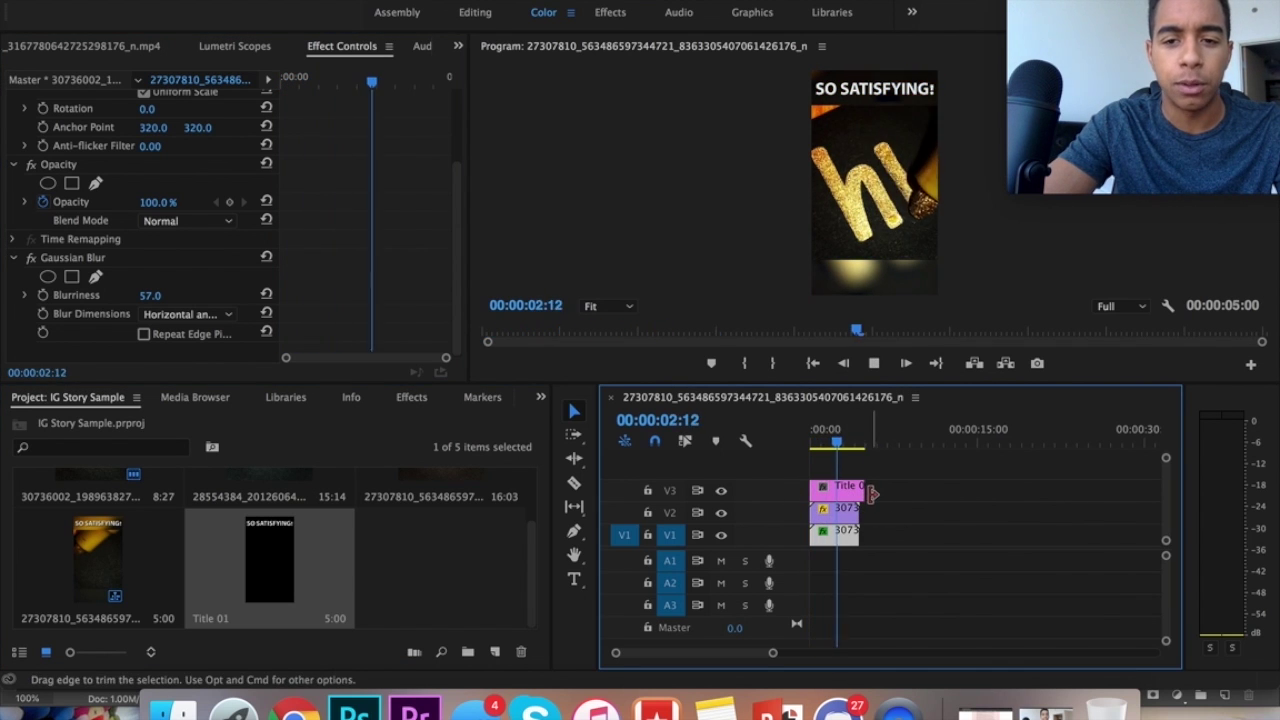
{"action": "key", "text": "space"}
{"action": "left_click", "coordinate": [386, 578]}
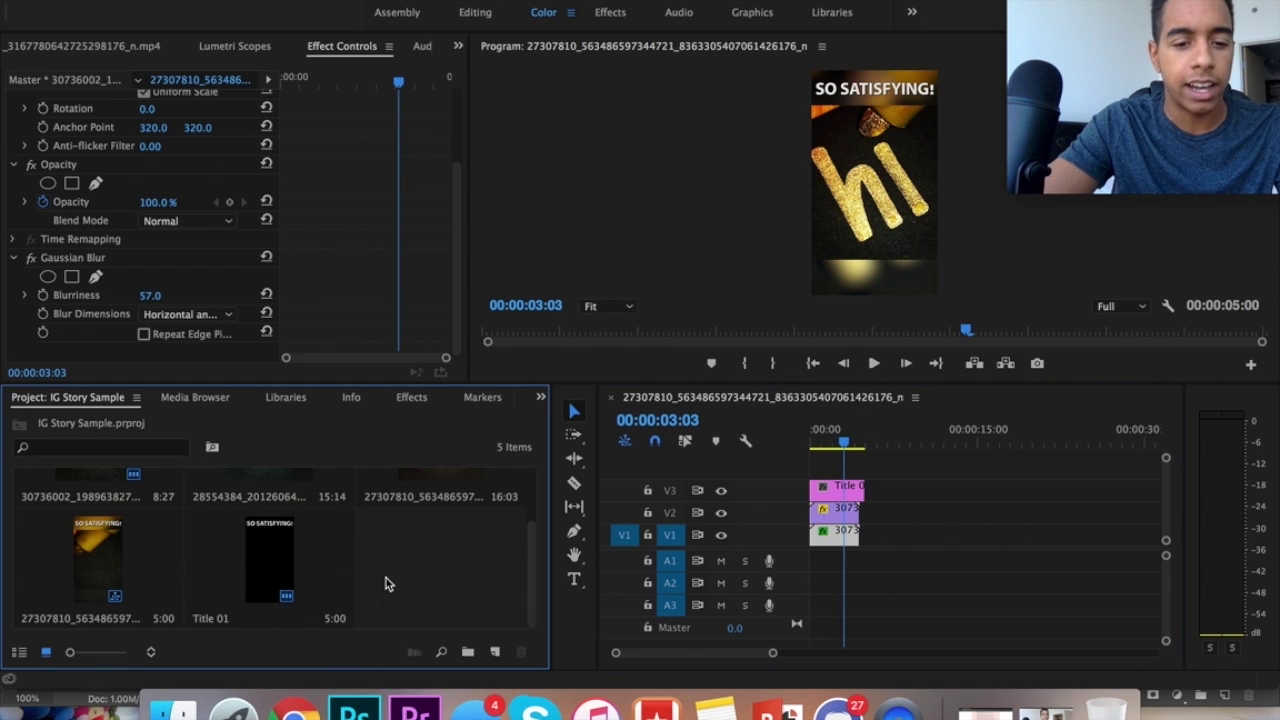
{"action": "right_click", "coordinate": [386, 578]}
Step: Switch to Chrome and search Google Images for "heart eyes emoji png" in a new tab
{"action": "left_click", "coordinate": [293, 710]}
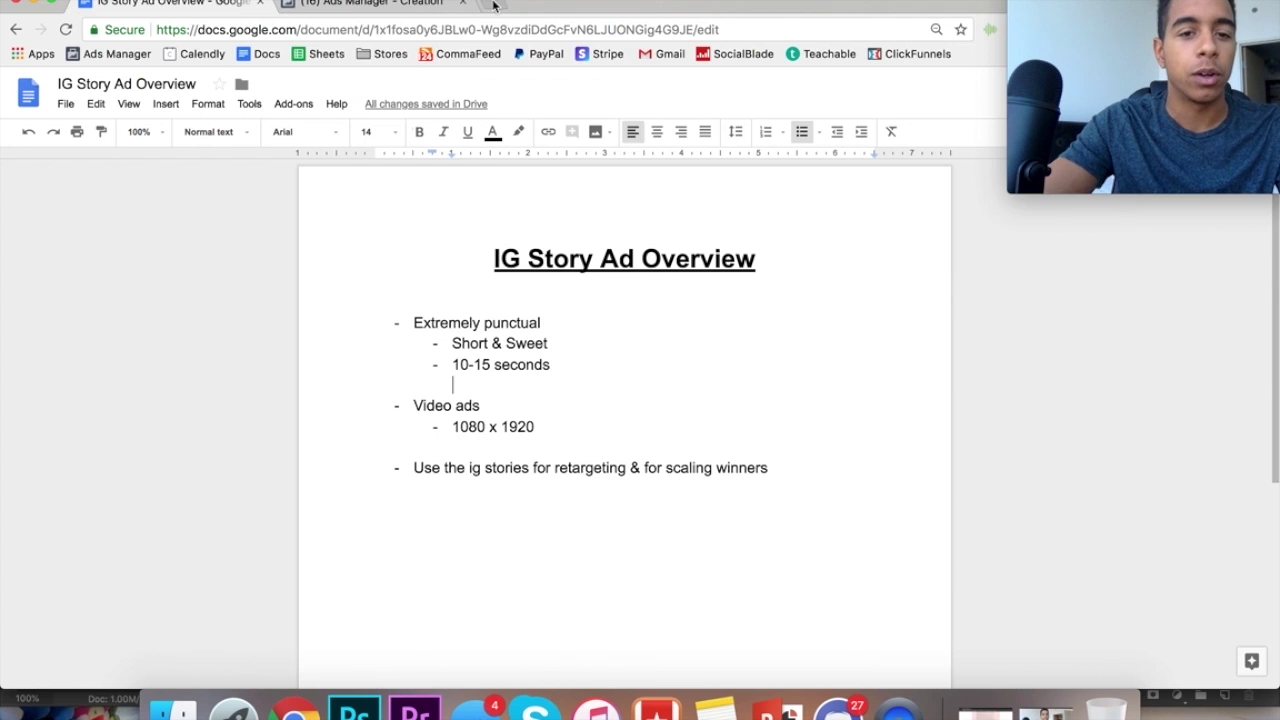
{"action": "left_click", "coordinate": [493, 6]}
{"action": "type", "text": "he"}
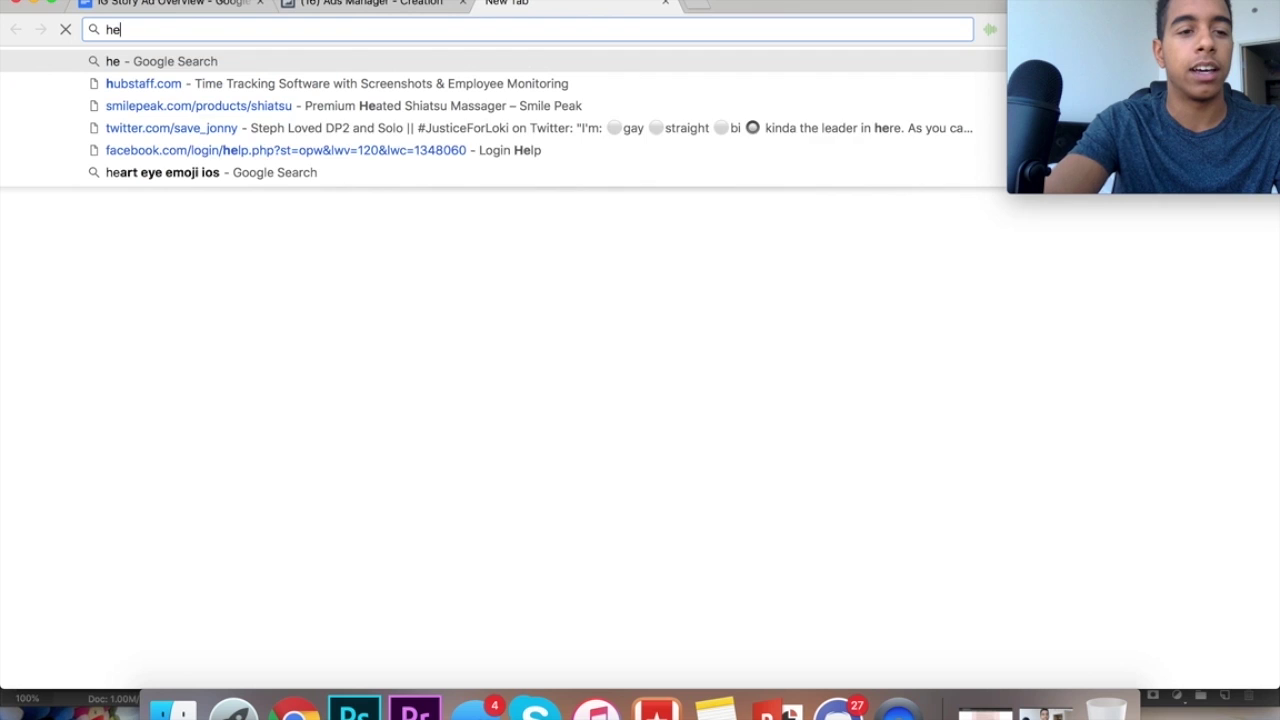
{"action": "type", "text": "art eyes emoji"}
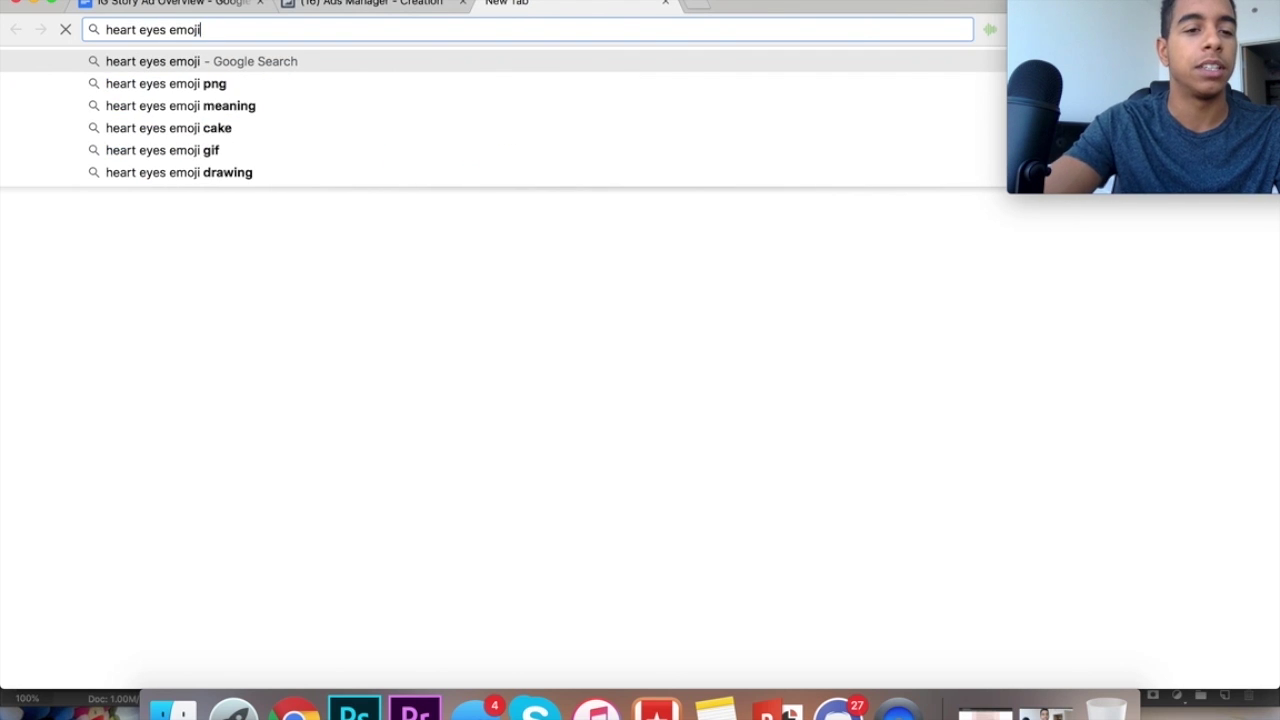
{"action": "key", "text": "Return"}
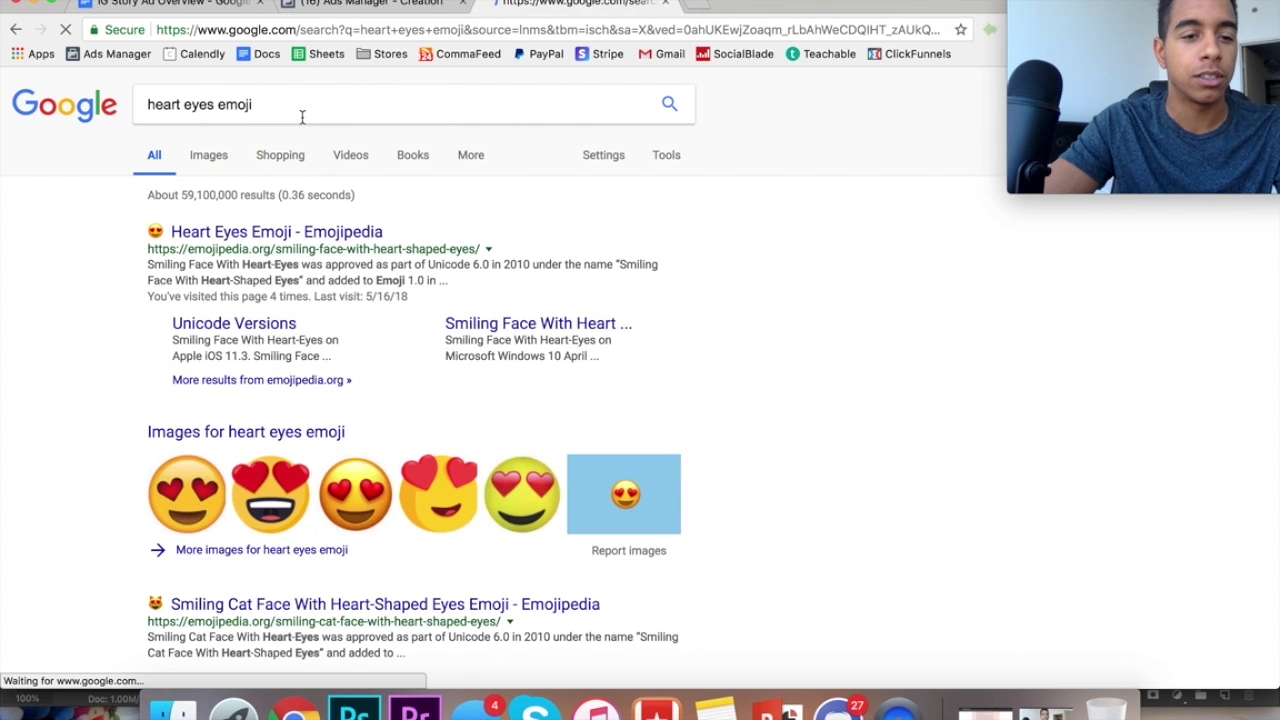
{"action": "type", "text": "png"}
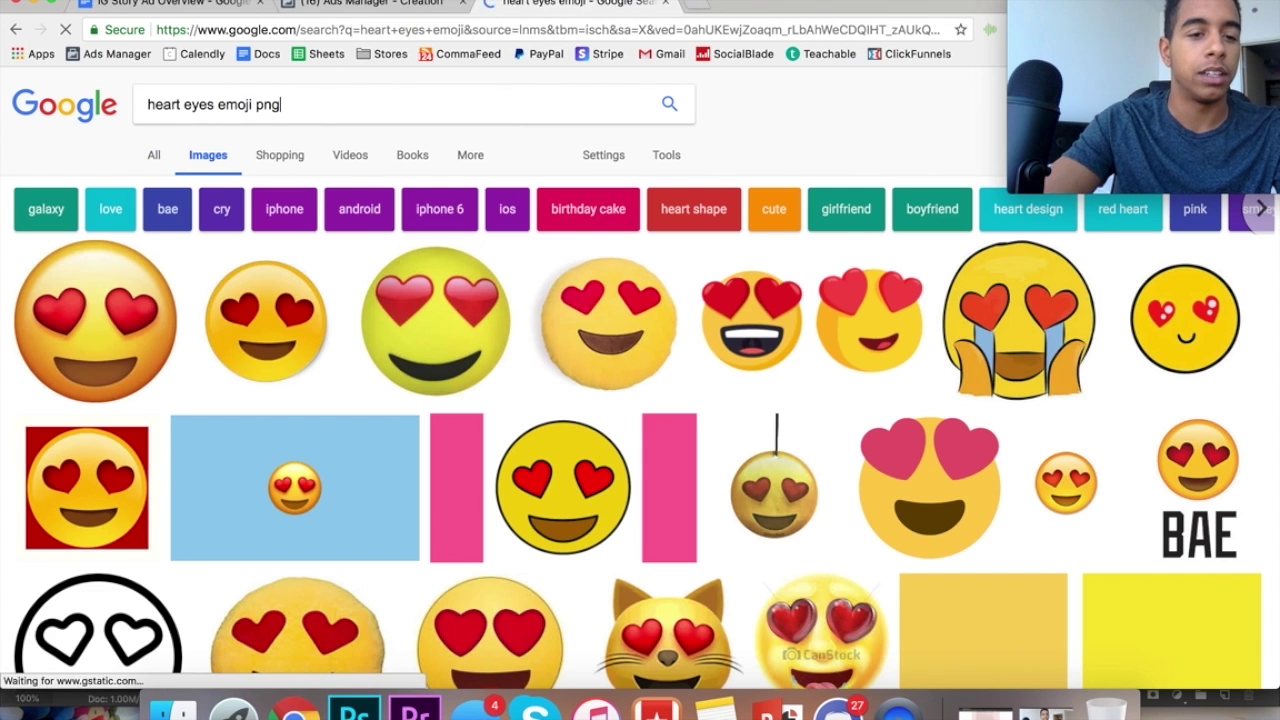
{"action": "key", "text": "Return"}
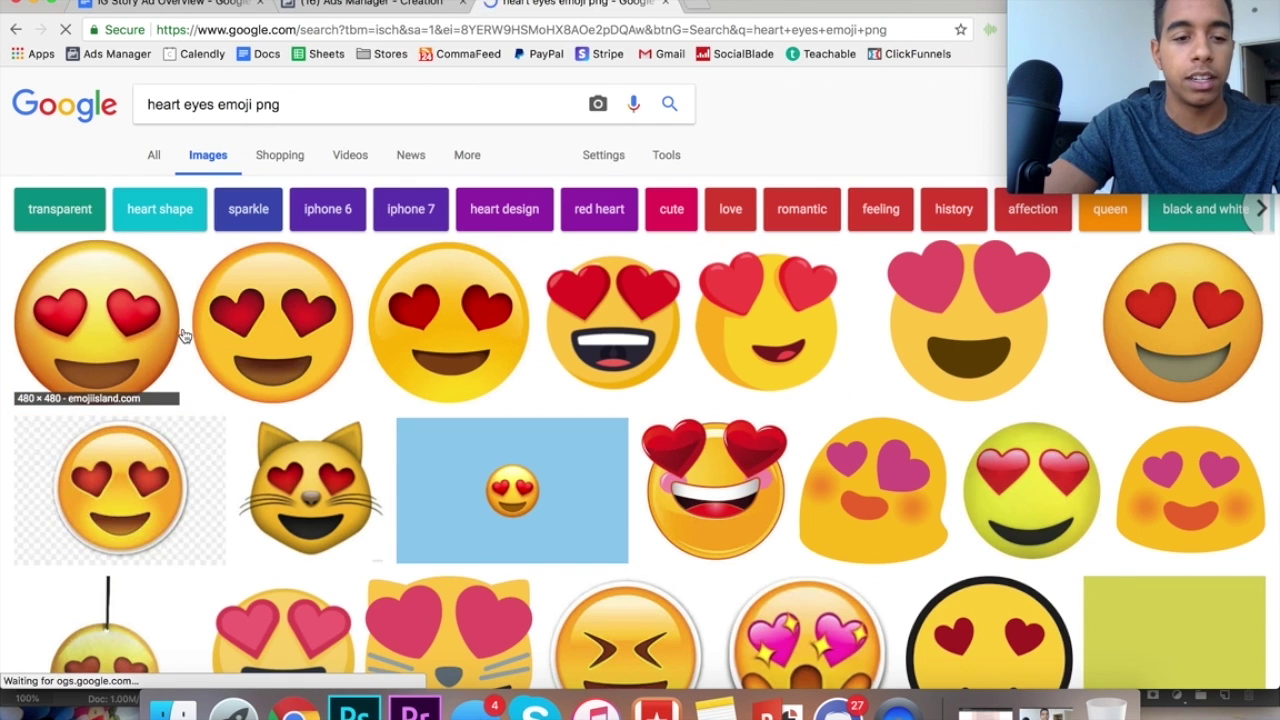
Step: Open the 480 × 480 heart eyes emoji from Emoji Island and save it as a PNG image
{"action": "left_click", "coordinate": [127, 335]}
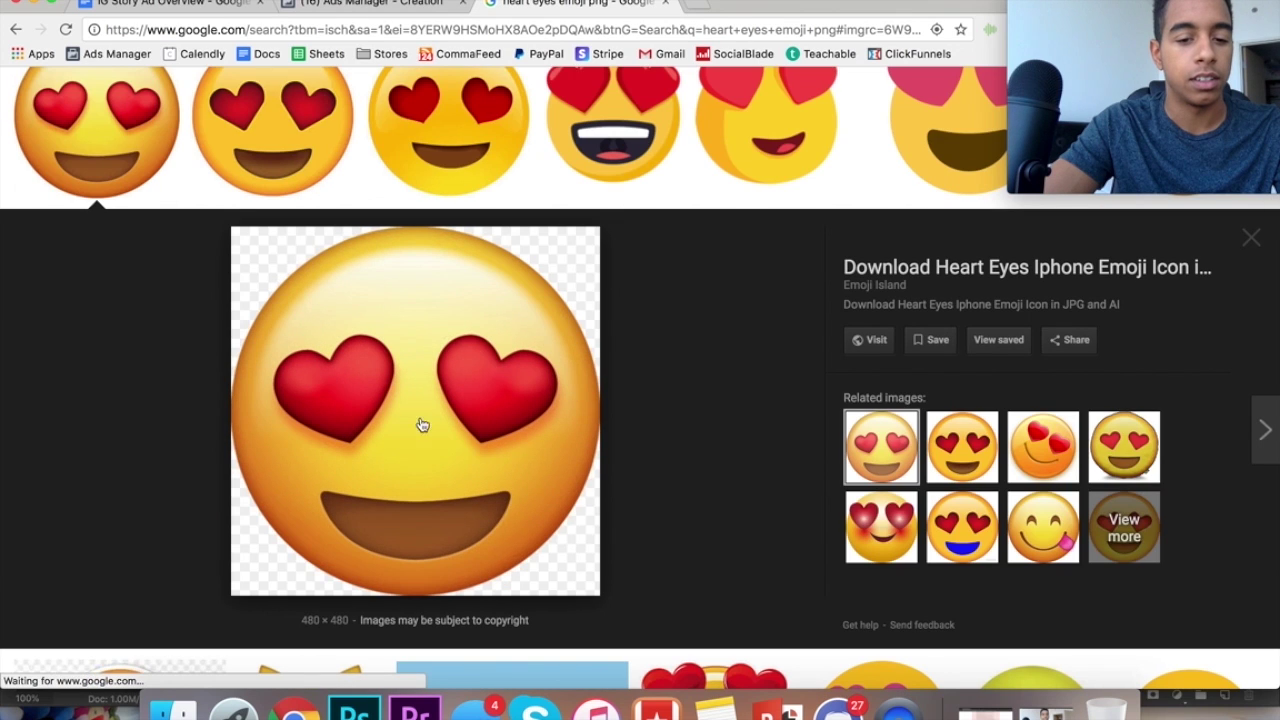
{"action": "right_click", "coordinate": [502, 548]}
{"action": "left_click", "coordinate": [522, 558]}
{"action": "key", "text": "Return"}
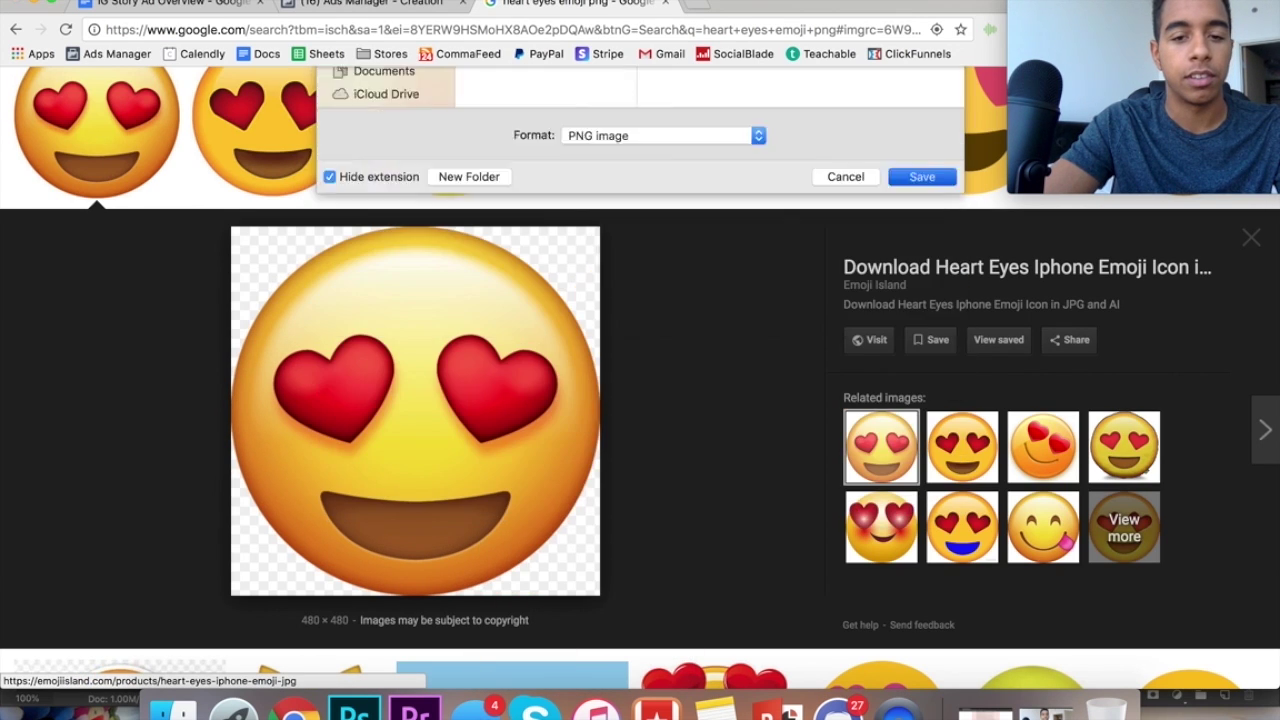
Step: Switch to Premiere Pro and import the heart eyes emoji PNG from the IG Story Video folder into the project
{"action": "left_click", "coordinate": [415, 708]}
{"action": "right_click", "coordinate": [398, 517]}
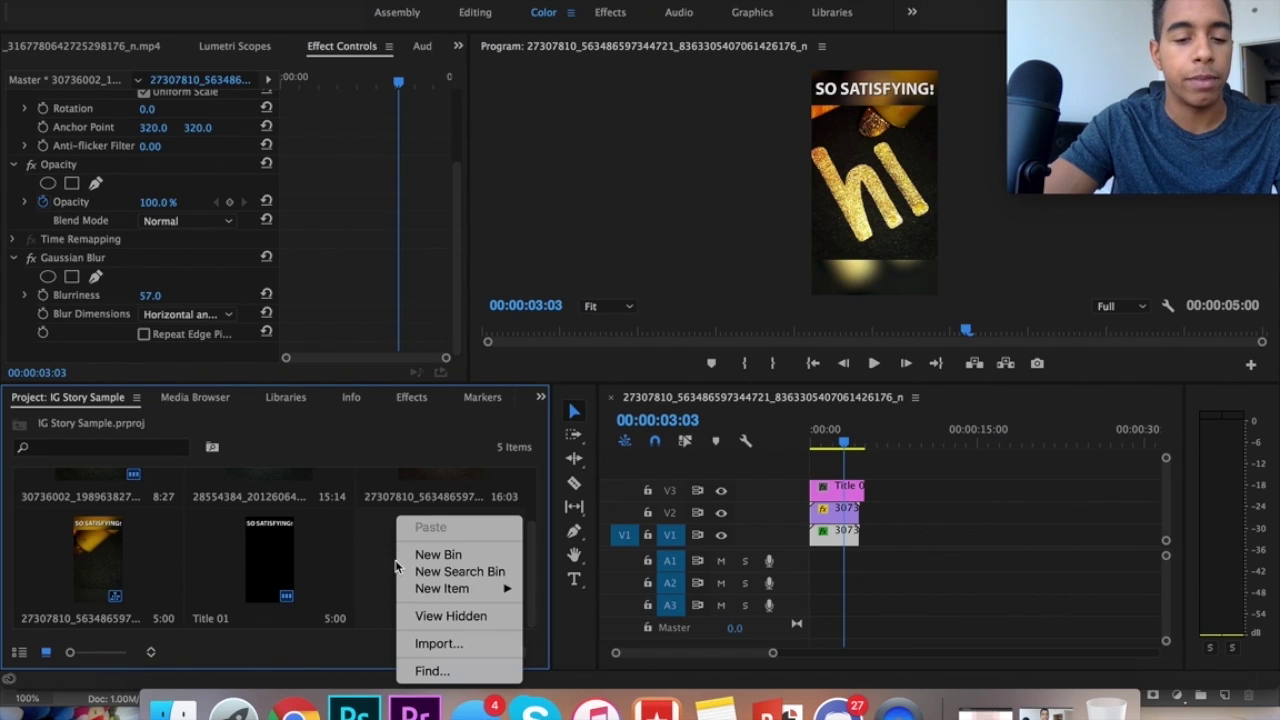
{"action": "left_click", "coordinate": [432, 645]}
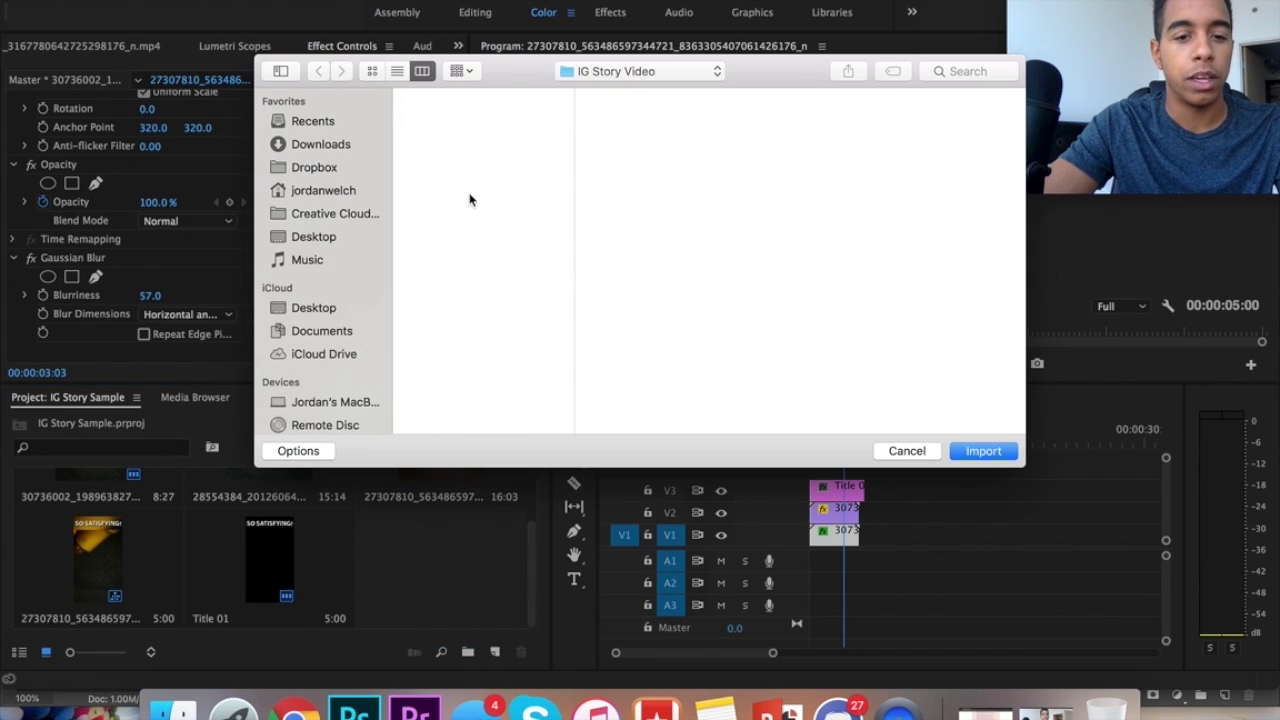
{"action": "left_click", "coordinate": [456, 143]}
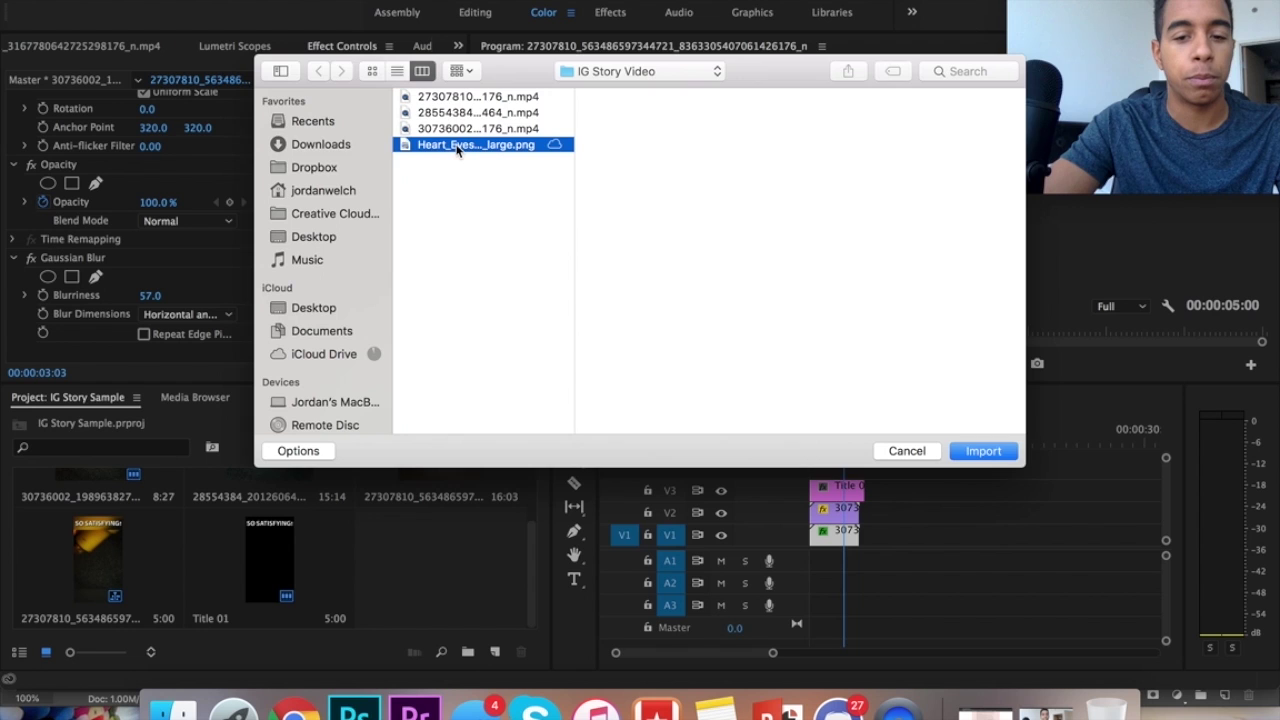
{"action": "key", "text": "Return"}
Step: Place the emoji image on track V4 above the title and return the playhead to the sequence start
{"action": "left_click_drag", "start_coordinate": [480, 582], "coordinate": [723, 538]}
{"action": "left_click_drag", "start_coordinate": [848, 533], "coordinate": [832, 466]}
{"action": "left_click", "coordinate": [812, 440]}
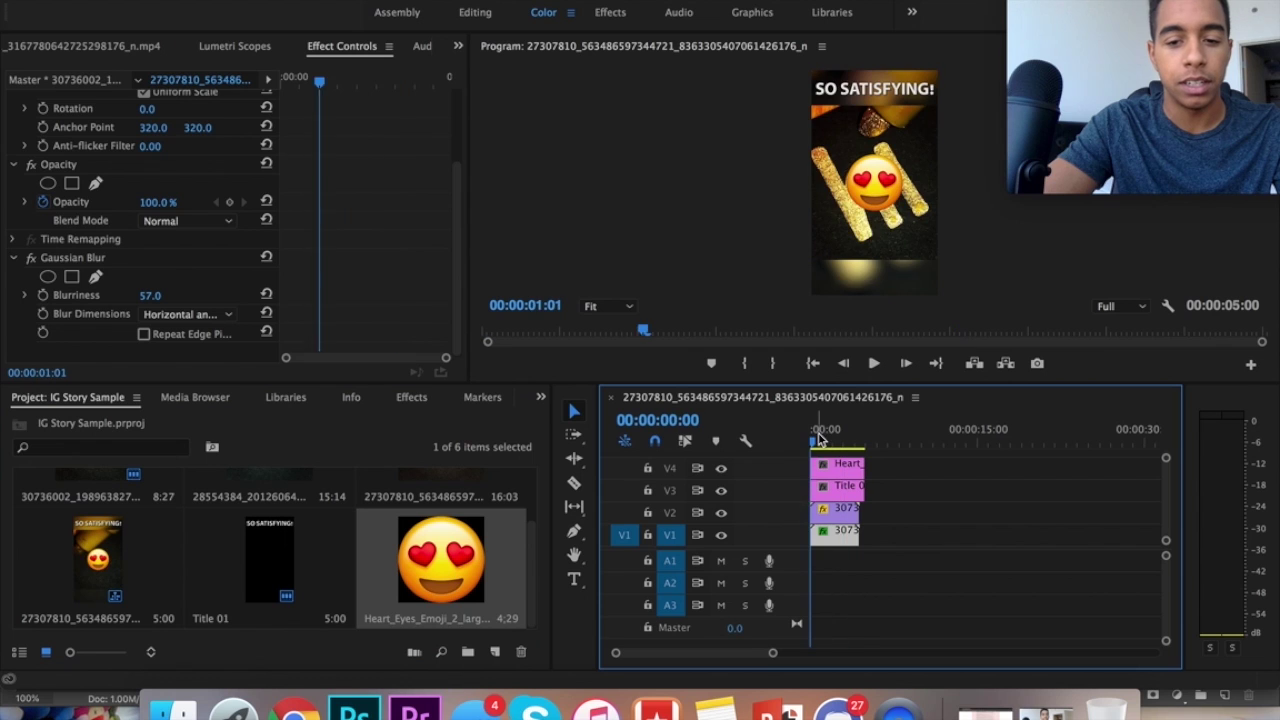
Step: Scale the emoji clip to 44 and position it in the frame's lower left corner at 193, 1765
{"action": "left_click", "coordinate": [837, 464]}
{"action": "left_click_drag", "start_coordinate": [141, 160], "coordinate": [97, 160]}
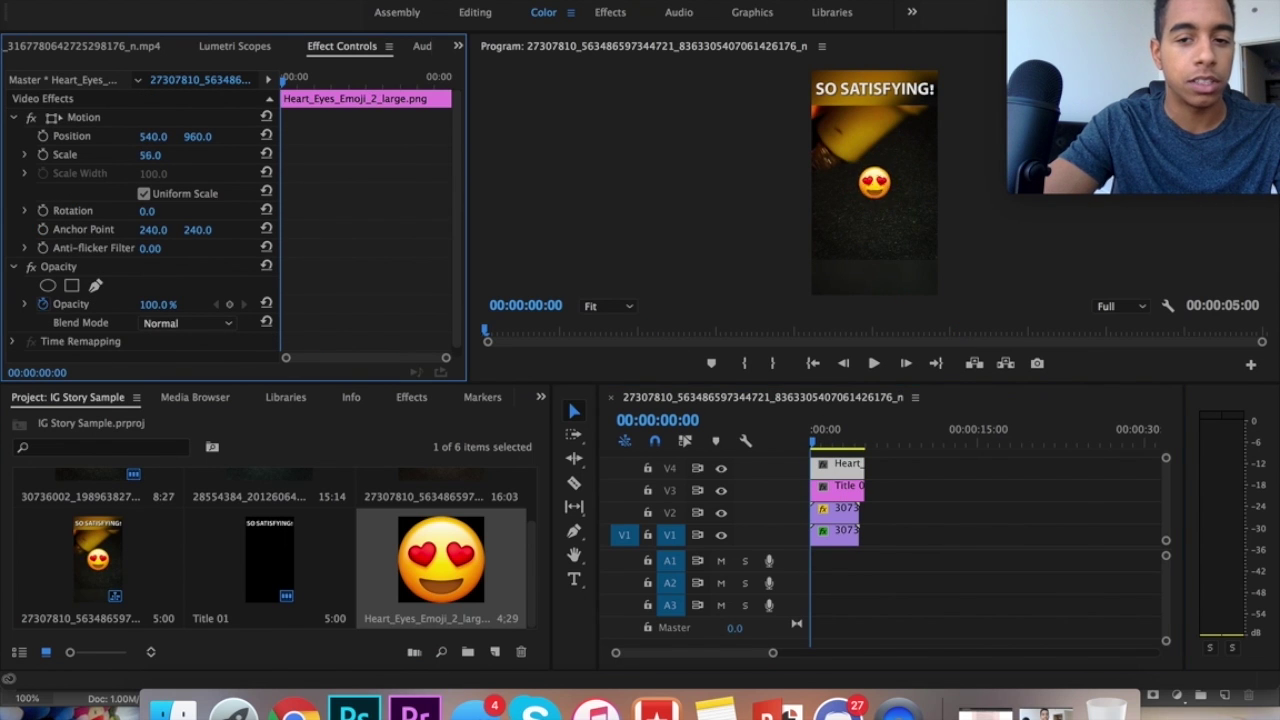
{"action": "left_click_drag", "start_coordinate": [154, 136], "coordinate": [40, 136]}
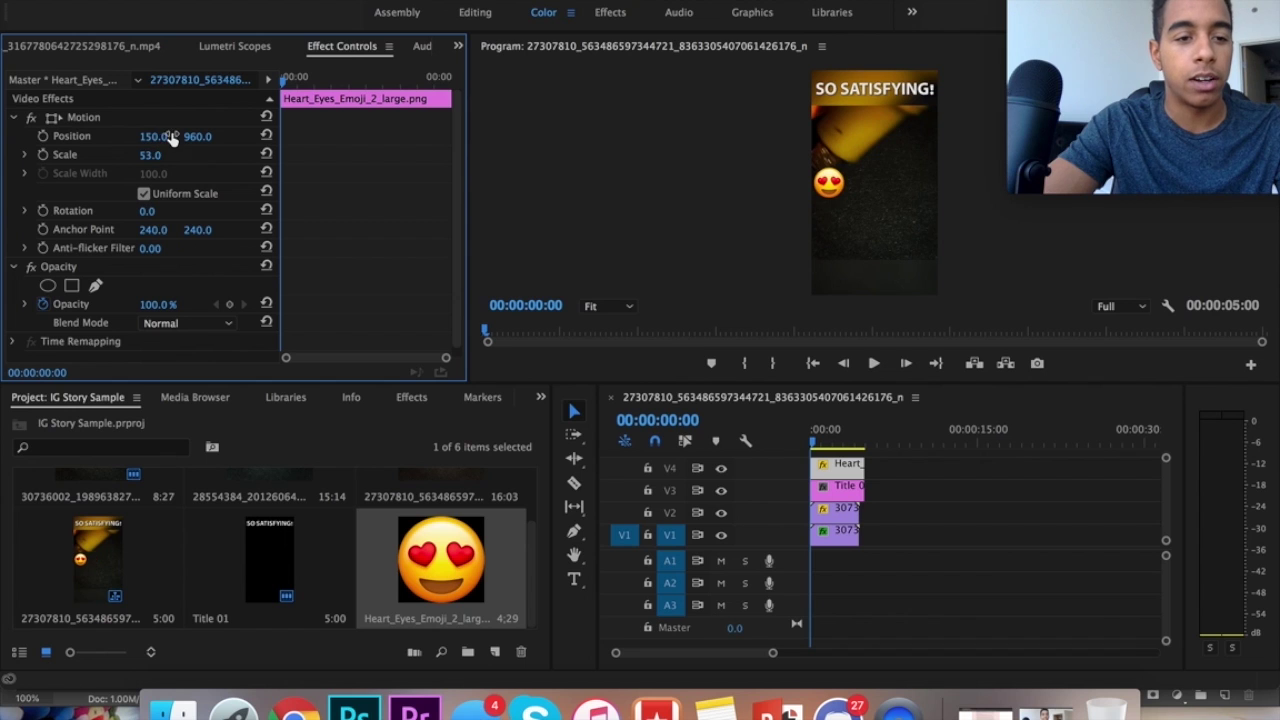
{"action": "left_click_drag", "start_coordinate": [197, 136], "coordinate": [456, 136]}
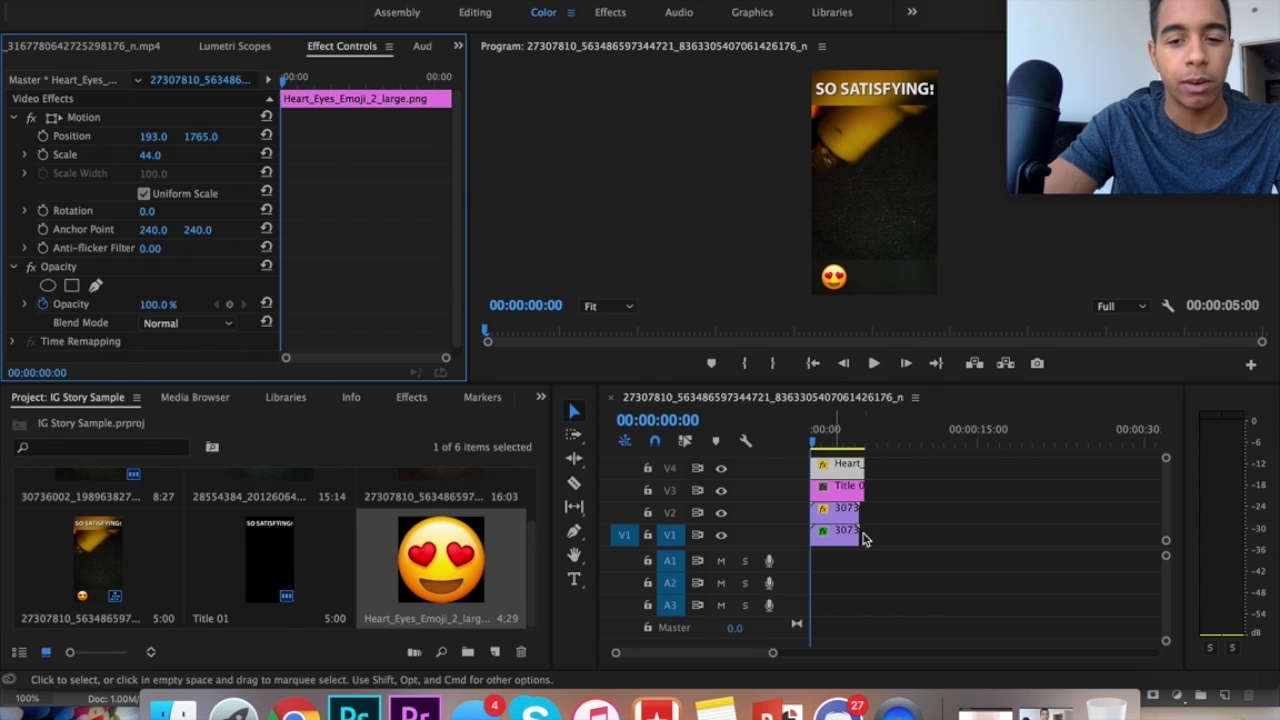
Step: Try to paste a duplicate of the emoji clip into the timeline
{"action": "scroll", "coordinate": [934, 545], "scroll_direction": "up", "scroll_amount": 1}
{"action": "left_click", "coordinate": [836, 476]}
{"action": "key", "text": "super+v"}
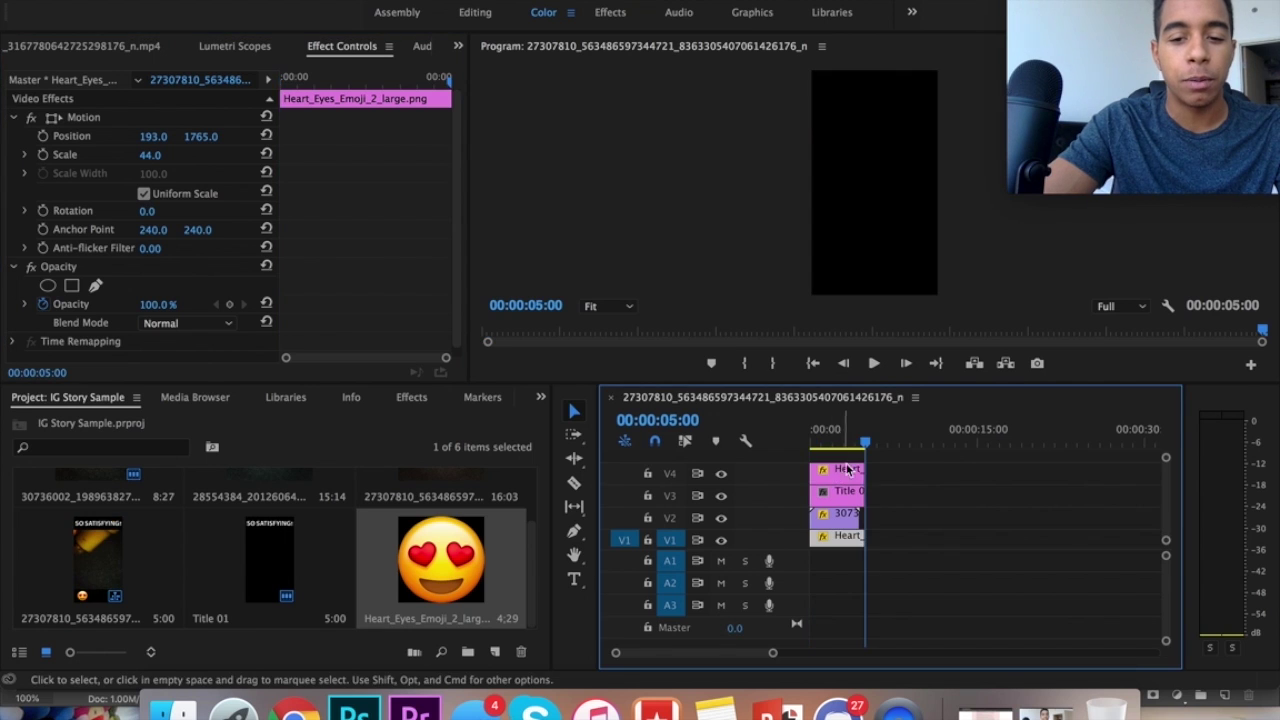
{"action": "key", "text": "super+z"}
{"action": "key", "text": "Down"}
{"action": "key", "text": "super+v"}
{"action": "left_click_drag", "start_coordinate": [888, 545], "coordinate": [830, 545]}
{"action": "key", "text": "super+z"}
Step: Put a copy of the emoji clip on track V5 and set its horizontal position to 874
{"action": "key", "text": "space"}
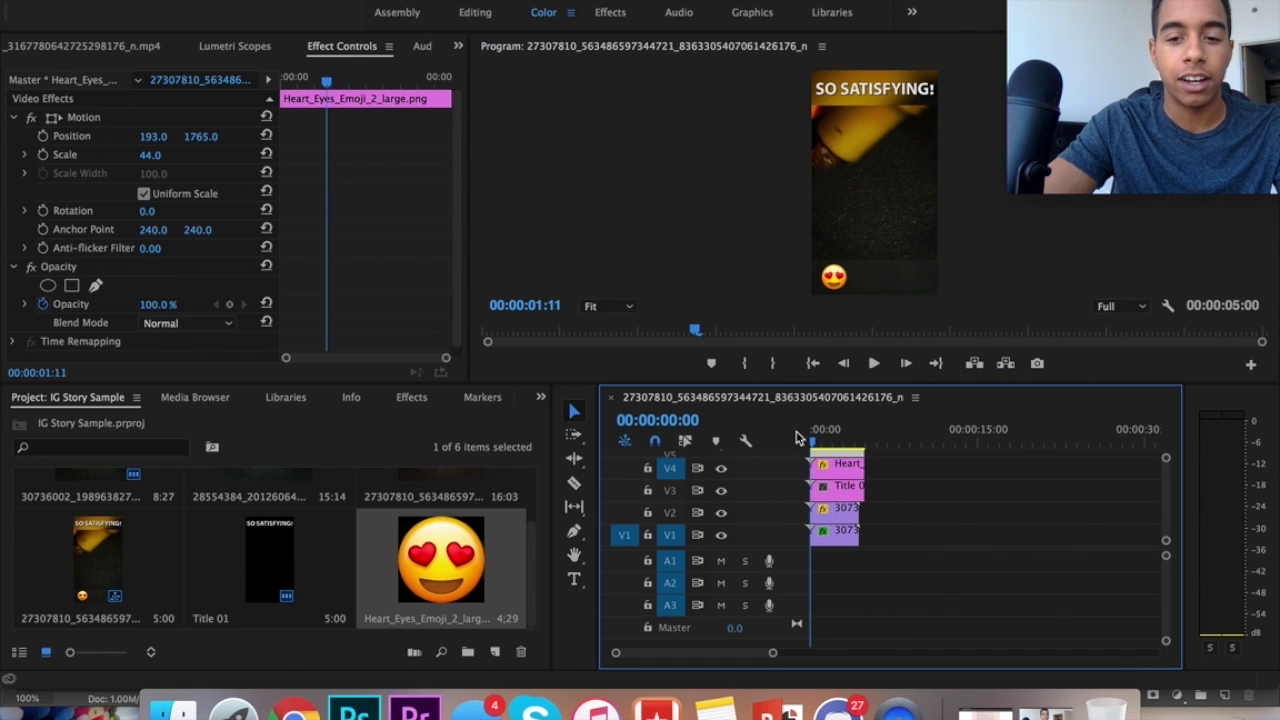
{"action": "left_click_drag", "start_coordinate": [836, 463], "coordinate": [836, 448]}
{"action": "left_click_drag", "start_coordinate": [155, 136], "coordinate": [230, 136]}
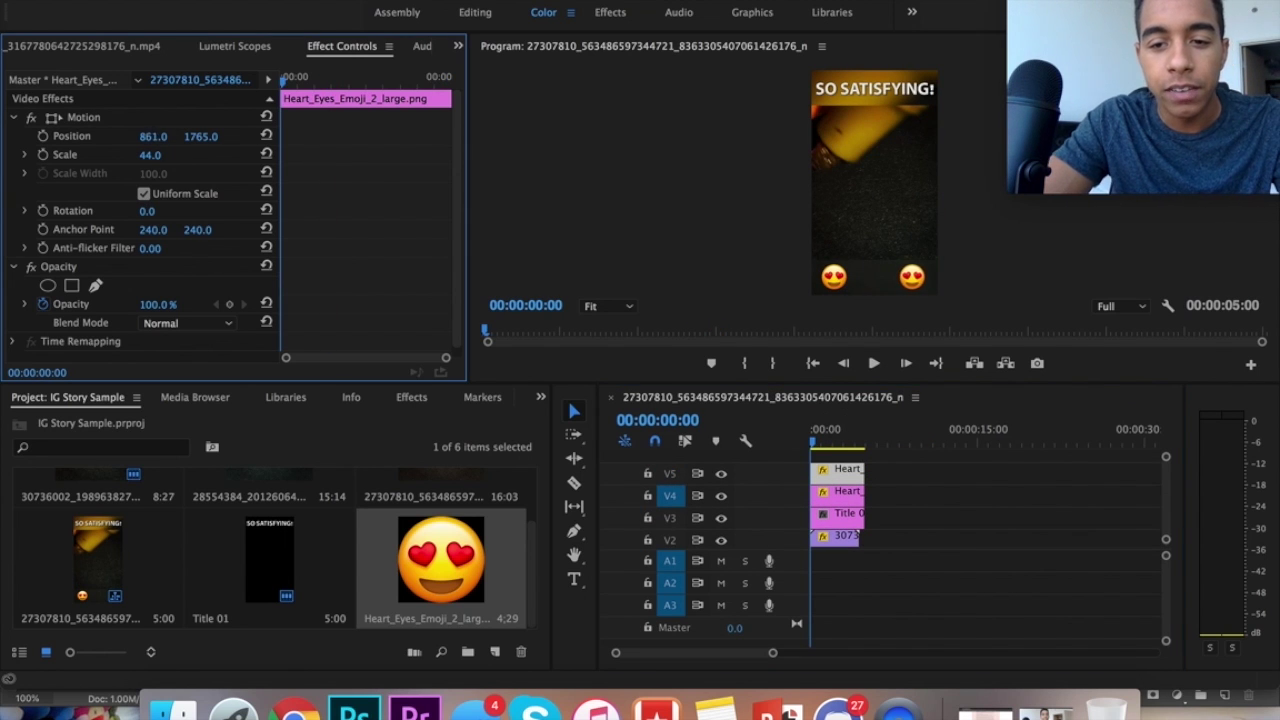
Step: Play the story in the enlarged program monitor to check the title and both emojis, and restore the layout
{"action": "key", "text": "grave"}
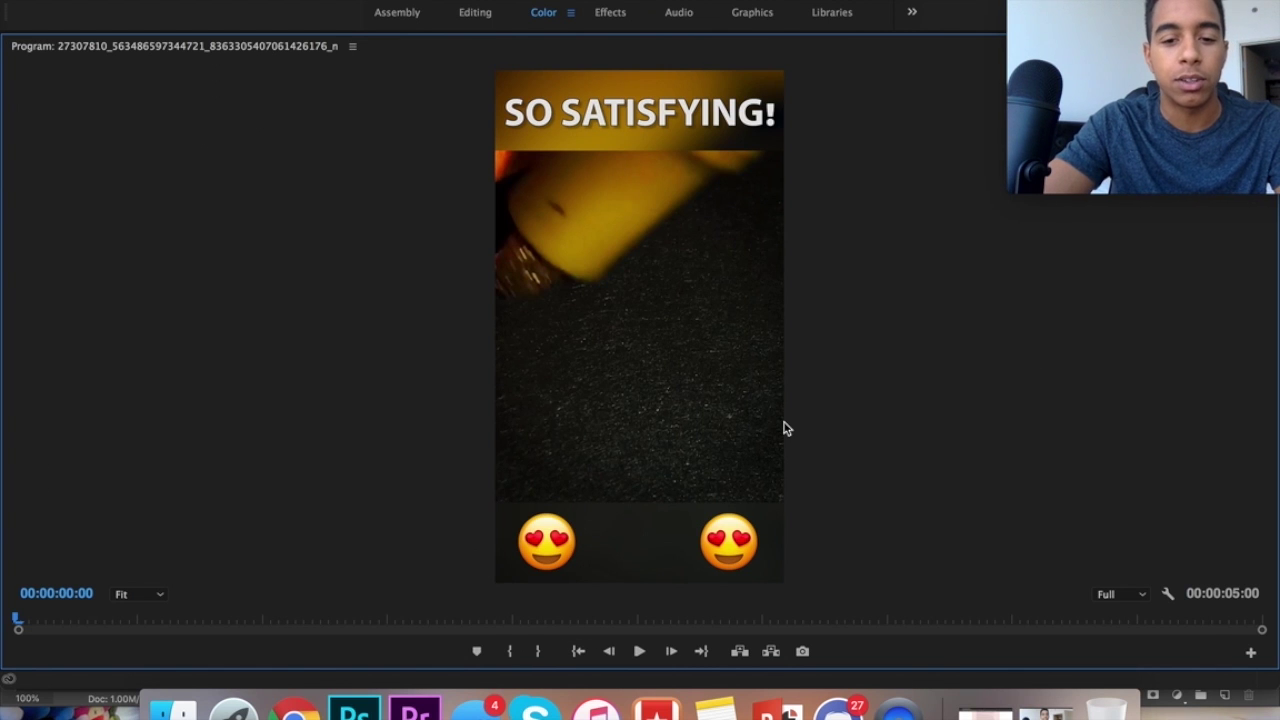
{"action": "key", "text": "space"}
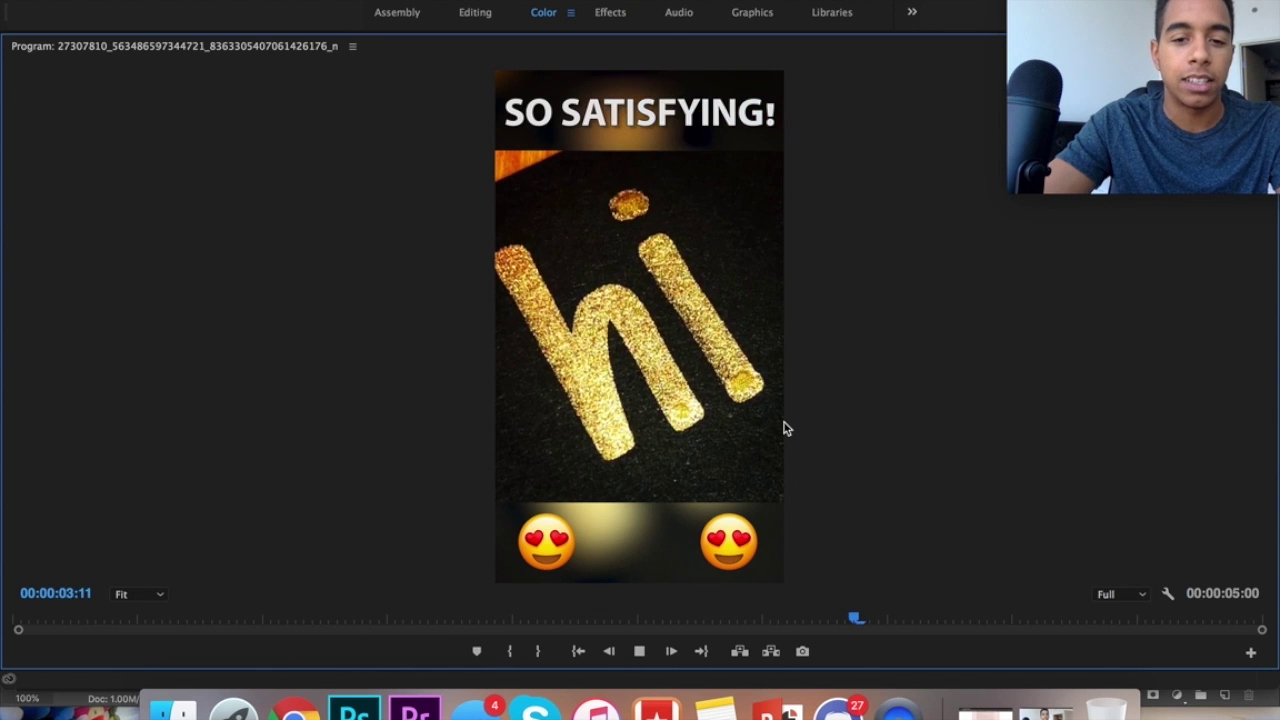
{"action": "key", "text": "space"}
{"action": "key", "text": "grave"}
Step: Add a new video track V6 above the second emoji clip in the timeline
{"action": "left_click", "coordinate": [838, 478]}
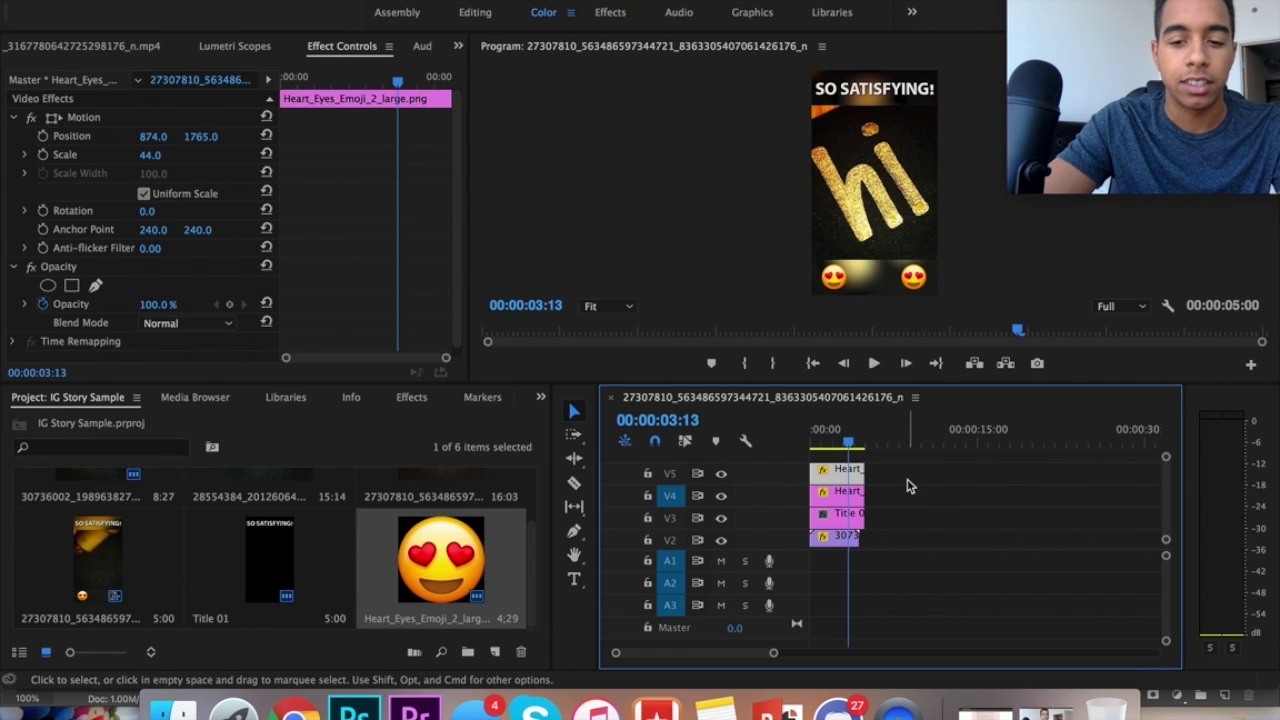
{"action": "right_click", "coordinate": [784, 482]}
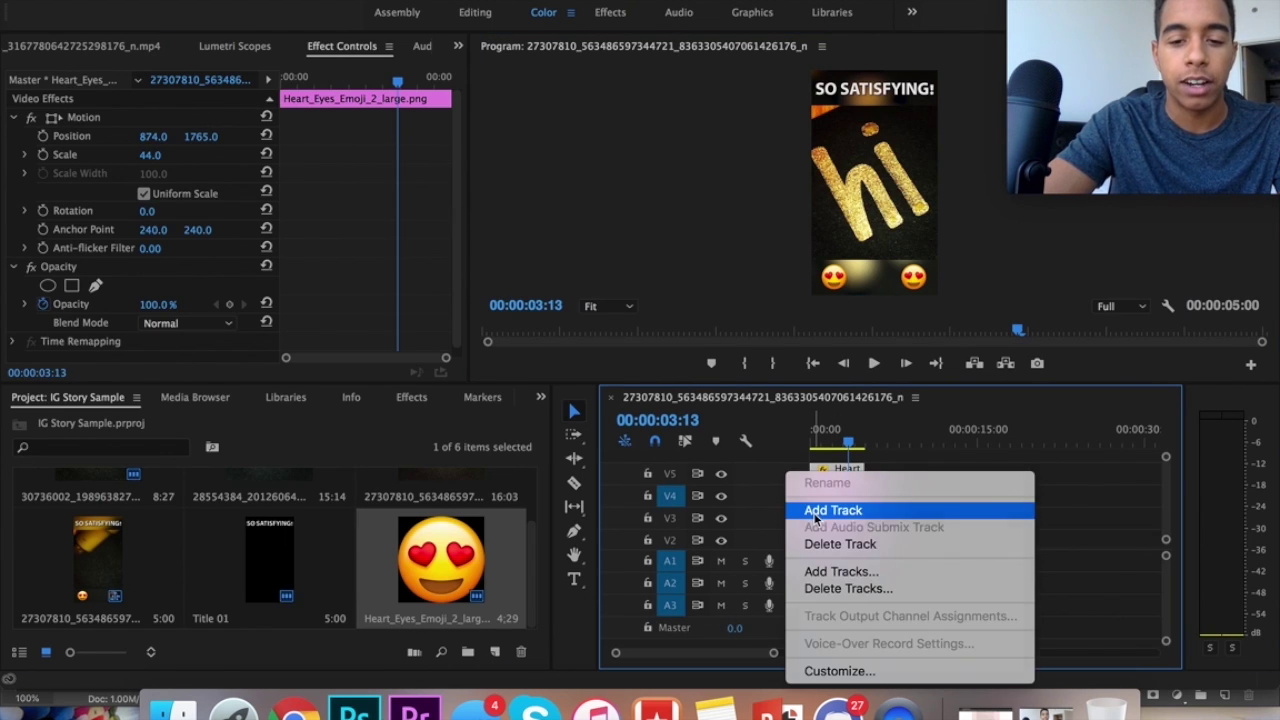
{"action": "left_click", "coordinate": [832, 509]}
{"action": "scroll", "coordinate": [884, 516], "scroll_direction": "up", "scroll_amount": 2}
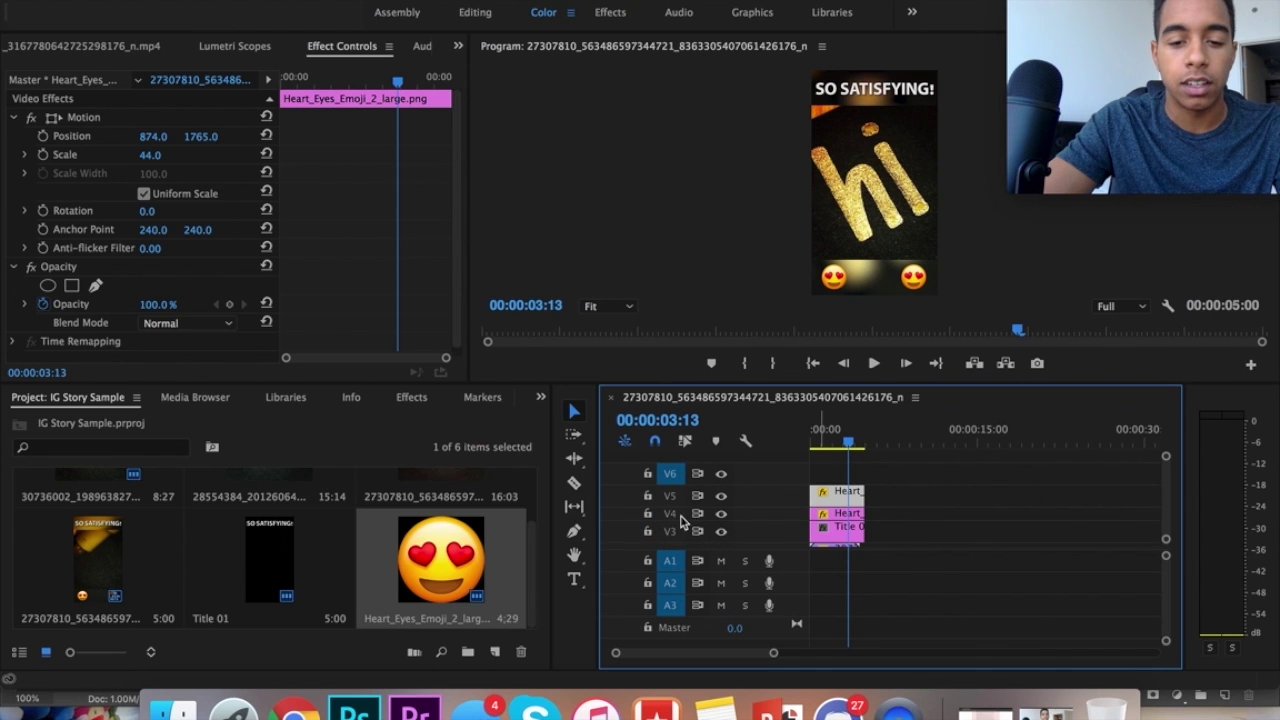
Step: Paste a third copy of the emoji clip on track V6 at the sequence start and set its horizontal position to 536
{"action": "scroll", "coordinate": [762, 512], "scroll_direction": "down", "scroll_amount": 1}
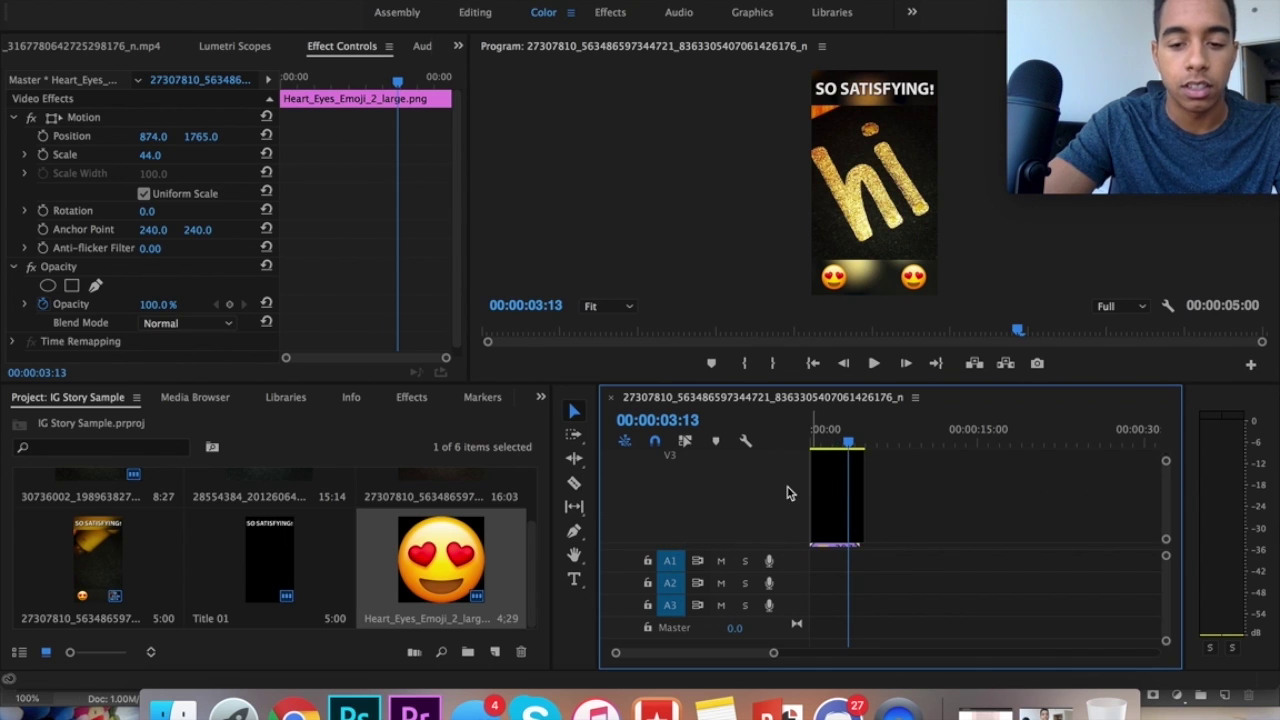
{"action": "scroll", "coordinate": [968, 498], "scroll_direction": "down", "scroll_amount": 1}
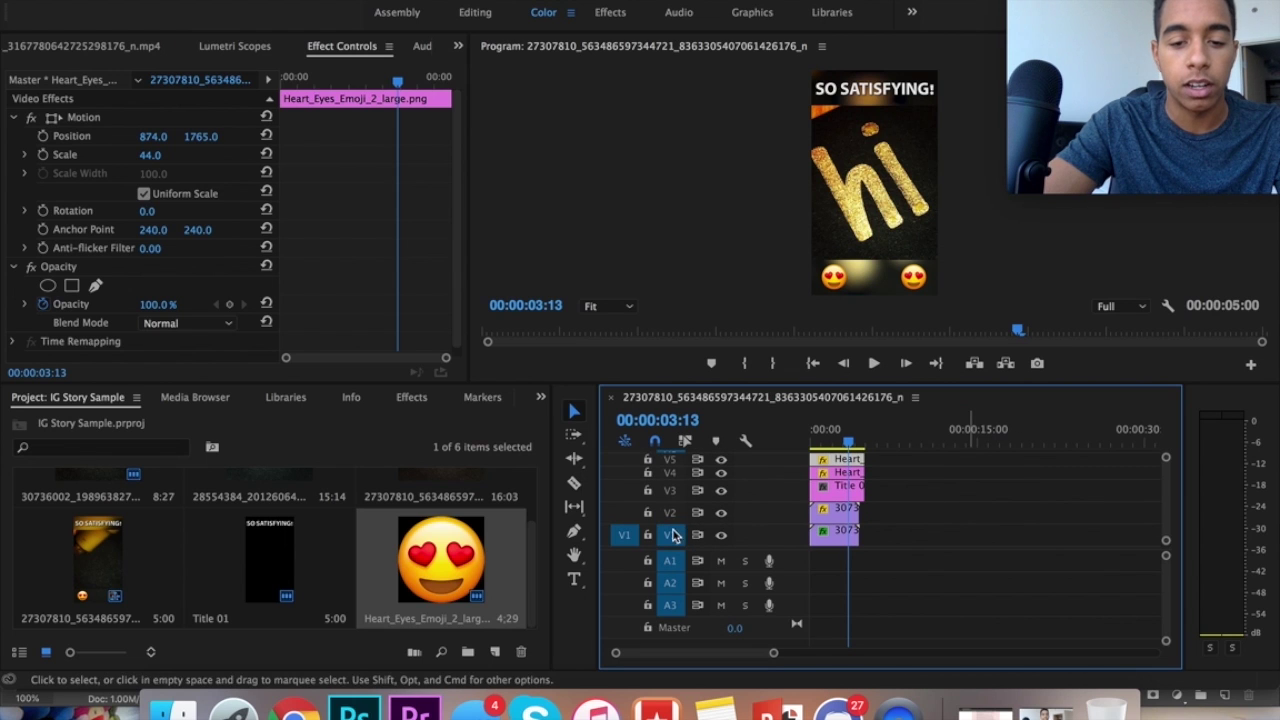
{"action": "scroll", "coordinate": [862, 470], "scroll_direction": "up", "scroll_amount": 1}
{"action": "left_click", "coordinate": [824, 450]}
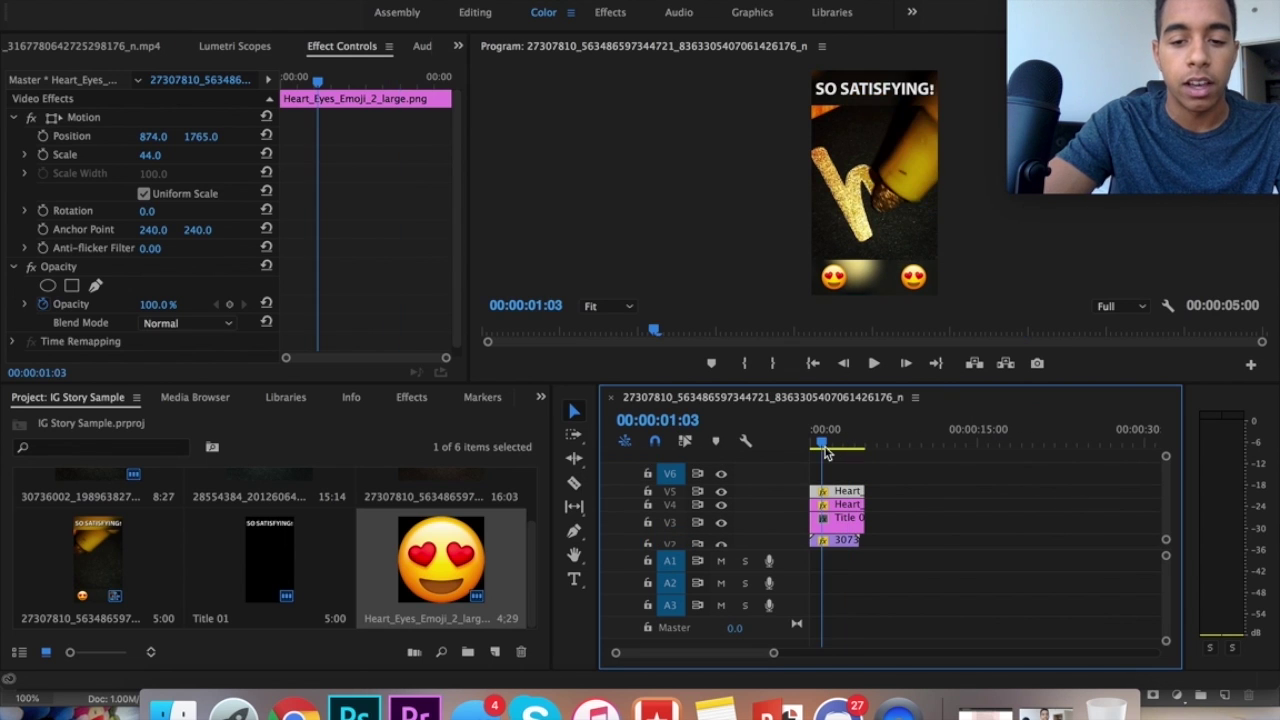
{"action": "left_click_drag", "start_coordinate": [821, 445], "coordinate": [810, 440]}
{"action": "key", "text": "ctrl+v"}
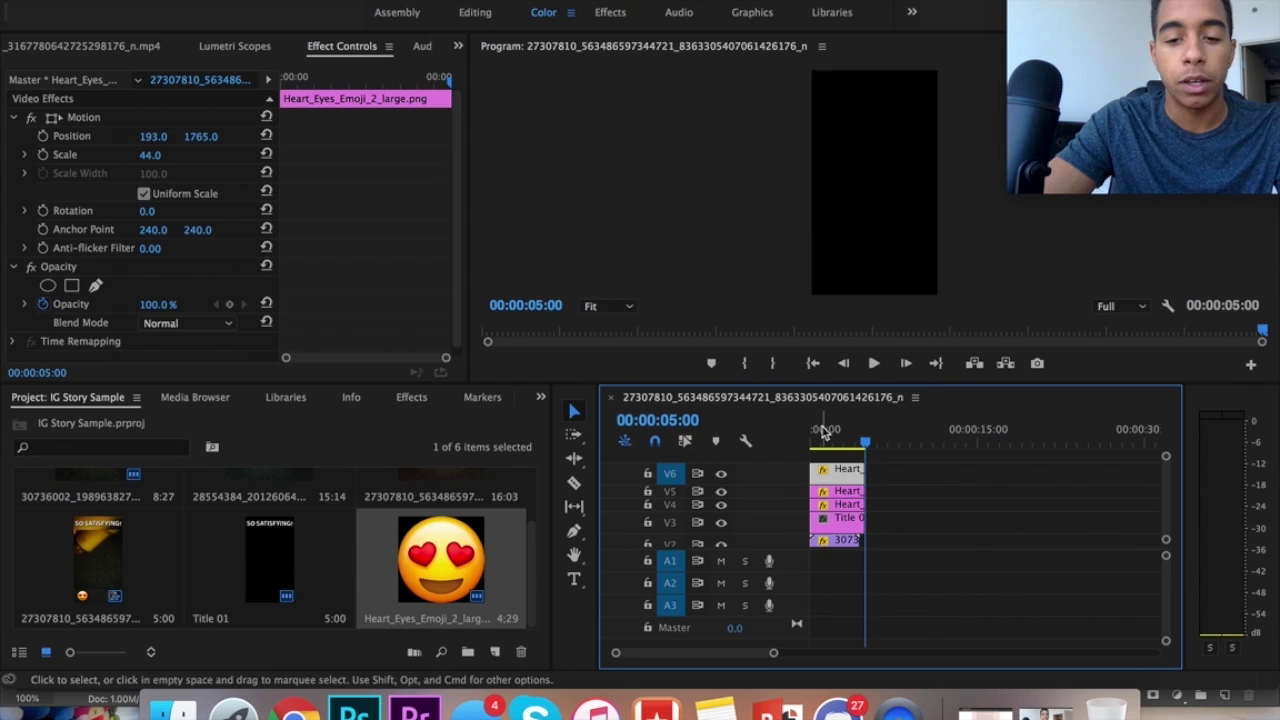
{"action": "left_click_drag", "start_coordinate": [153, 143], "coordinate": [258, 143]}
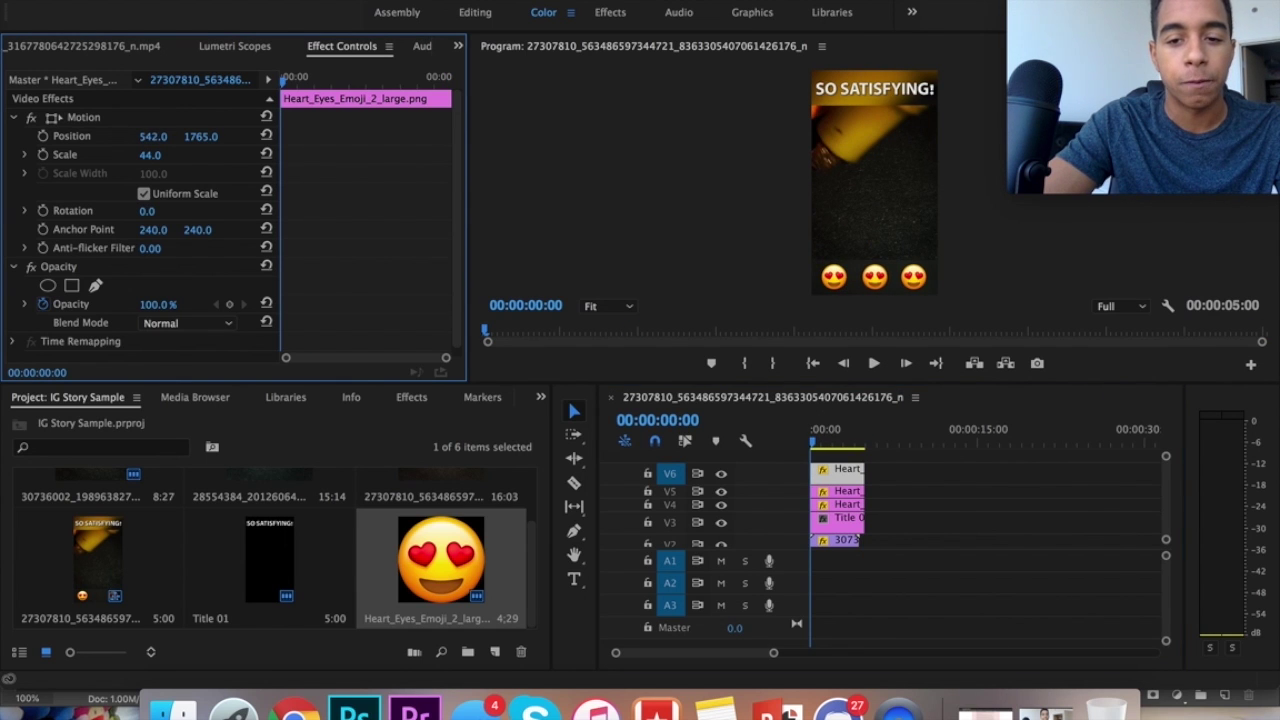
{"action": "key", "text": "grave"}
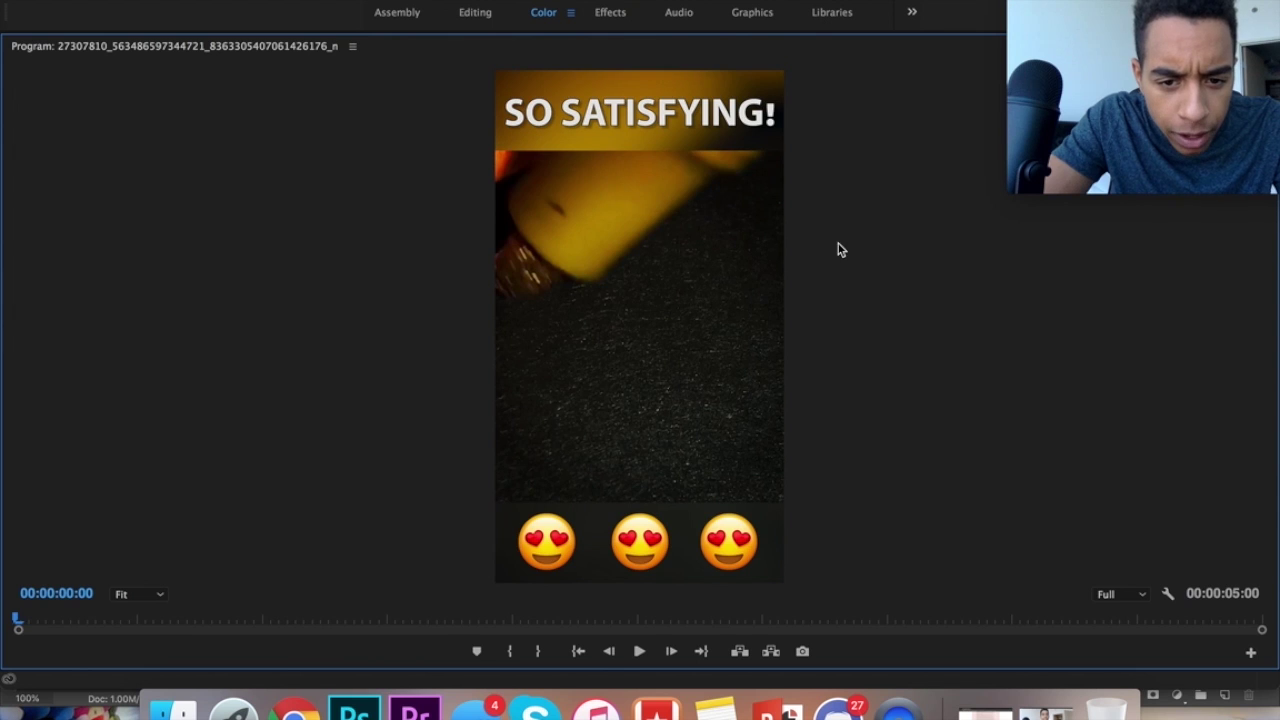
{"action": "key", "text": "grave"}
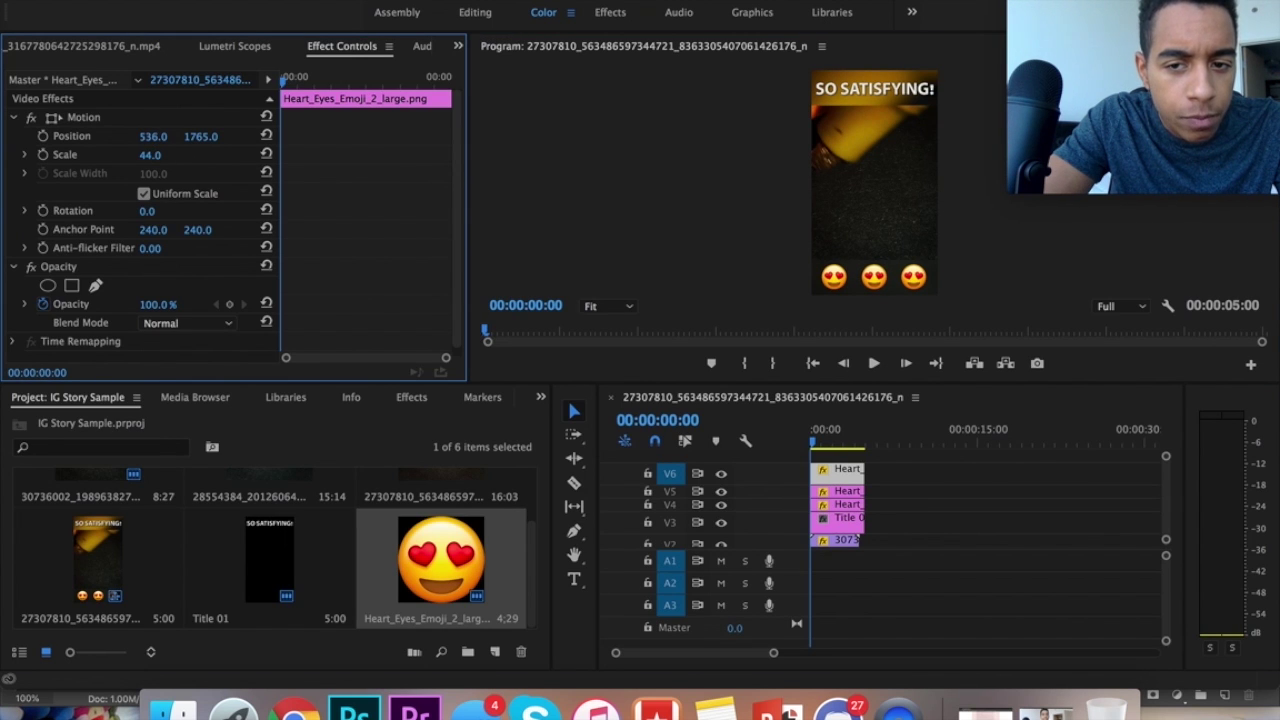
Step: Play the story in the enlarged program monitor to check the spacing of the three emojis, and restore the layout
{"action": "left_click", "coordinate": [874, 200]}
{"action": "key", "text": "grave"}
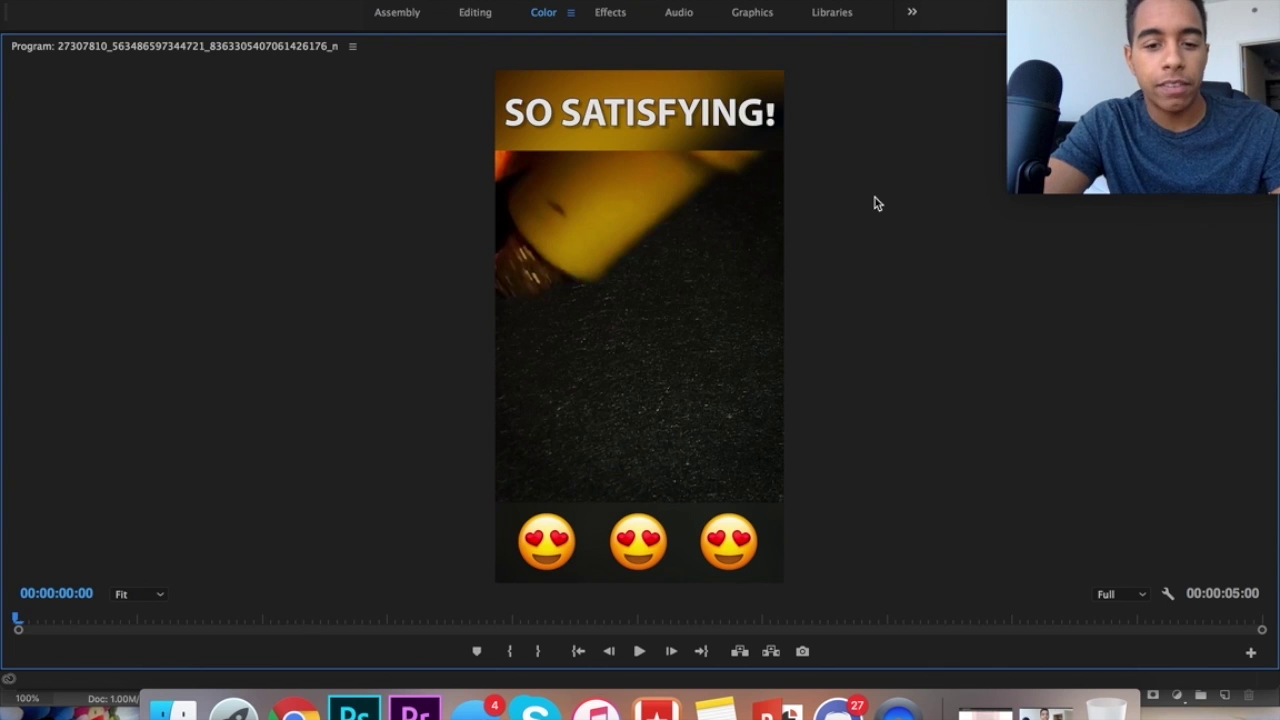
{"action": "key", "text": "space"}
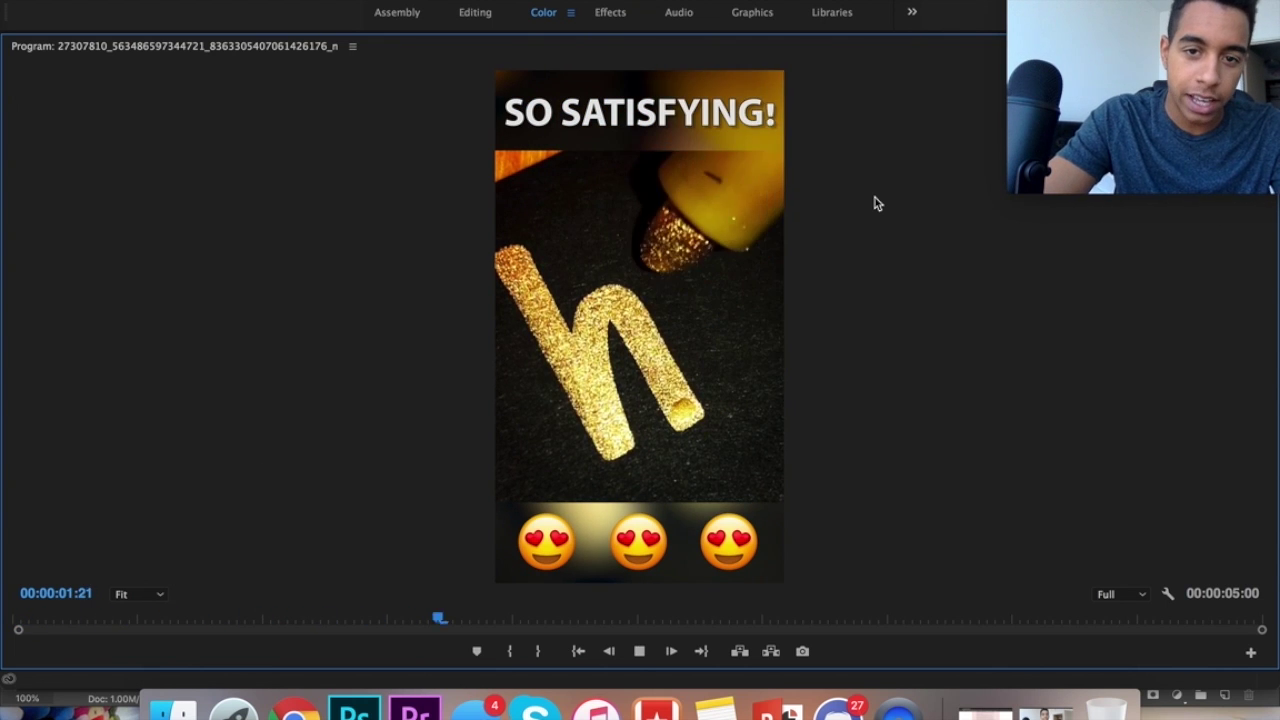
{"action": "key", "text": "grave"}
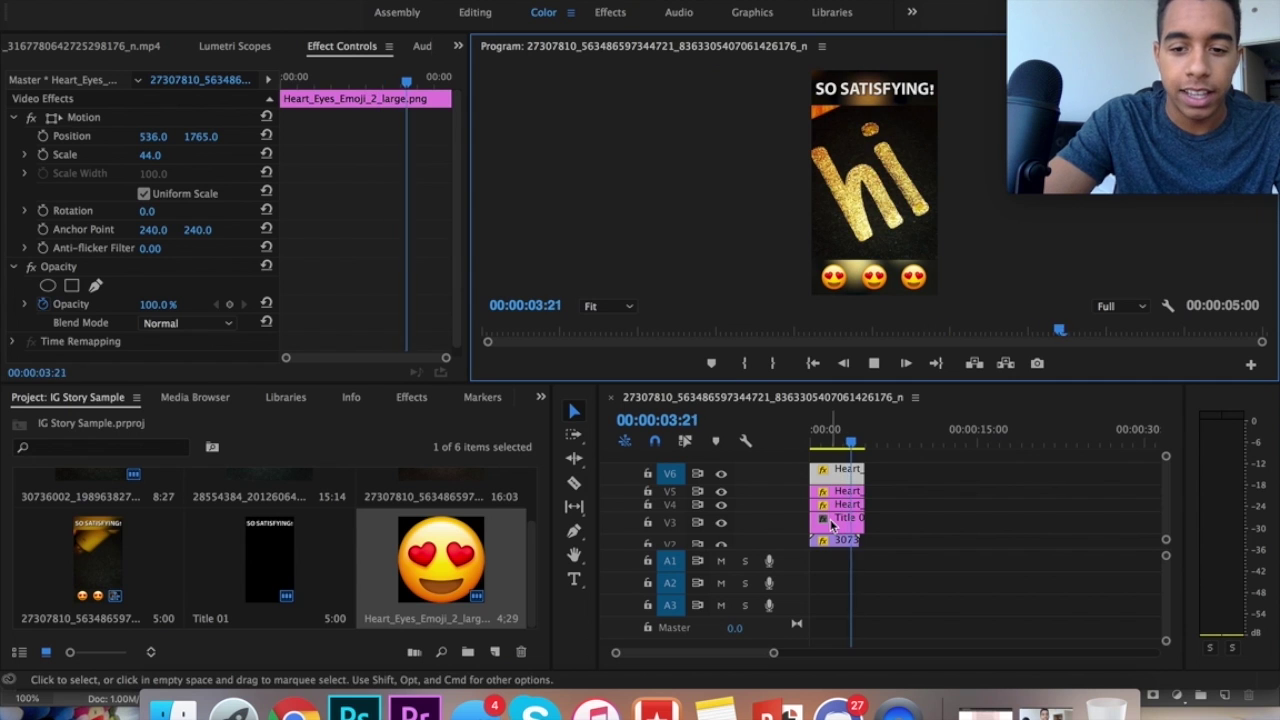
{"action": "key", "text": "space"}
Step: Add the 15:14 long clip starting with 28554384 to track V2, directly after the first clip
{"action": "scroll", "coordinate": [869, 502], "scroll_direction": "up", "scroll_amount": 3}
{"action": "scroll", "coordinate": [950, 521], "scroll_direction": "down", "scroll_amount": 4}
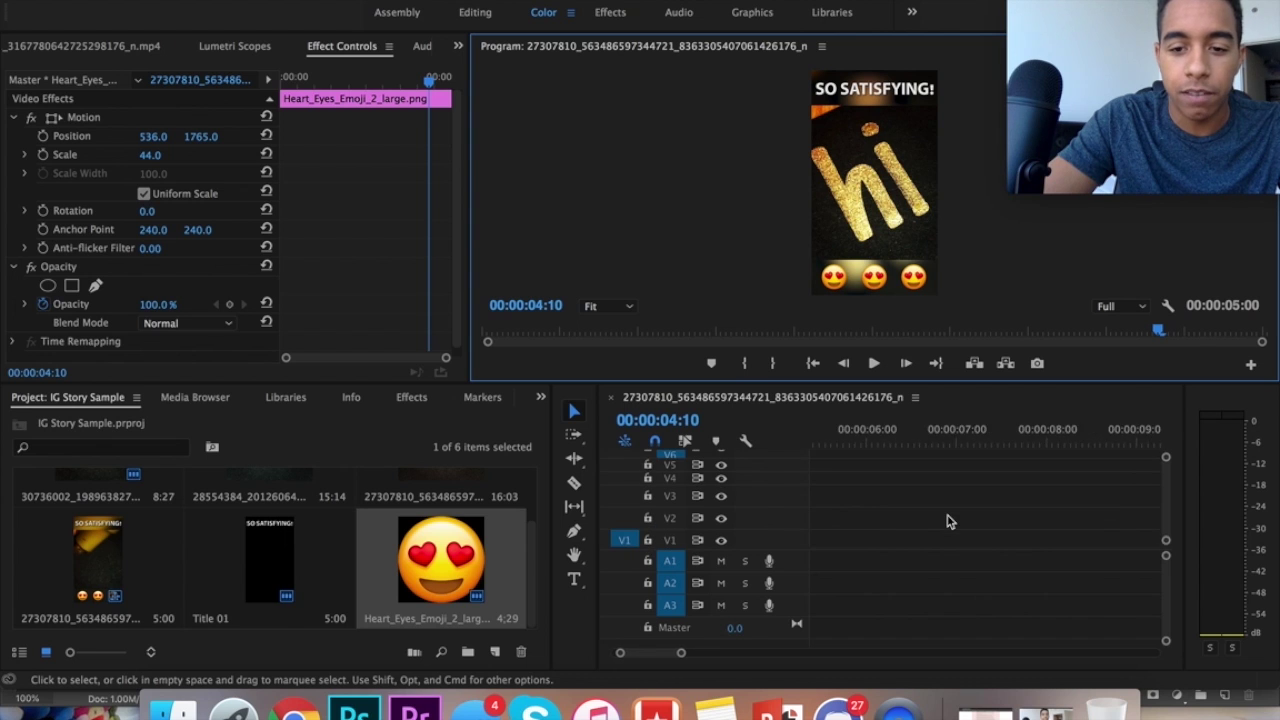
{"action": "scroll", "coordinate": [947, 514], "scroll_direction": "down", "scroll_amount": 1}
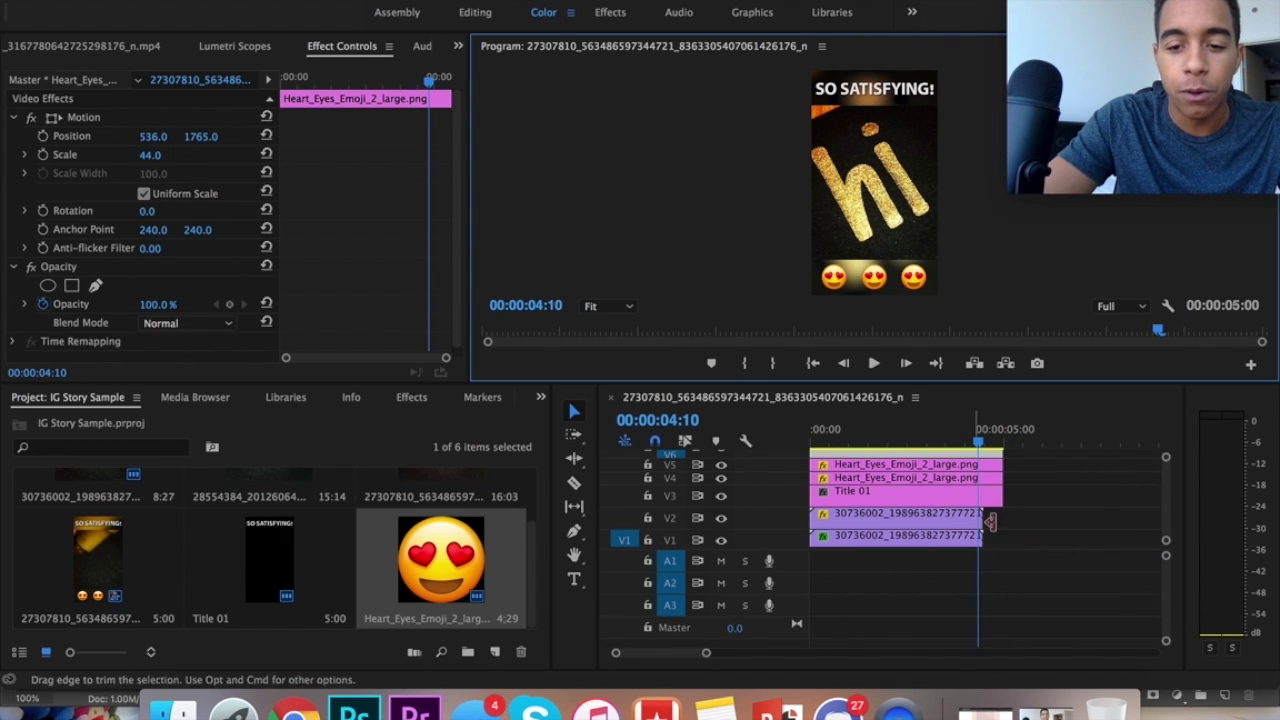
{"action": "scroll", "coordinate": [950, 518], "scroll_direction": "down", "scroll_amount": 2}
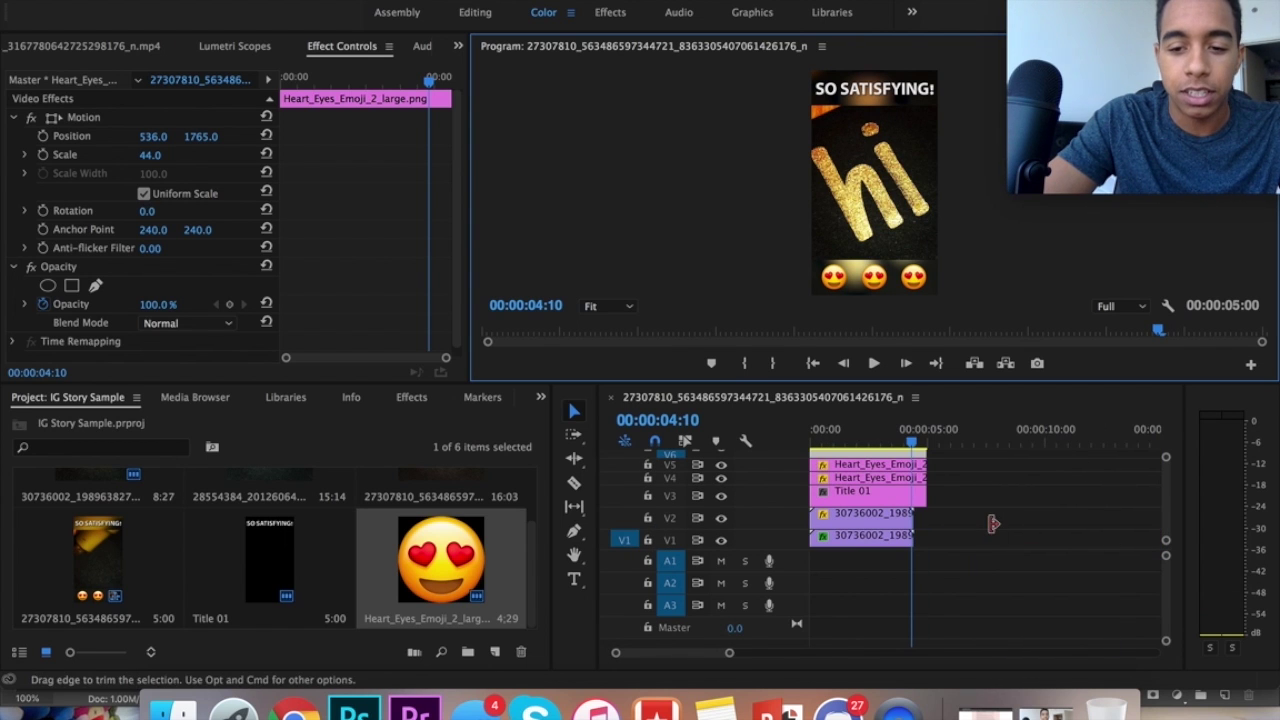
{"action": "left_click", "coordinate": [917, 439]}
{"action": "scroll", "coordinate": [310, 621], "scroll_direction": "up", "scroll_amount": 2}
{"action": "left_click_drag", "start_coordinate": [268, 525], "coordinate": [920, 522]}
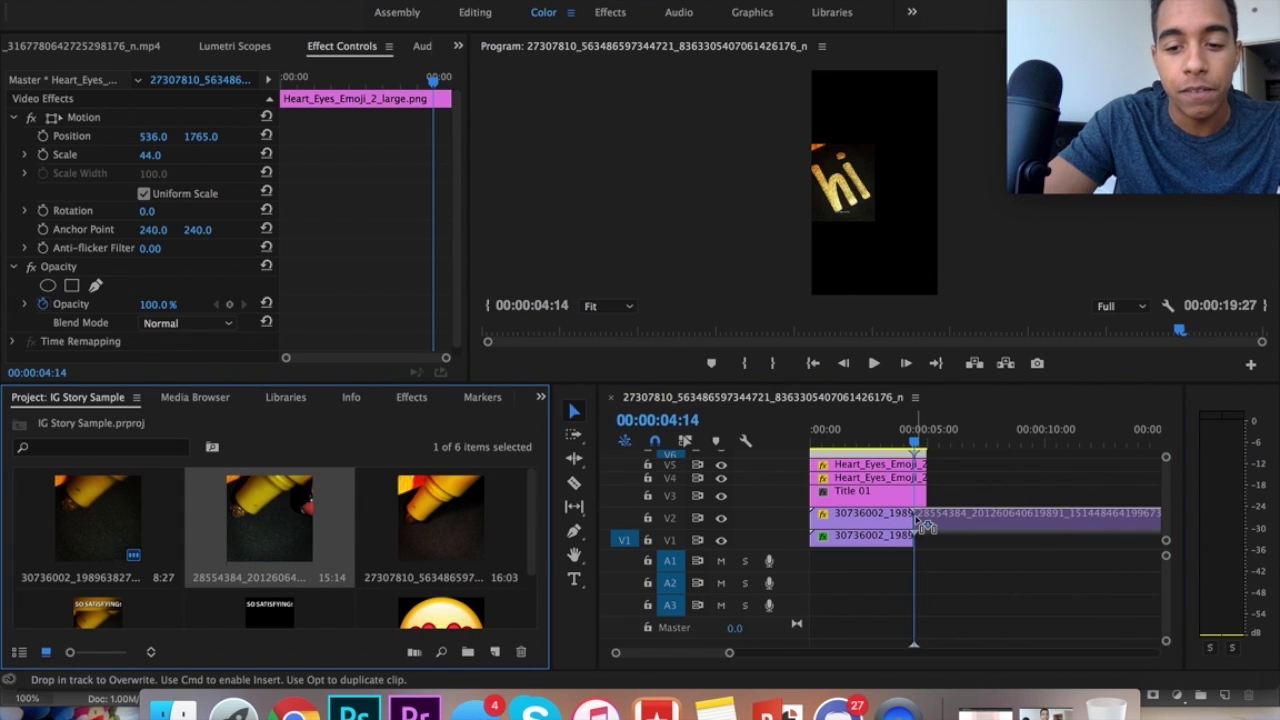
{"action": "scroll", "coordinate": [917, 521], "scroll_direction": "down", "scroll_amount": 2}
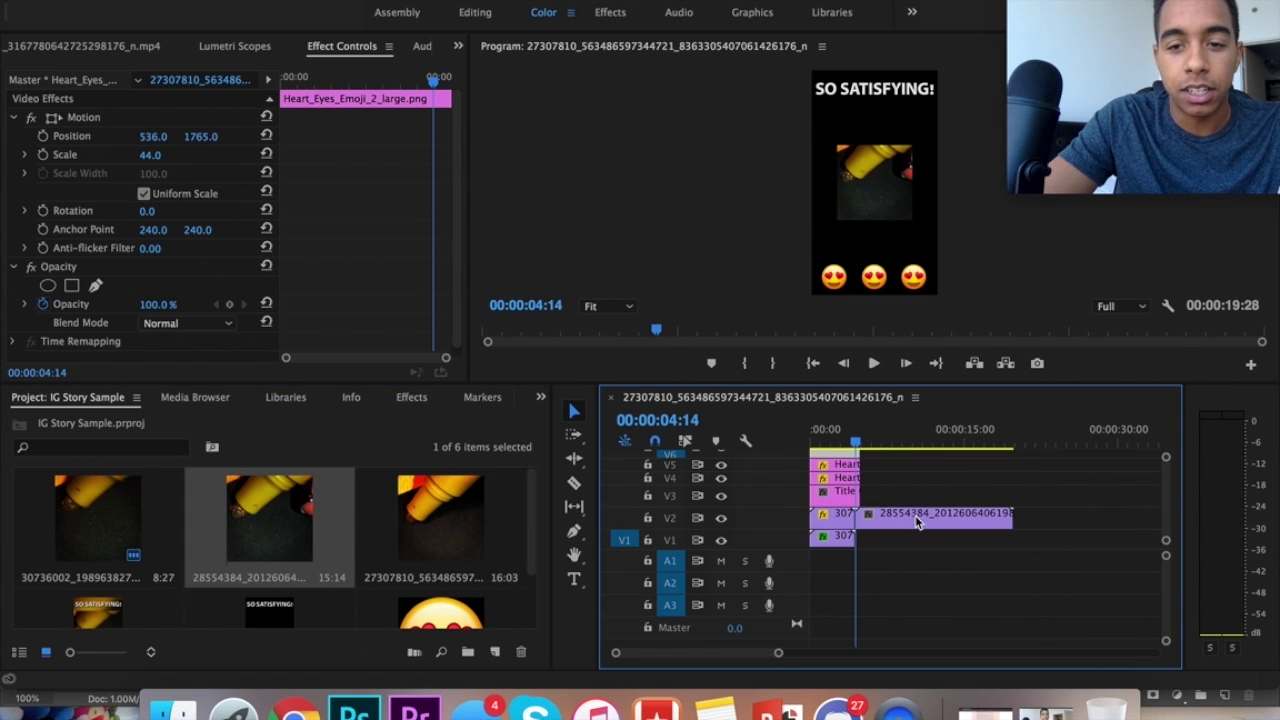
Step: Paste the attributes of the first V2 clip onto the new clip beside it, giving it a scale of 206
{"action": "left_click", "coordinate": [832, 516]}
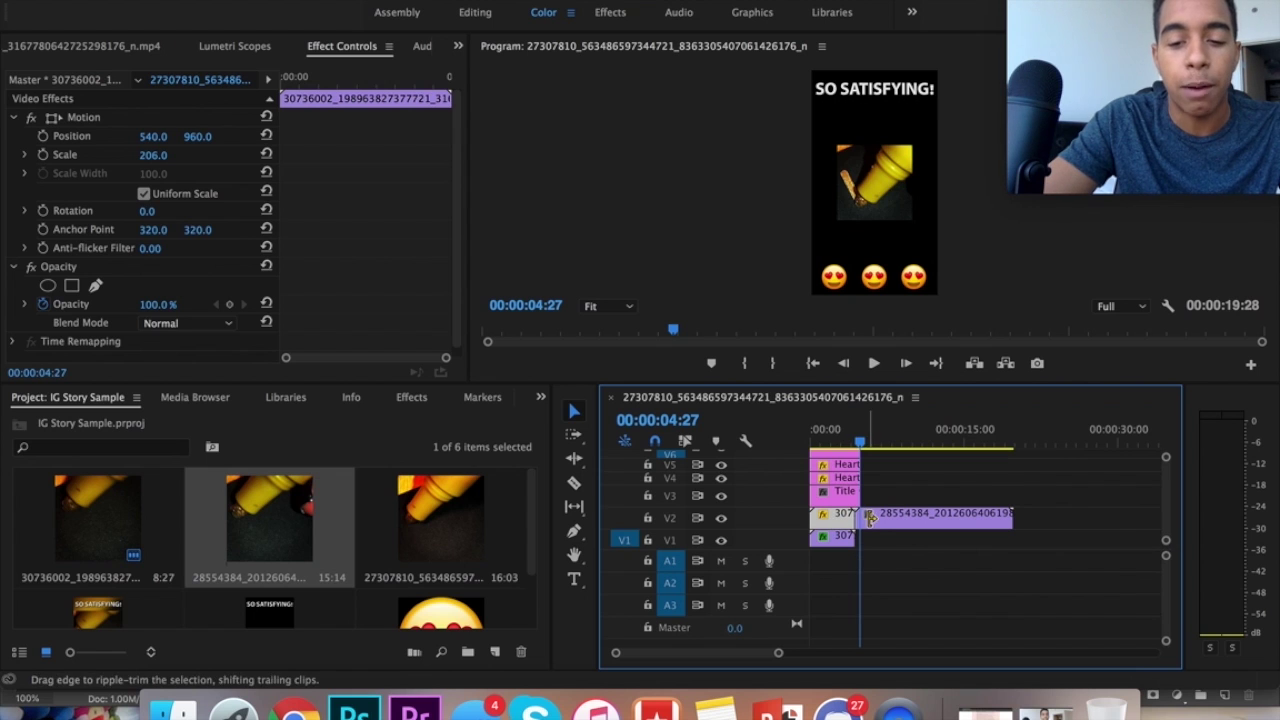
{"action": "right_click", "coordinate": [876, 529]}
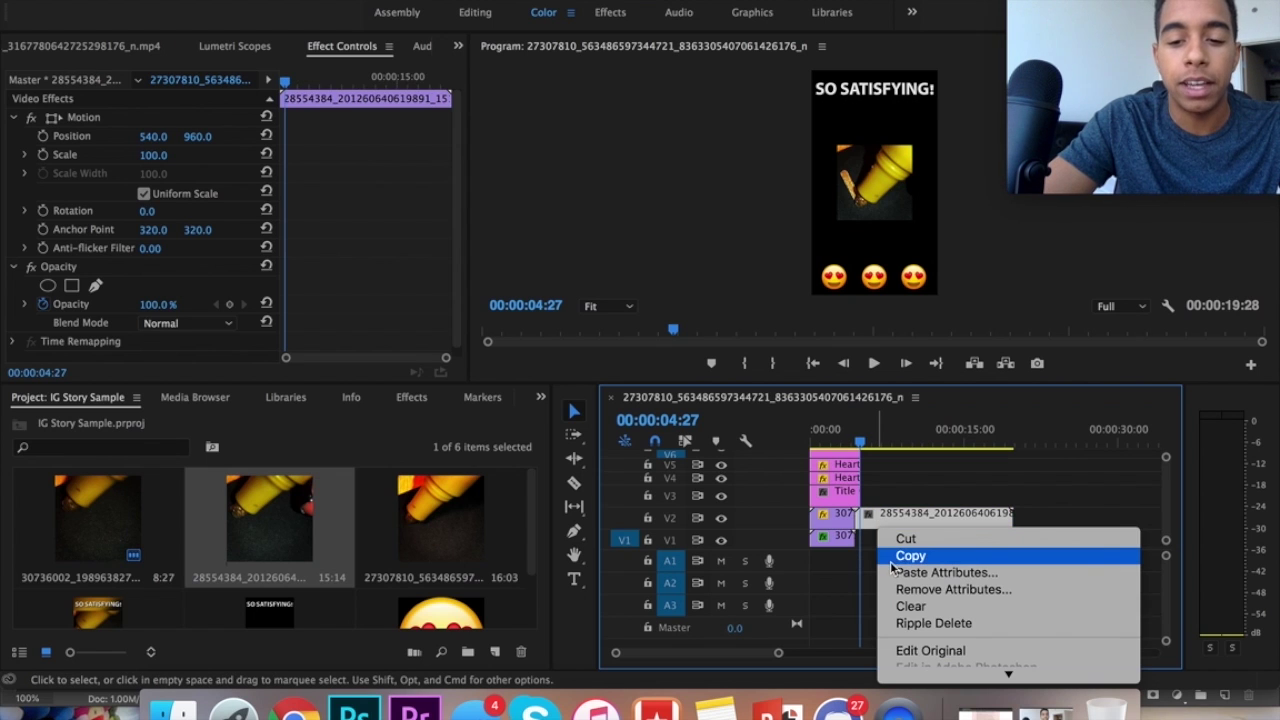
{"action": "left_click", "coordinate": [895, 572]}
{"action": "key", "text": "Return"}
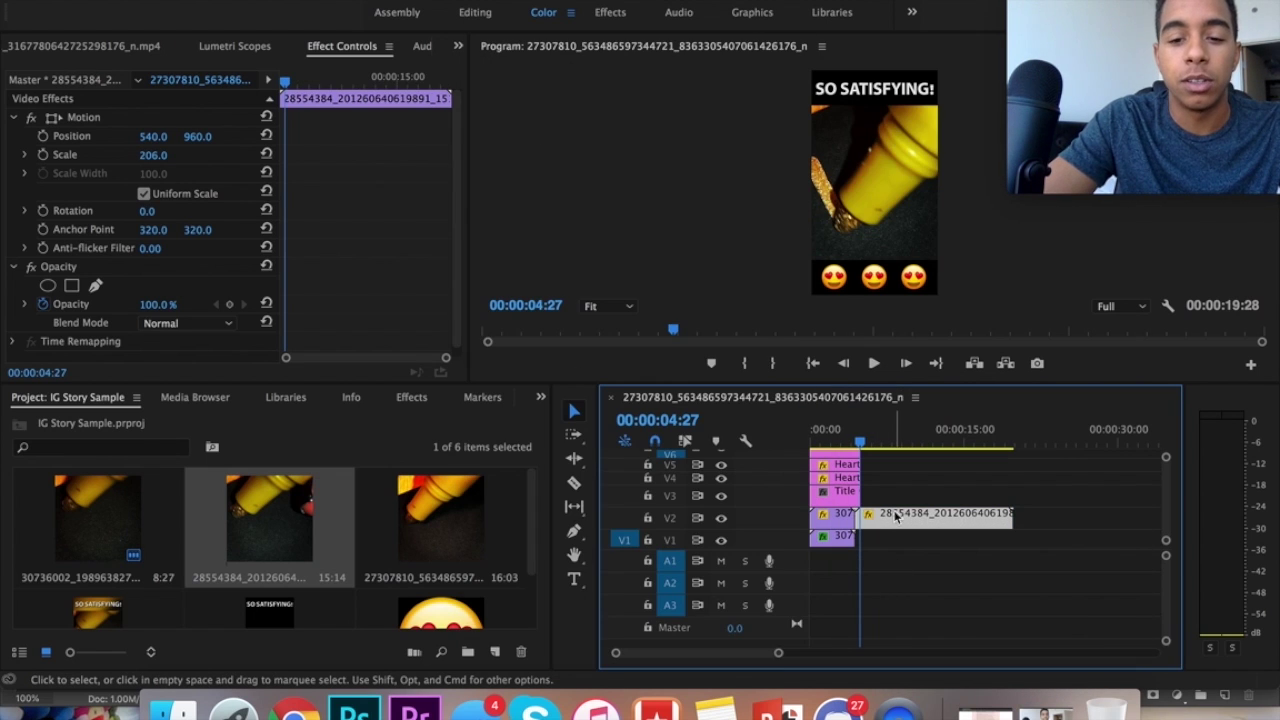
Step: Target track V1 and try to extend the background by pasting a copy of the first clip's blurred layer after it
{"action": "left_click", "coordinate": [838, 542]}
{"action": "key", "text": "Up"}
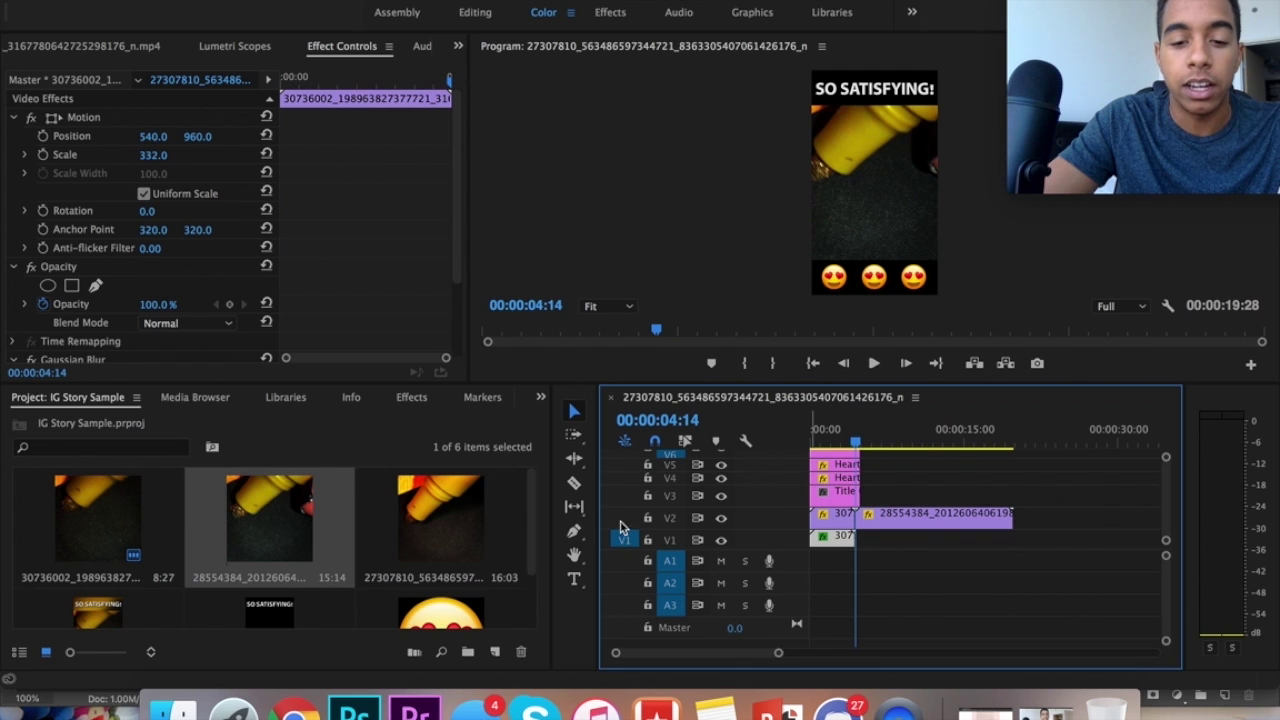
{"action": "left_click", "coordinate": [670, 546]}
{"action": "key", "text": "super+v"}
Step: Place a duplicate of the second V2 clip on track V1, starting at 00:00:04:14 directly beneath the original
{"action": "left_click_drag", "start_coordinate": [863, 439], "coordinate": [854, 440]}
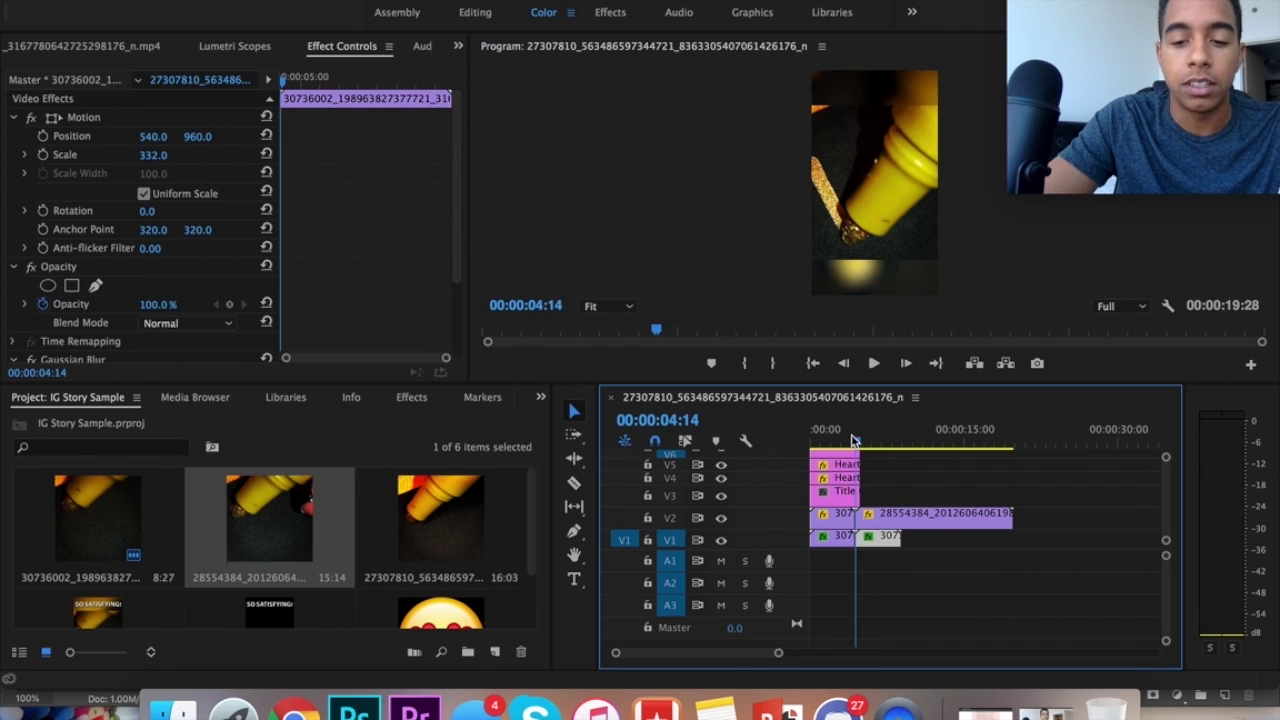
{"action": "left_click", "coordinate": [886, 545]}
{"action": "left_click", "coordinate": [880, 514]}
{"action": "key", "text": "super+c"}
{"action": "key", "text": "super+v"}
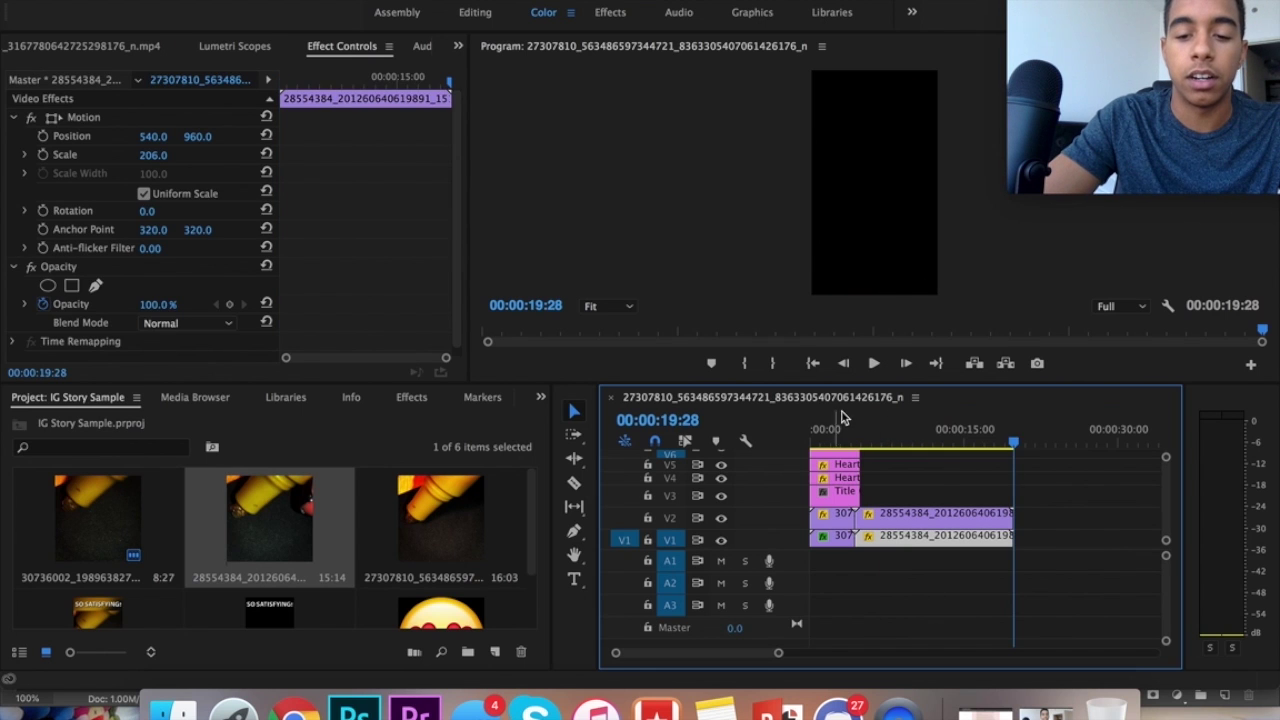
Step: Paste the Motion and Gaussian Blur attributes of the first V1 clip onto the second clip's copy on V1
{"action": "left_click", "coordinate": [855, 440]}
{"action": "left_click", "coordinate": [832, 536]}
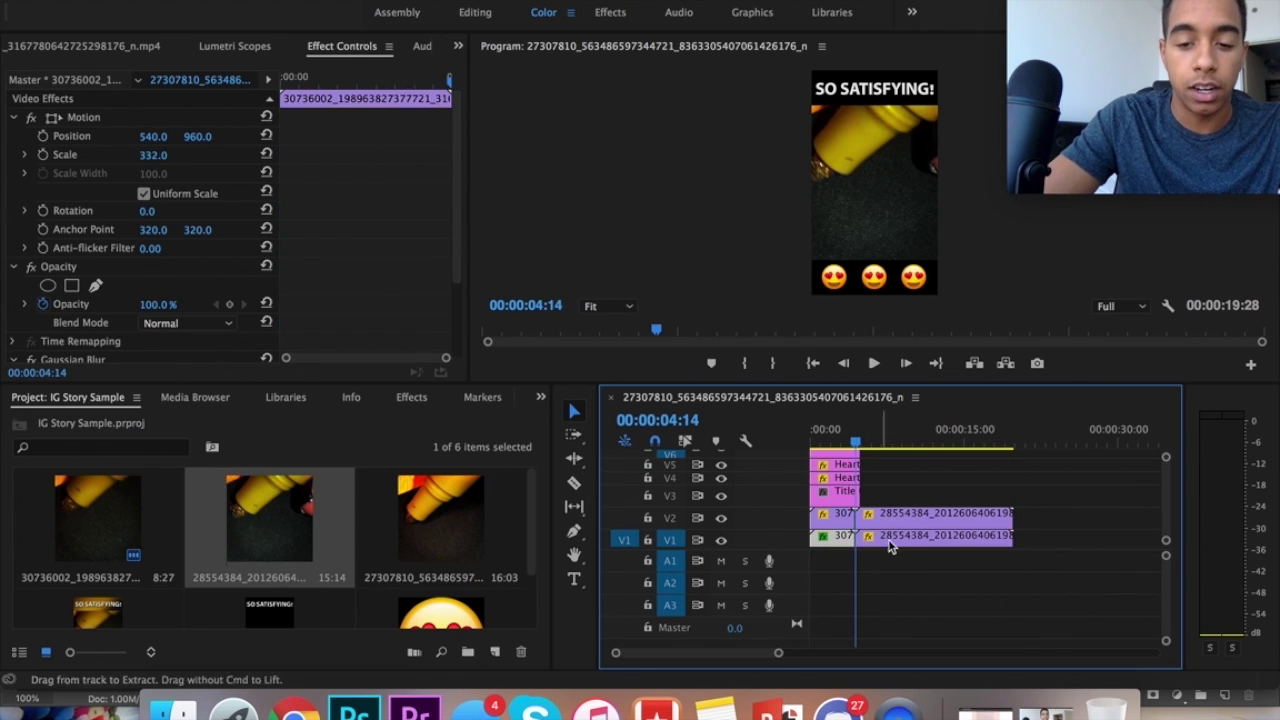
{"action": "right_click", "coordinate": [893, 547]}
{"action": "left_click", "coordinate": [955, 593]}
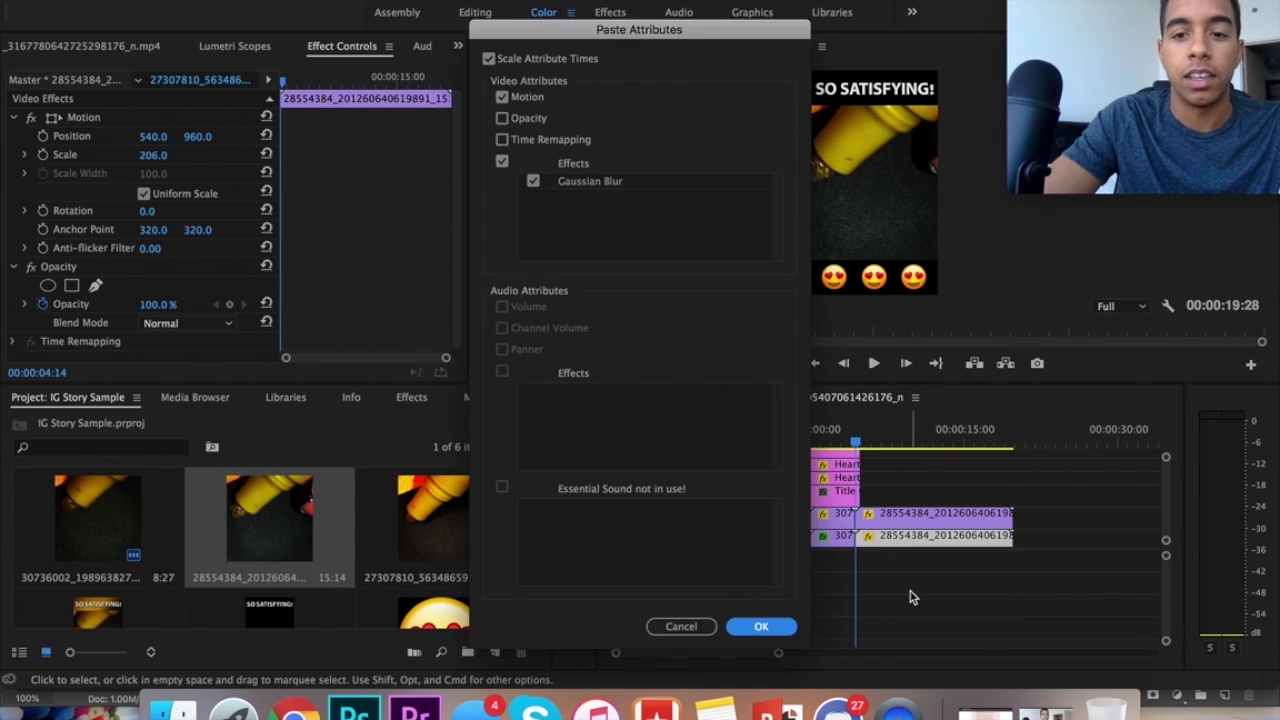
{"action": "key", "text": "Return"}
Step: Speed up both stacked copies of the second clip together by changing their speed and duration
{"action": "left_click", "coordinate": [976, 515], "text": "shift"}
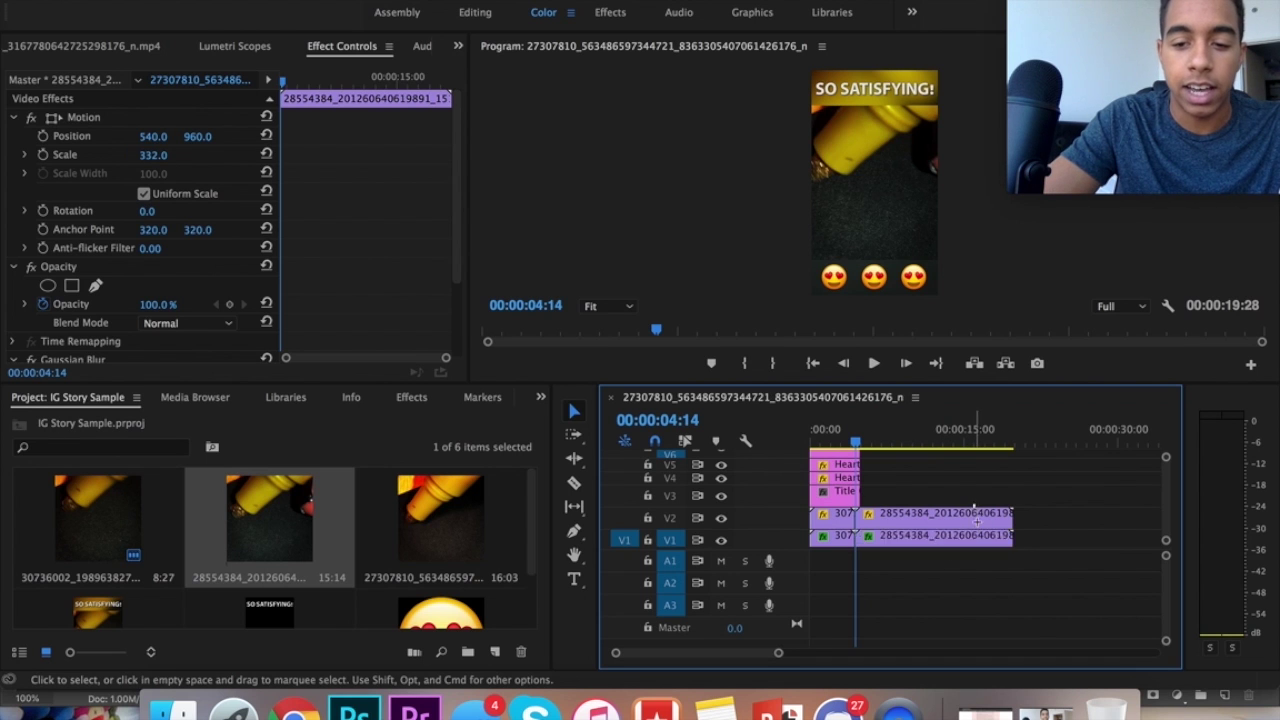
{"action": "right_click", "coordinate": [973, 517]}
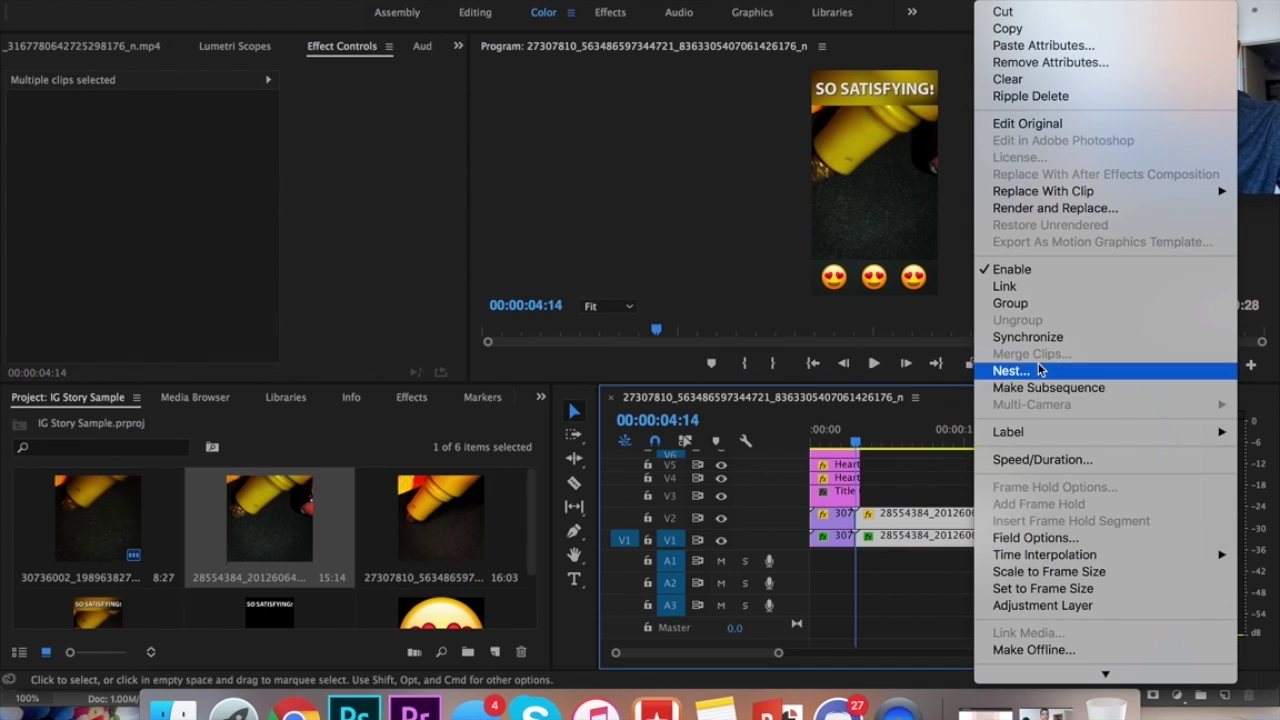
{"action": "left_click", "coordinate": [1035, 460]}
{"action": "key", "text": "Return"}
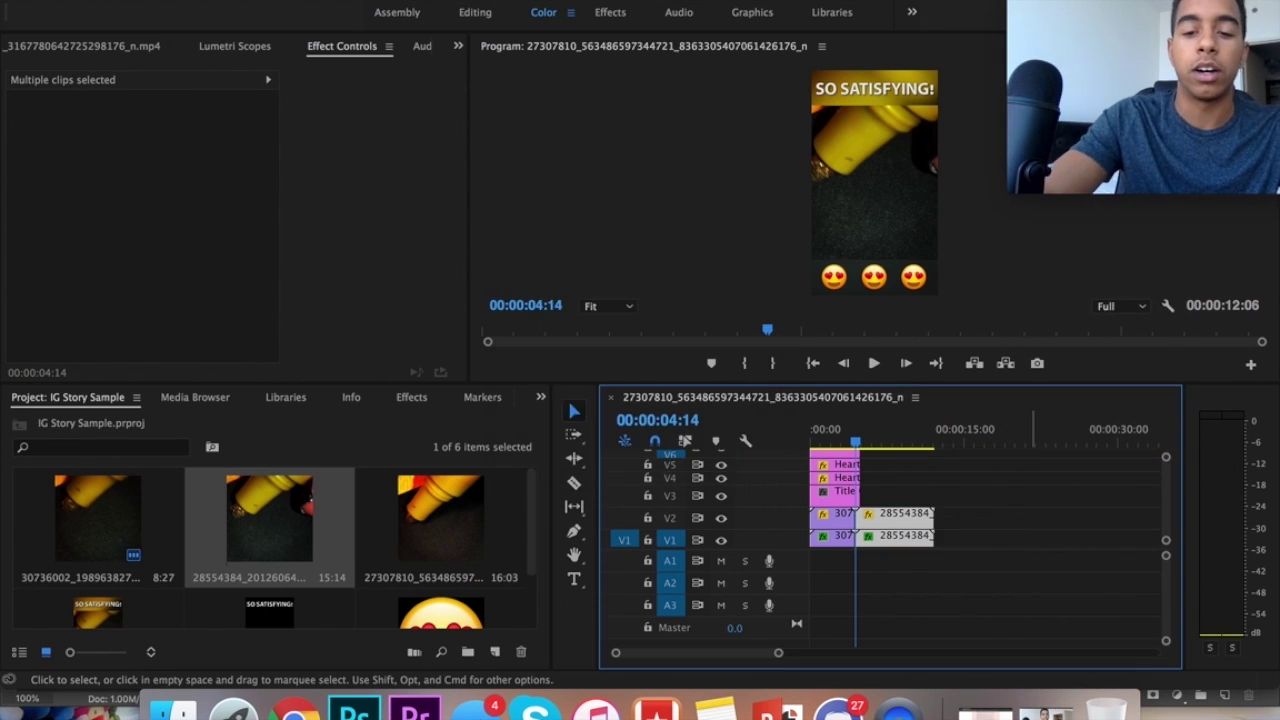
Step: Extend the title and all three emoji clips to the end of the second clip and play the result
{"action": "key", "text": "space"}
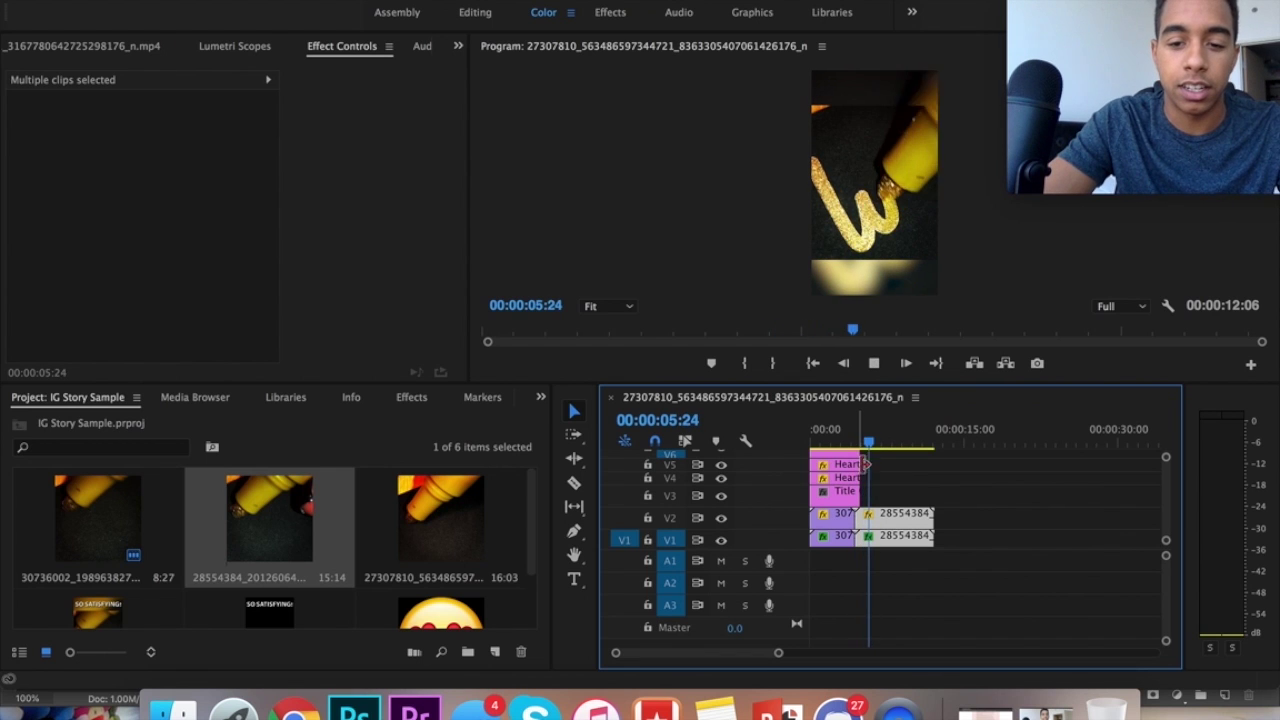
{"action": "key", "text": "space"}
{"action": "key", "text": "minus"}
{"action": "scroll", "coordinate": [850, 476], "scroll_direction": "up", "scroll_amount": 2}
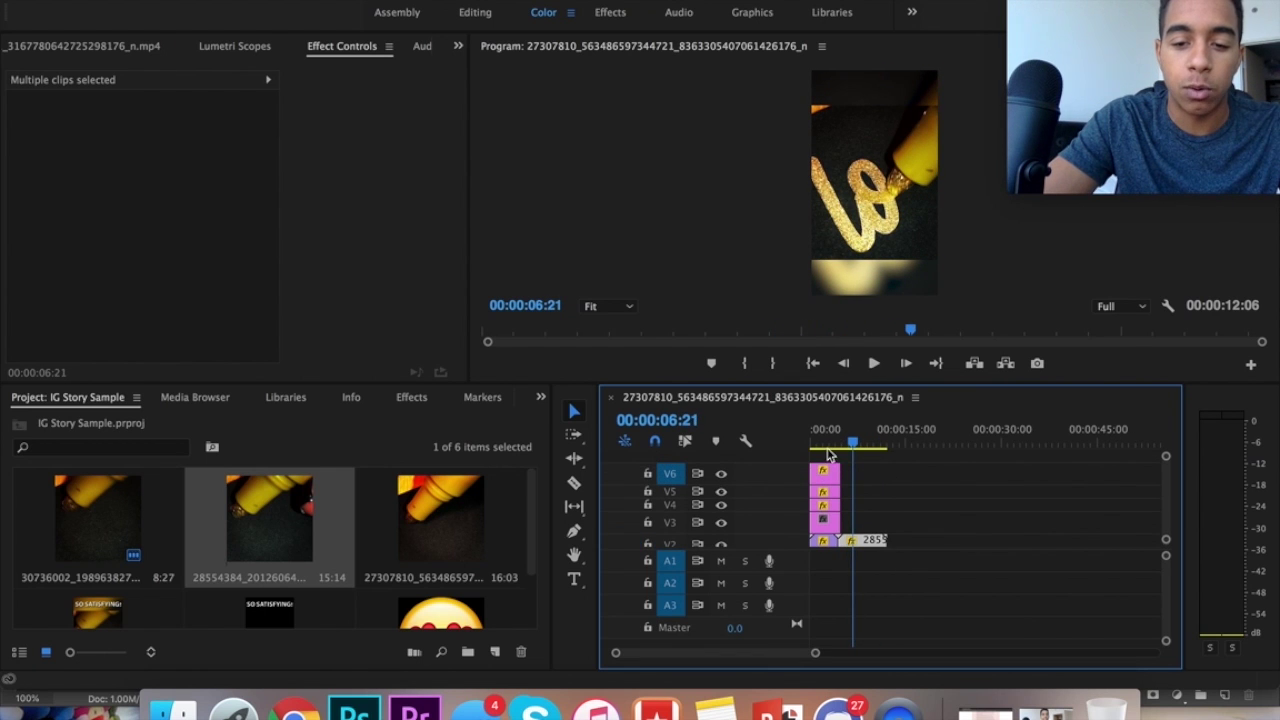
{"action": "left_click_drag", "start_coordinate": [869, 522], "coordinate": [884, 479]}
{"action": "key", "text": "space"}
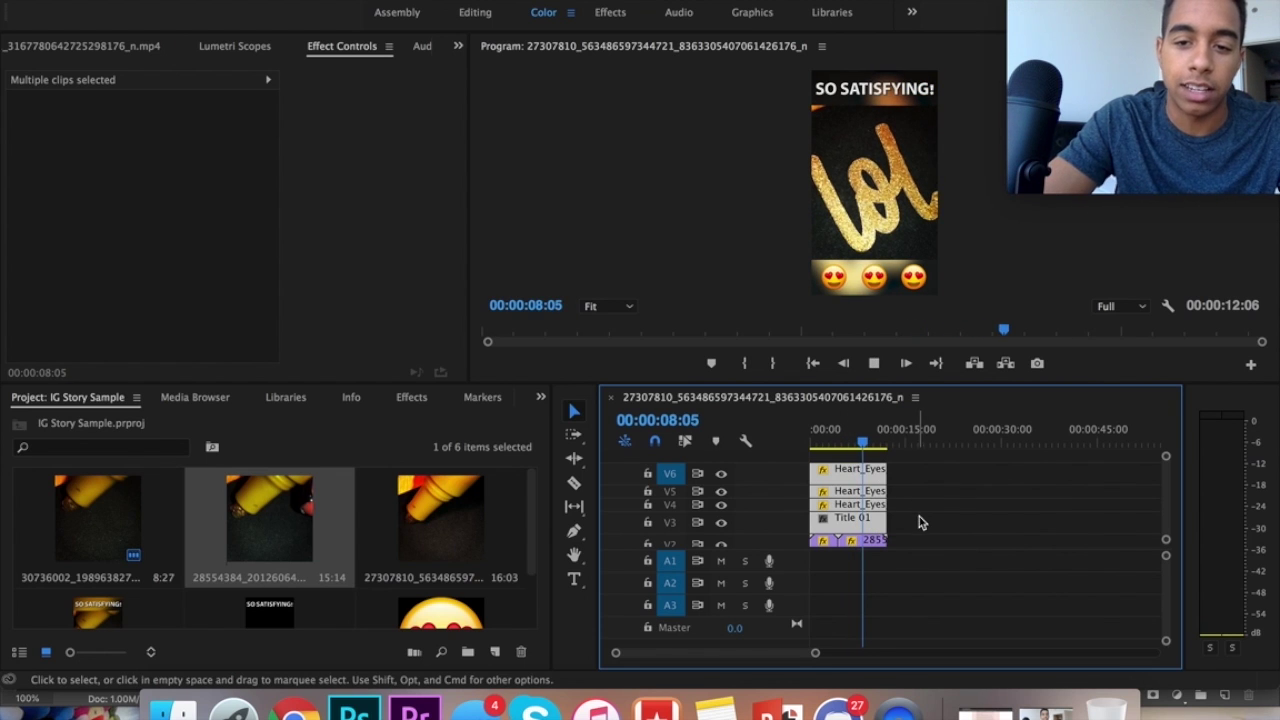
Step: Shift the second clip's V2 layer to a horizontal position of about 585
{"action": "scroll", "coordinate": [905, 520], "scroll_direction": "down", "scroll_amount": 2}
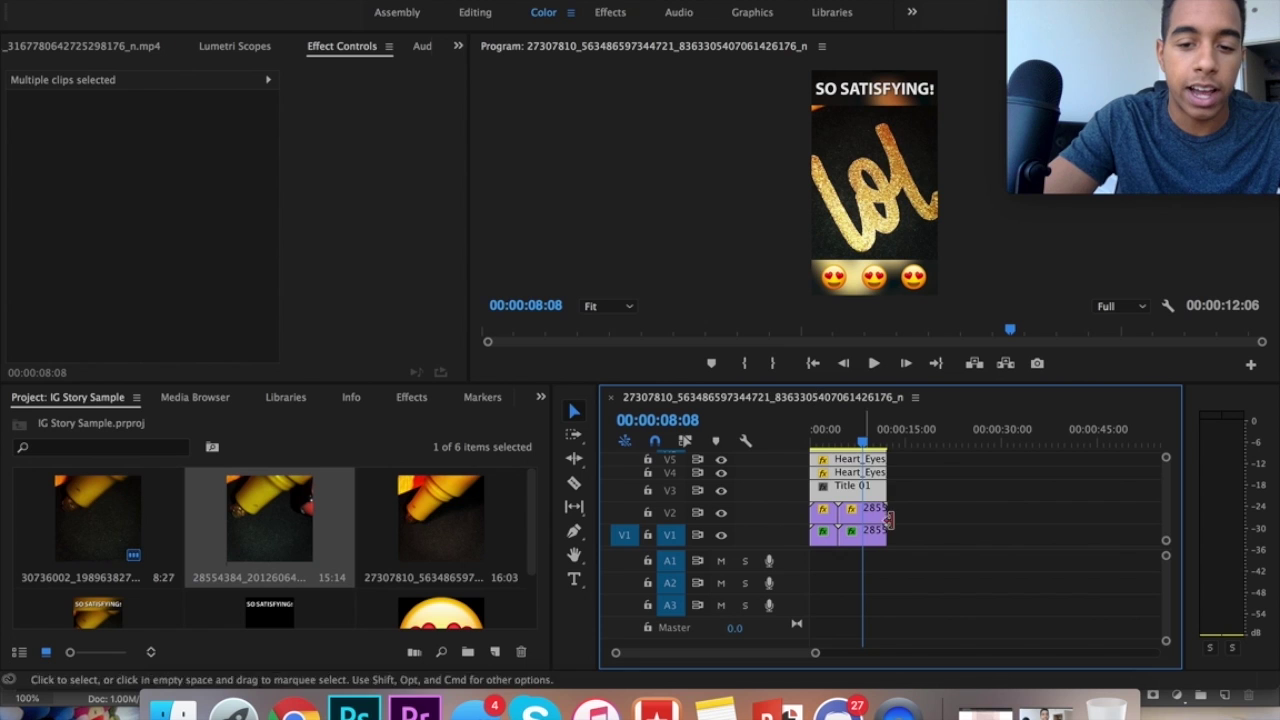
{"action": "left_click", "coordinate": [850, 508]}
{"action": "left_click_drag", "start_coordinate": [157, 135], "coordinate": [161, 139]}
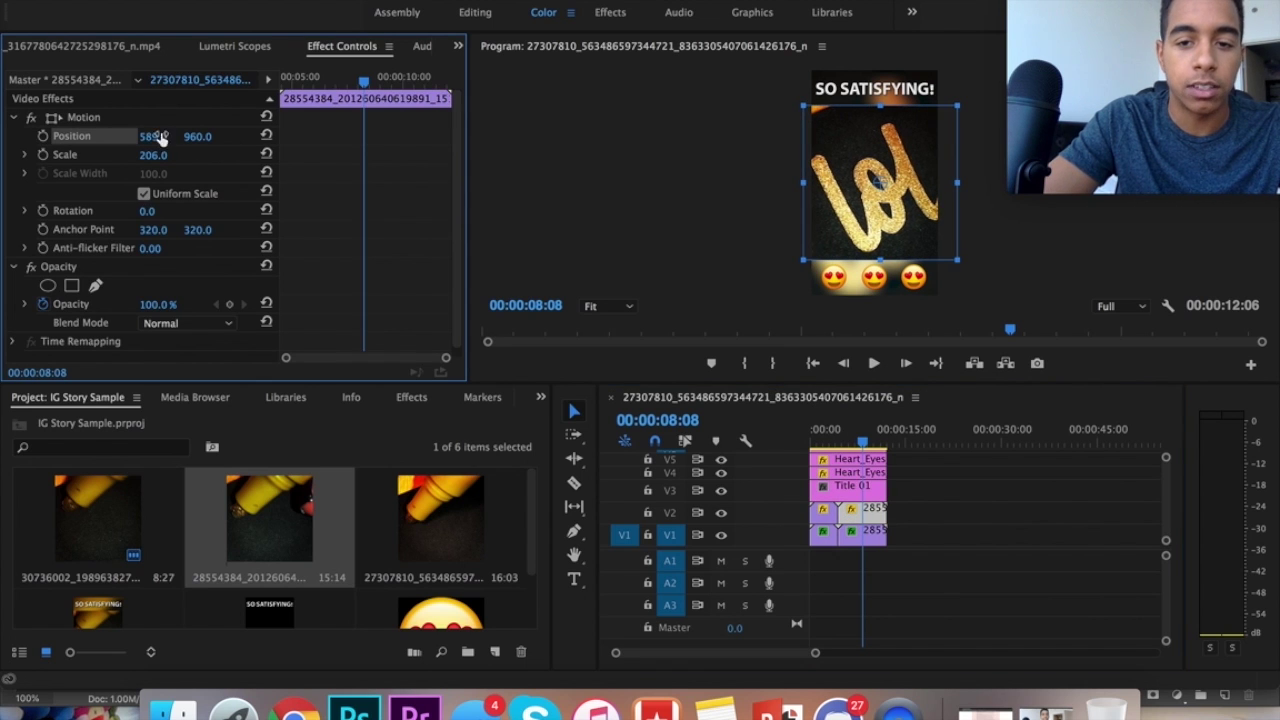
Step: Play the story from the start in the enlarged program monitor to check both clips, and restore the layout
{"action": "left_click", "coordinate": [815, 364]}
{"action": "left_click", "coordinate": [908, 475]}
{"action": "left_click", "coordinate": [811, 363]}
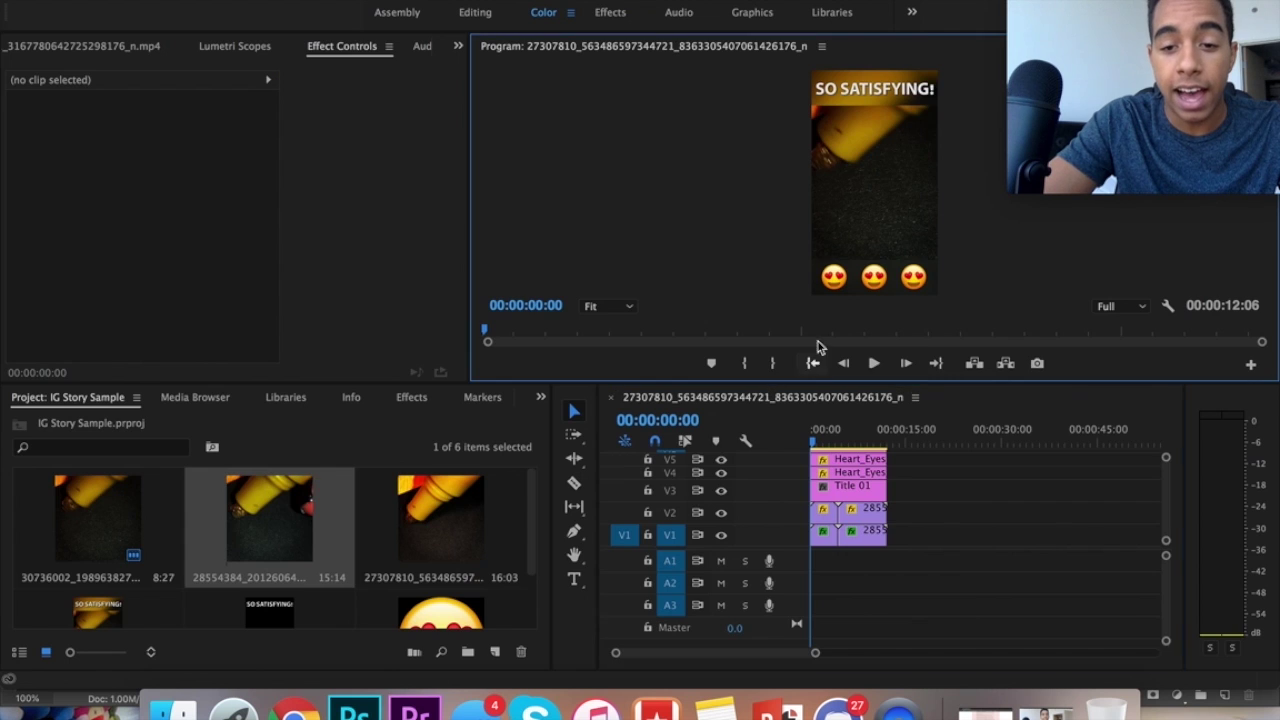
{"action": "key", "text": "grave"}
{"action": "key", "text": "space"}
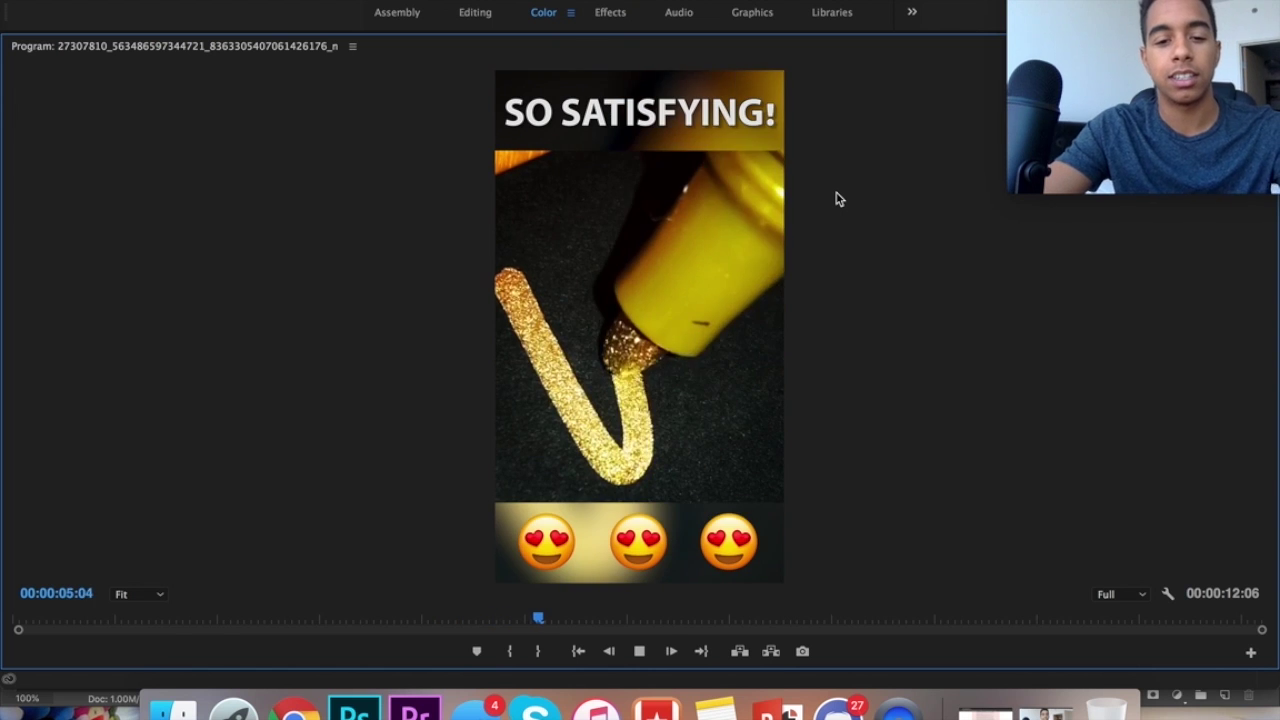
{"action": "key", "text": "grave"}
{"action": "key", "text": "space"}
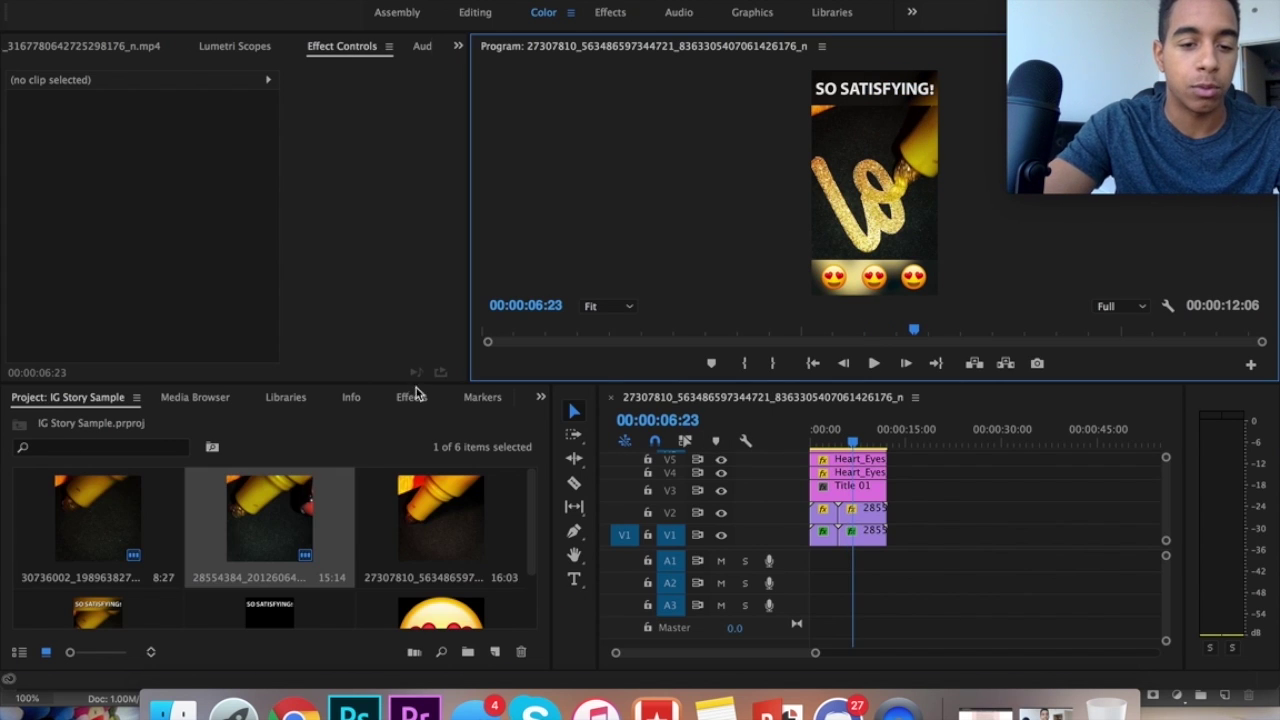
Step: Search the effects for "ross" and apply a Cross Dissolve at the cut between the two clips on V2
{"action": "left_click", "coordinate": [411, 397]}
{"action": "left_click", "coordinate": [141, 424]}
{"action": "type", "text": "ross"}
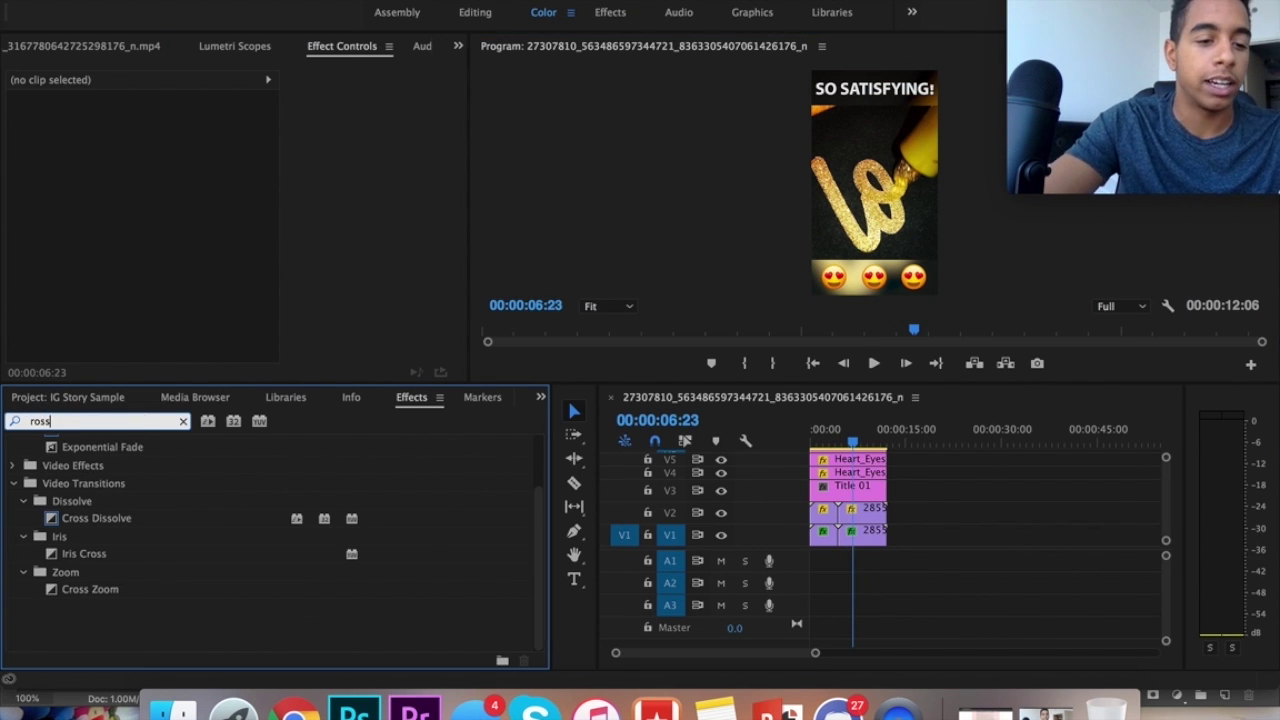
{"action": "left_click_drag", "start_coordinate": [138, 526], "coordinate": [265, 529]}
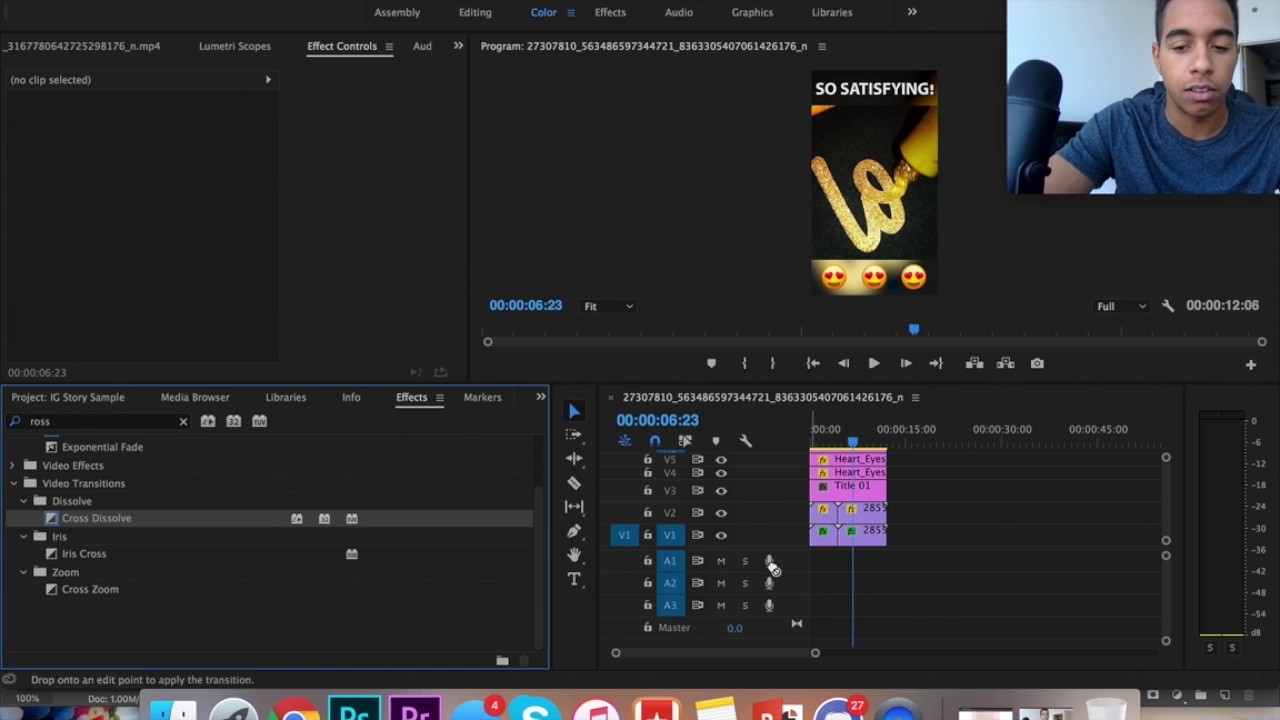
{"action": "left_click_drag", "start_coordinate": [838, 510], "coordinate": [838, 510]}
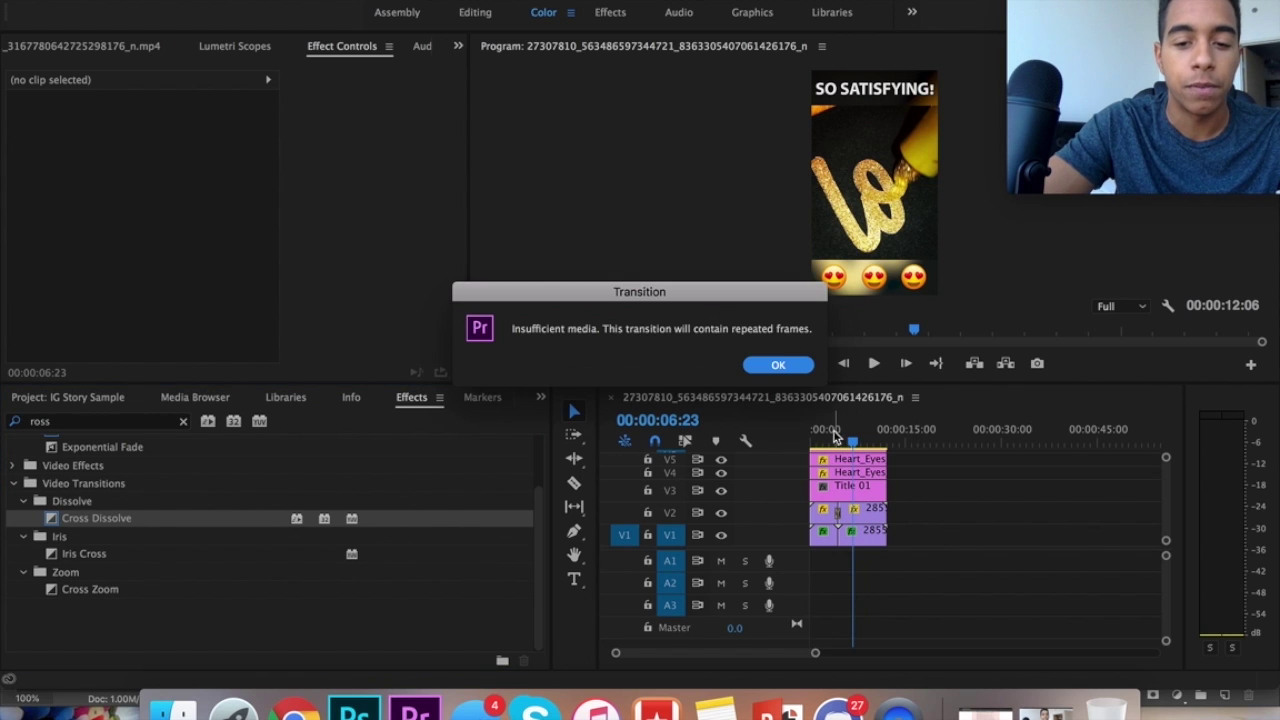
{"action": "key", "text": "Return"}
Step: Play the sequence from the start to check the dissolve between the two clips
{"action": "left_click_drag", "start_coordinate": [822, 432], "coordinate": [828, 432]}
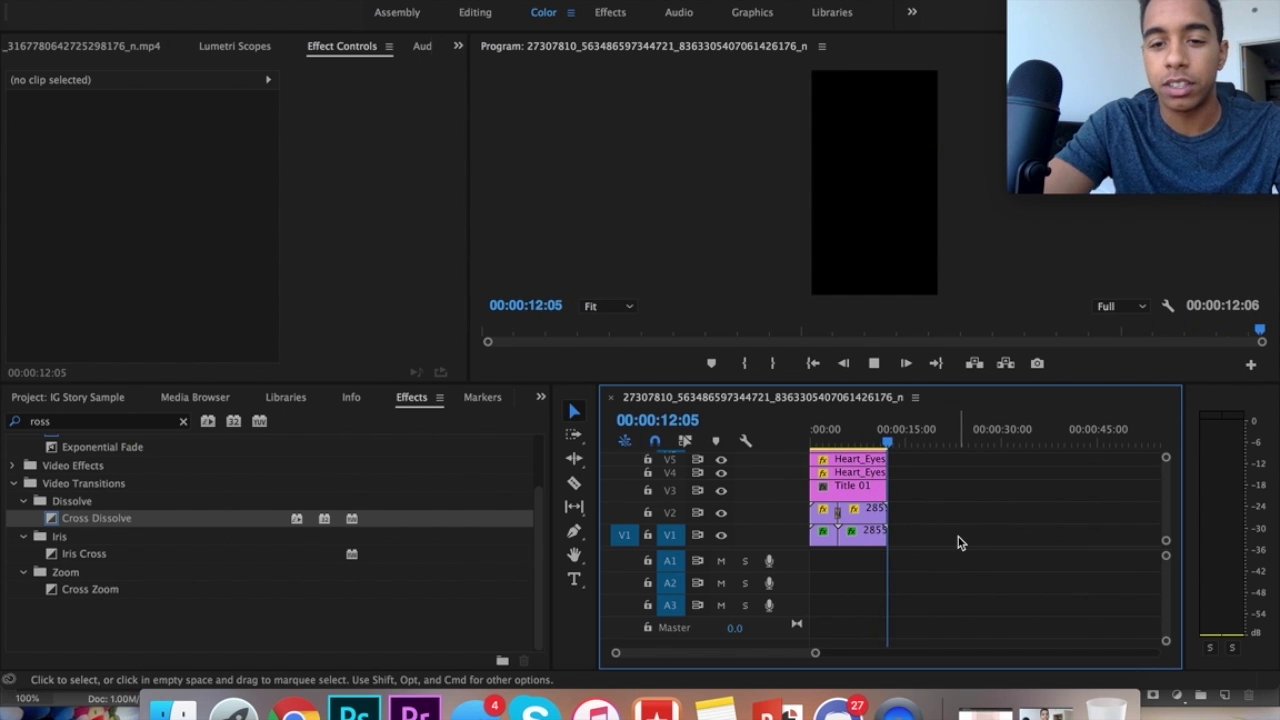
{"action": "left_click", "coordinate": [866, 441]}
{"action": "left_click_drag", "start_coordinate": [868, 445], "coordinate": [786, 443]}
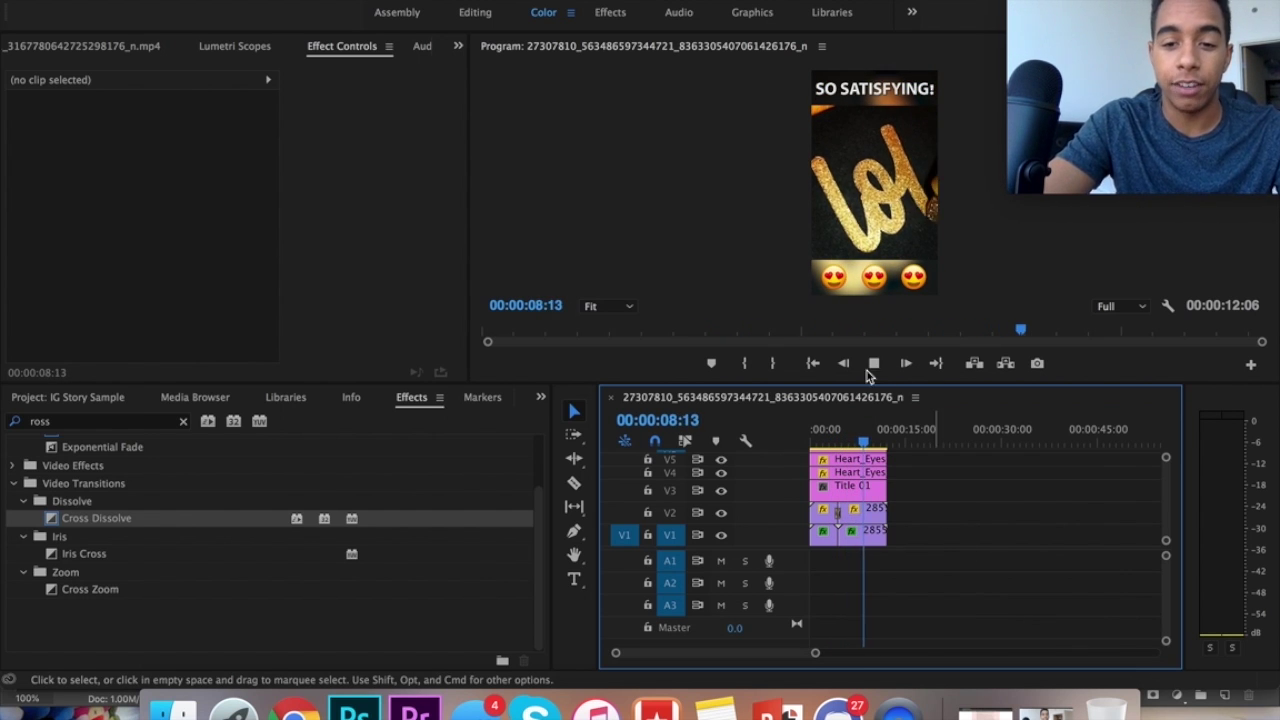
Step: Save the project and play the whole story from the beginning in the enlarged program monitor, restoring the layout at the end
{"action": "left_click", "coordinate": [815, 365]}
{"action": "key", "text": "super+s"}
{"action": "key", "text": "grave"}
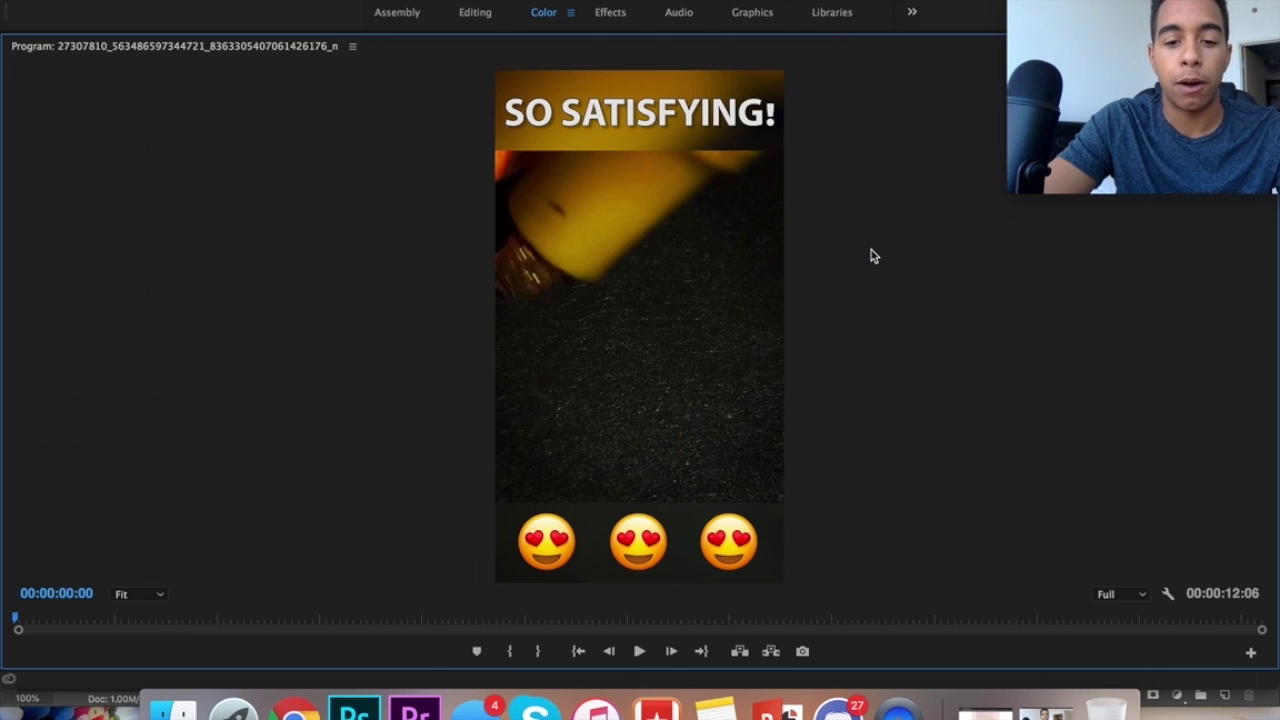
{"action": "key", "text": "space"}
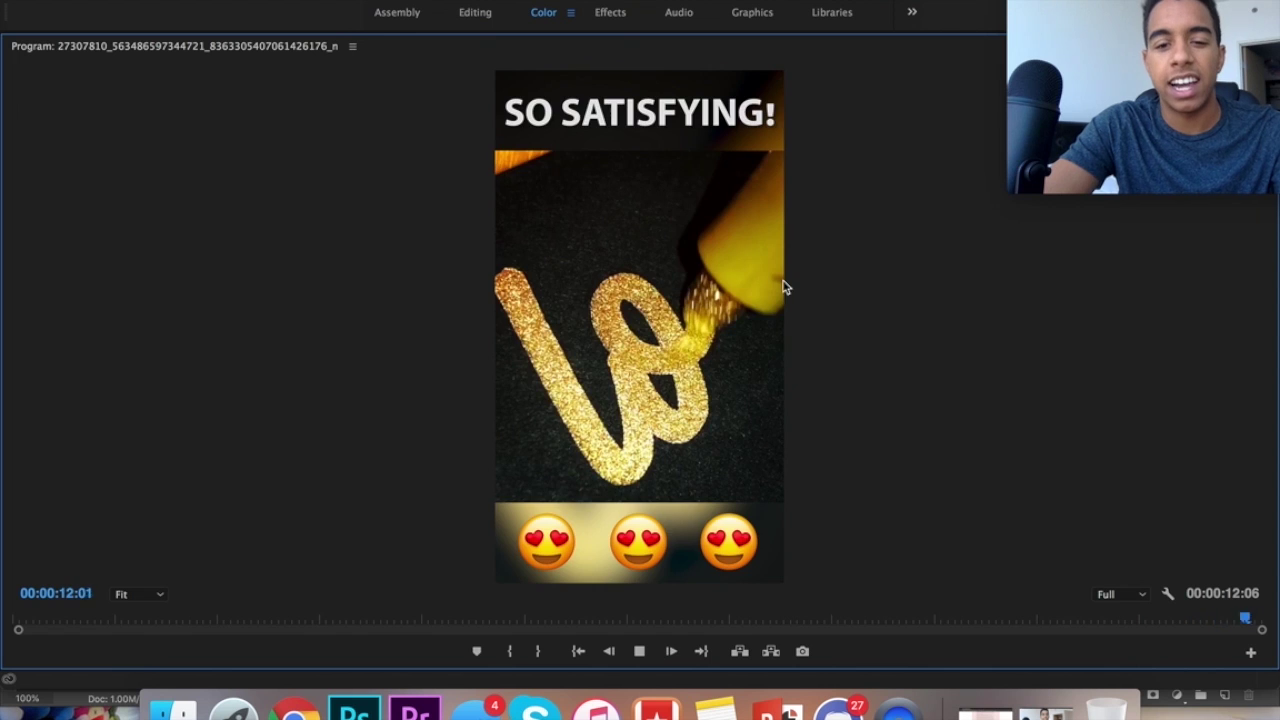
{"action": "key", "text": "grave"}
{"action": "left_click", "coordinate": [926, 534]}
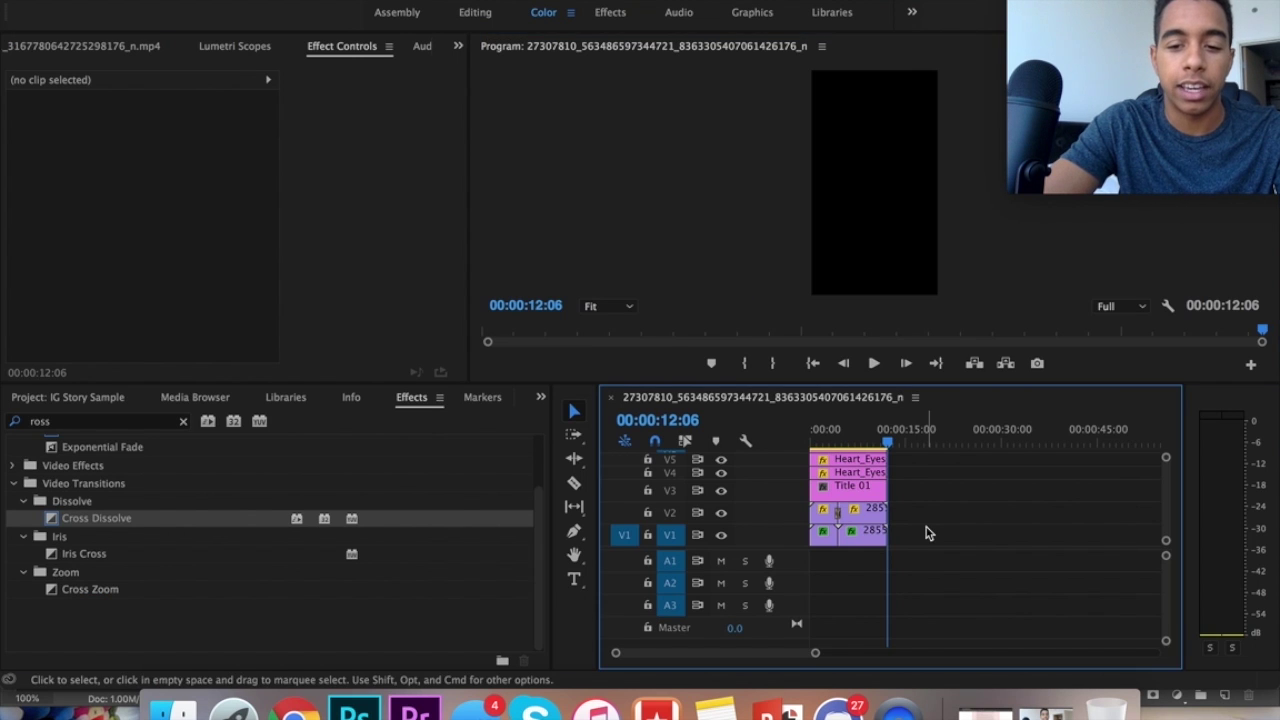
Step: Switch to Facebook Ads Manager and review the ad set's conversion and audience settings down to the placements
{"action": "mouse_move", "coordinate": [1081, 63]}
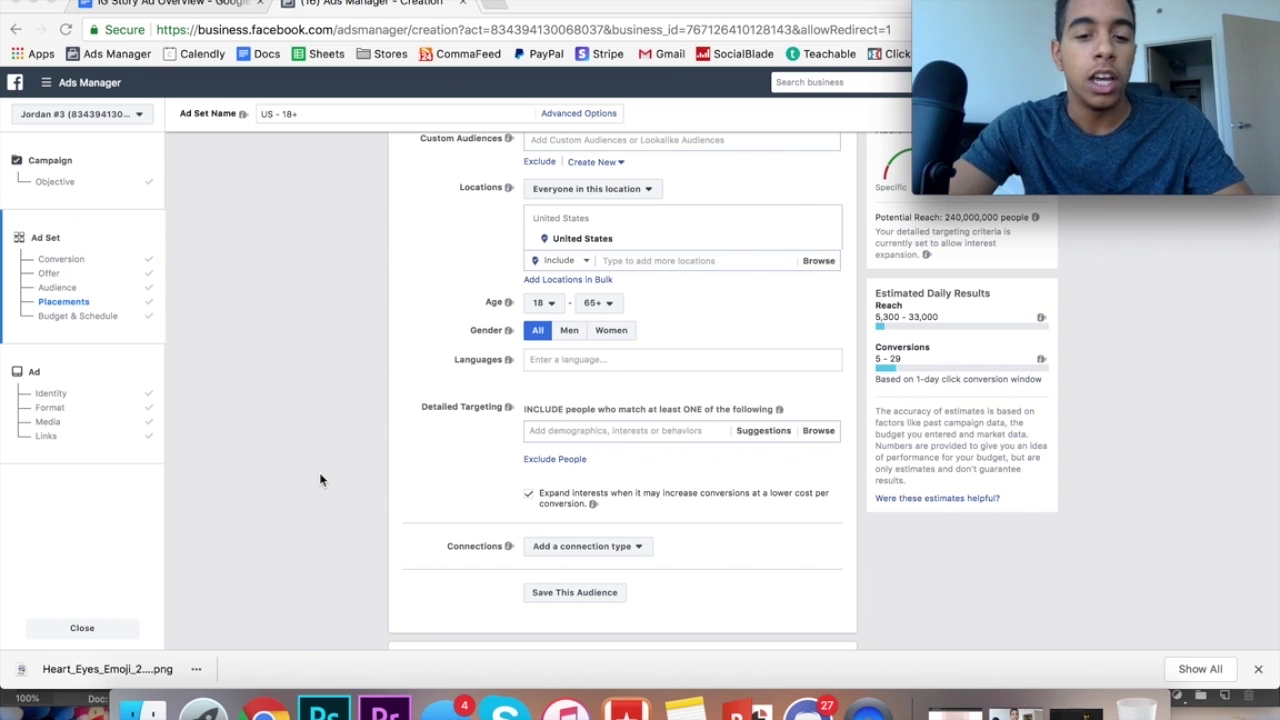
{"action": "scroll", "coordinate": [320, 480], "scroll_direction": "down", "scroll_amount": 3}
{"action": "scroll", "coordinate": [320, 480], "scroll_direction": "up", "scroll_amount": 10}
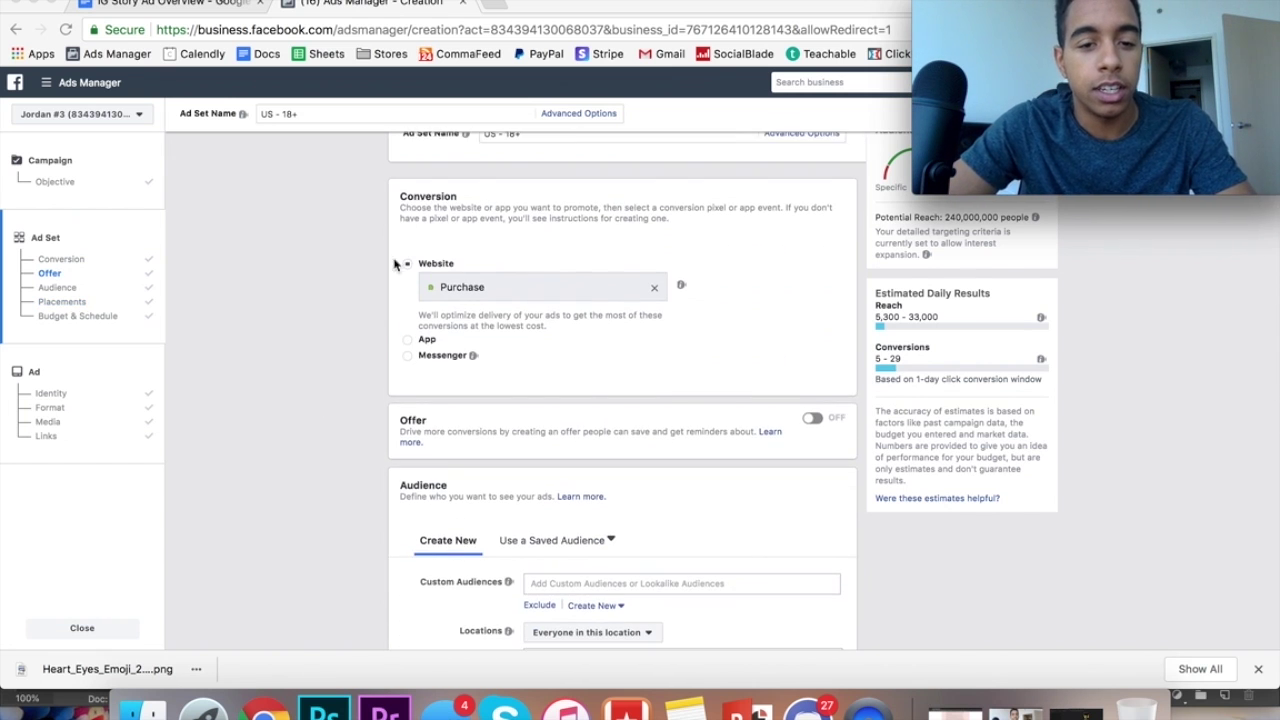
{"action": "scroll", "coordinate": [451, 337], "scroll_direction": "down", "scroll_amount": 3}
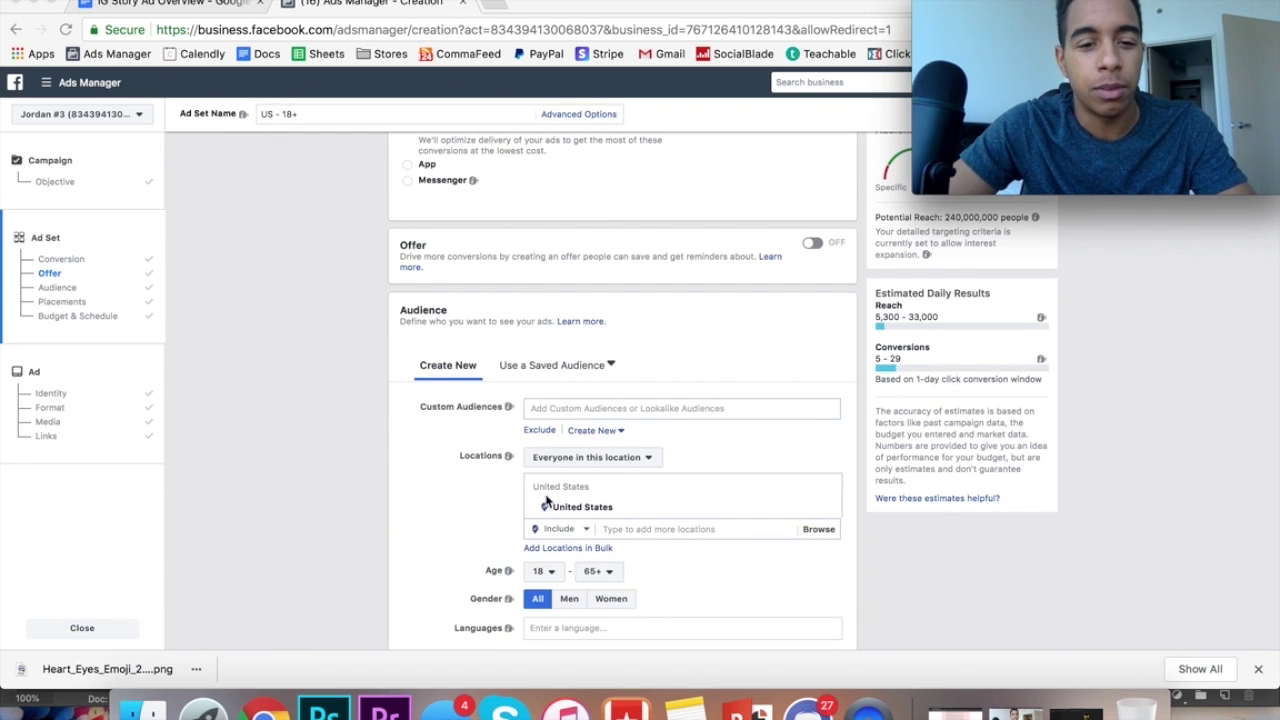
{"action": "scroll", "coordinate": [500, 509], "scroll_direction": "down", "scroll_amount": 5}
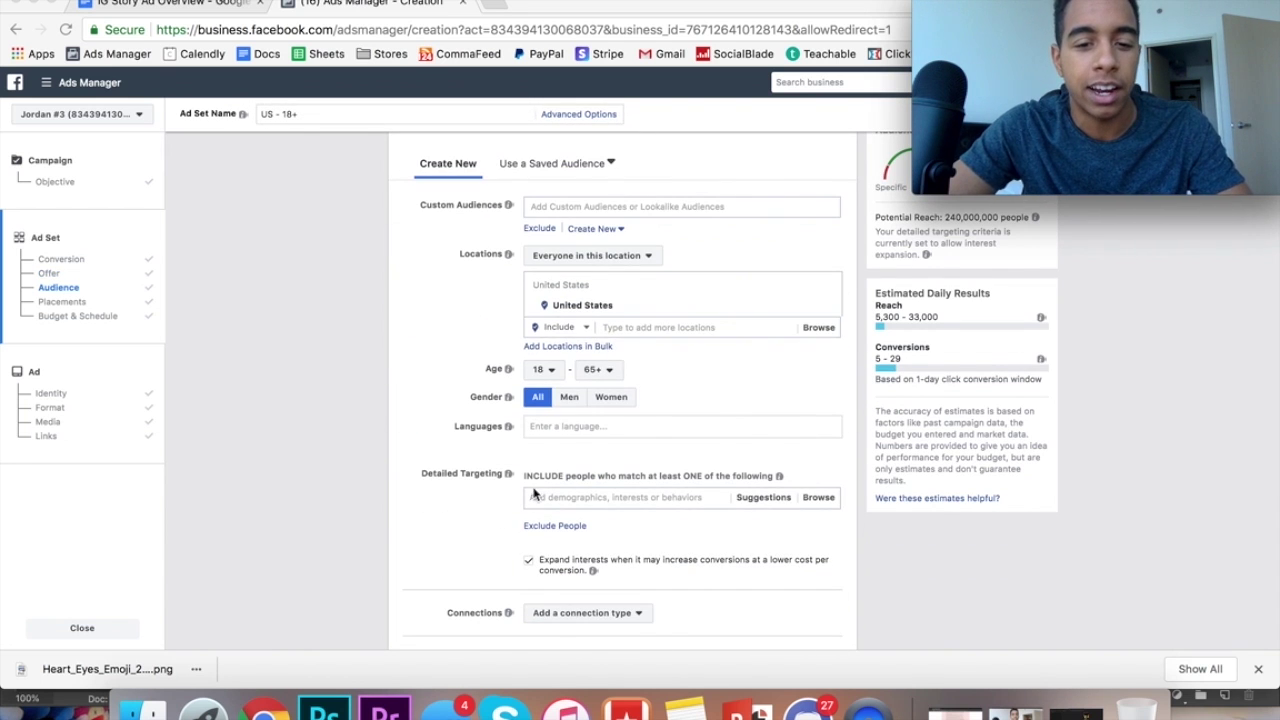
{"action": "scroll", "coordinate": [506, 368], "scroll_direction": "down", "scroll_amount": 3}
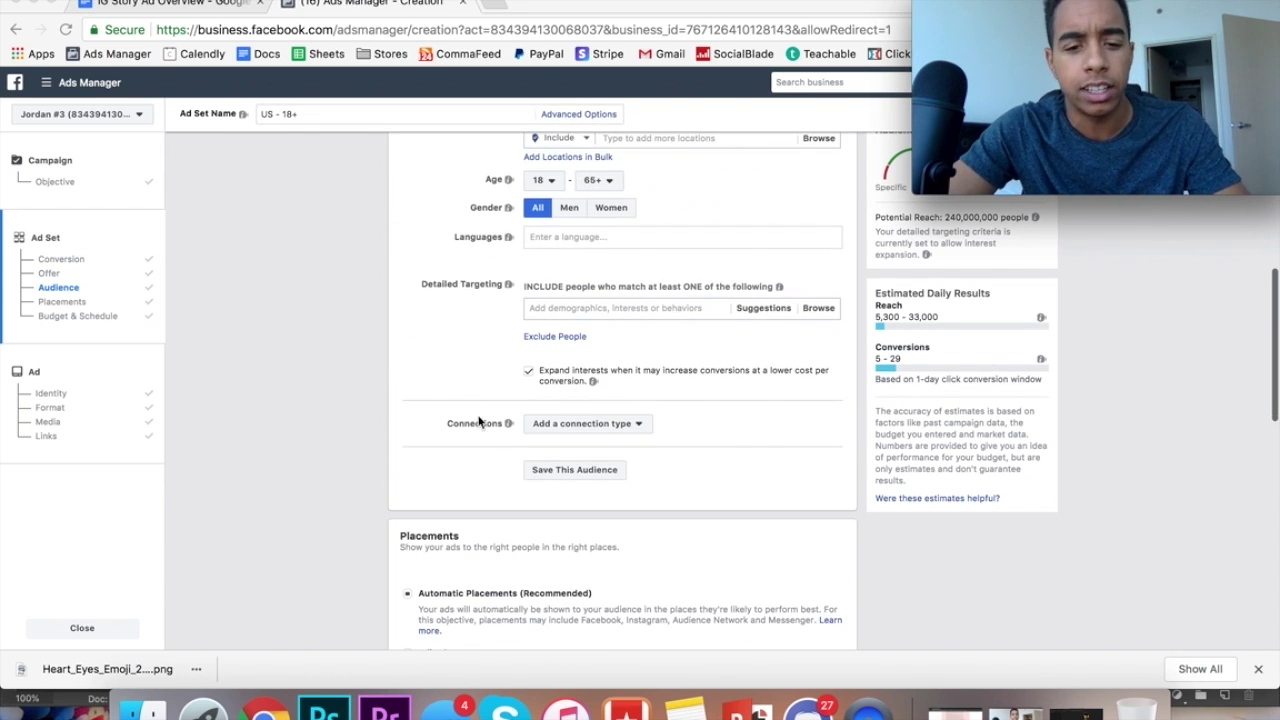
{"action": "scroll", "coordinate": [405, 460], "scroll_direction": "down", "scroll_amount": 3}
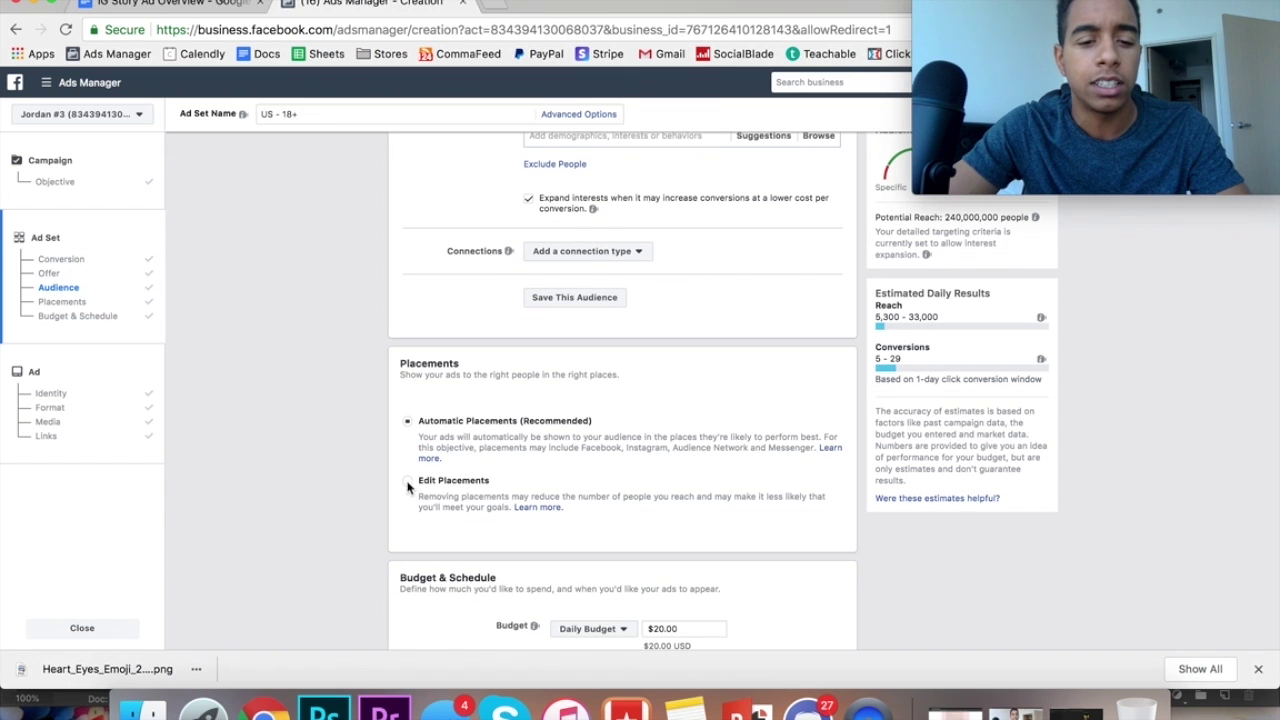
Step: Edit the ad set's placements manually so that only Instagram Stories is selected, with Instagram Feed excluded
{"action": "left_click", "coordinate": [407, 480]}
{"action": "scroll", "coordinate": [631, 503], "scroll_direction": "down", "scroll_amount": 5}
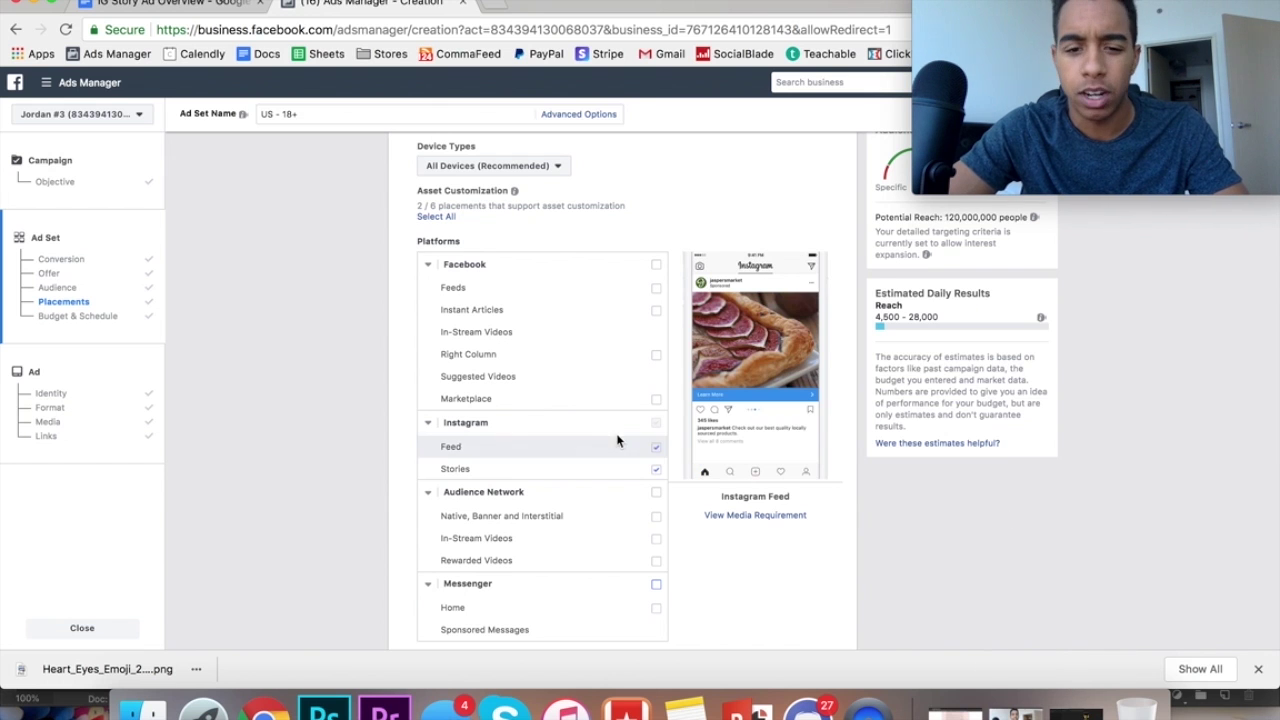
{"action": "left_click", "coordinate": [655, 467]}
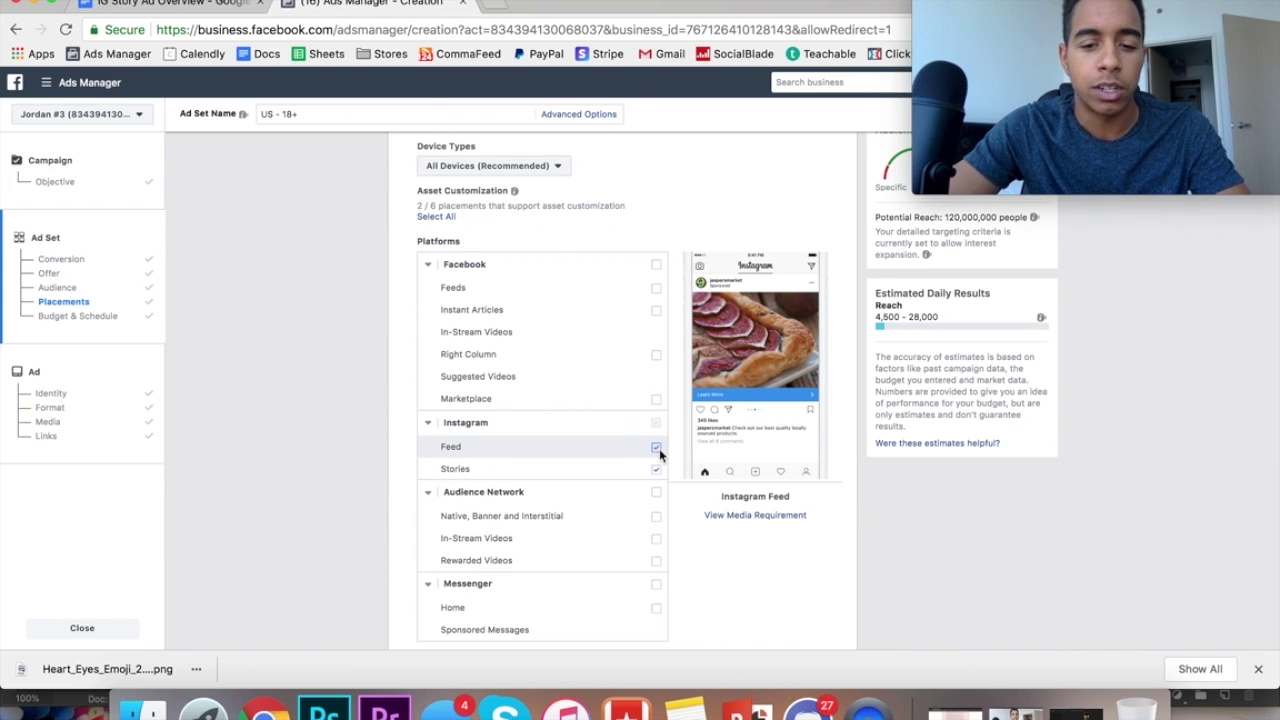
{"action": "left_click", "coordinate": [657, 448]}
Step: Review the daily budget and schedule settings and dismiss the notice about link click and conversion optimization
{"action": "scroll", "coordinate": [336, 508], "scroll_direction": "down", "scroll_amount": 5}
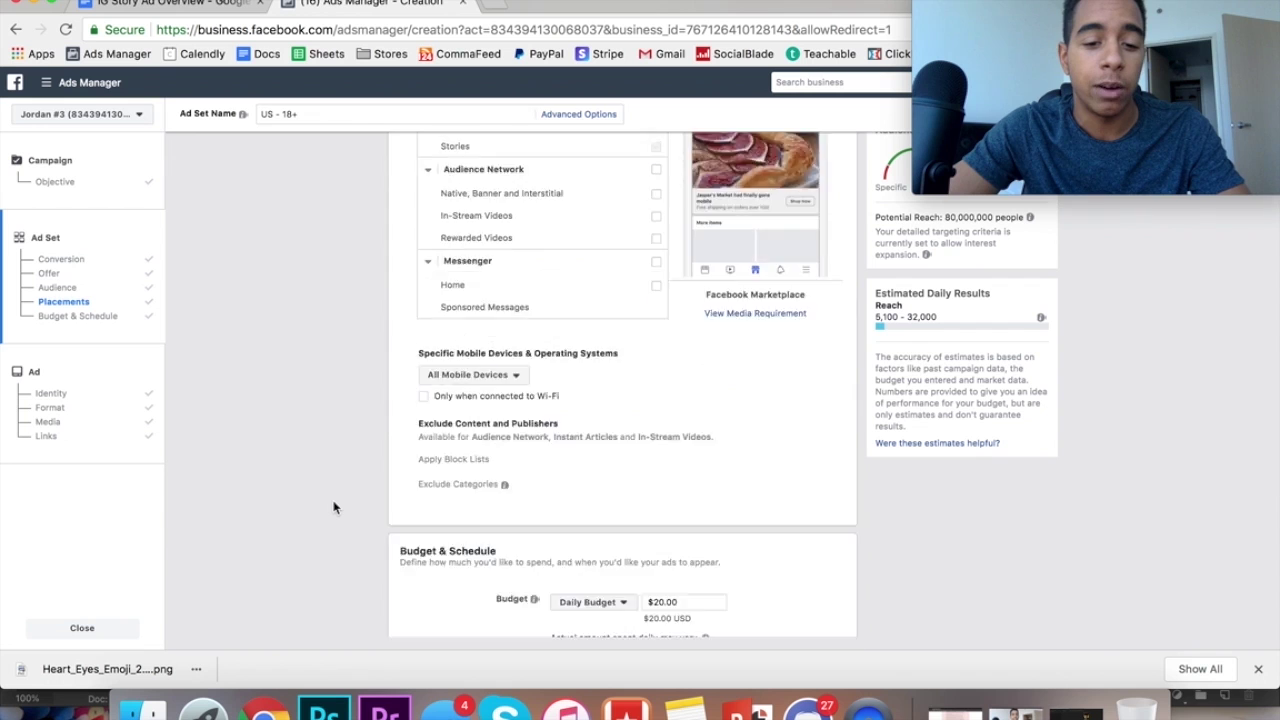
{"action": "scroll", "coordinate": [334, 508], "scroll_direction": "down", "scroll_amount": 10}
{"action": "scroll", "coordinate": [634, 331], "scroll_direction": "up", "scroll_amount": 4}
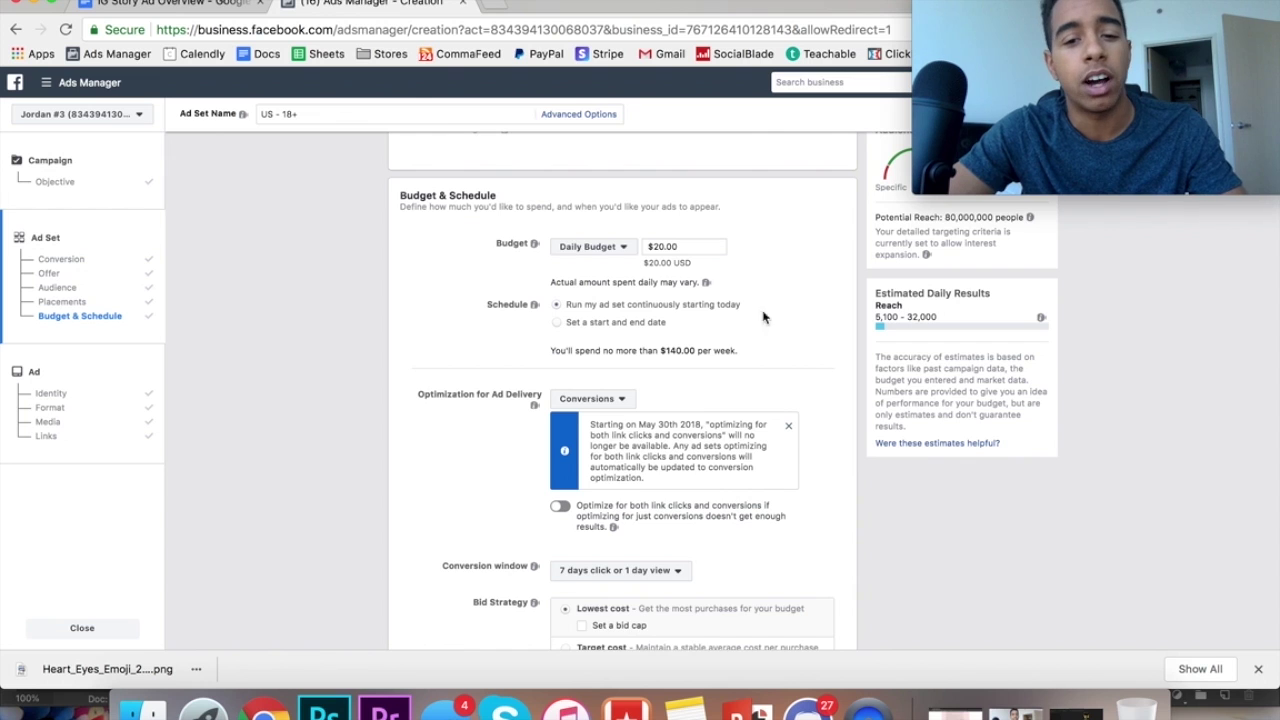
{"action": "scroll", "coordinate": [774, 333], "scroll_direction": "down", "scroll_amount": 1}
{"action": "left_click", "coordinate": [790, 386]}
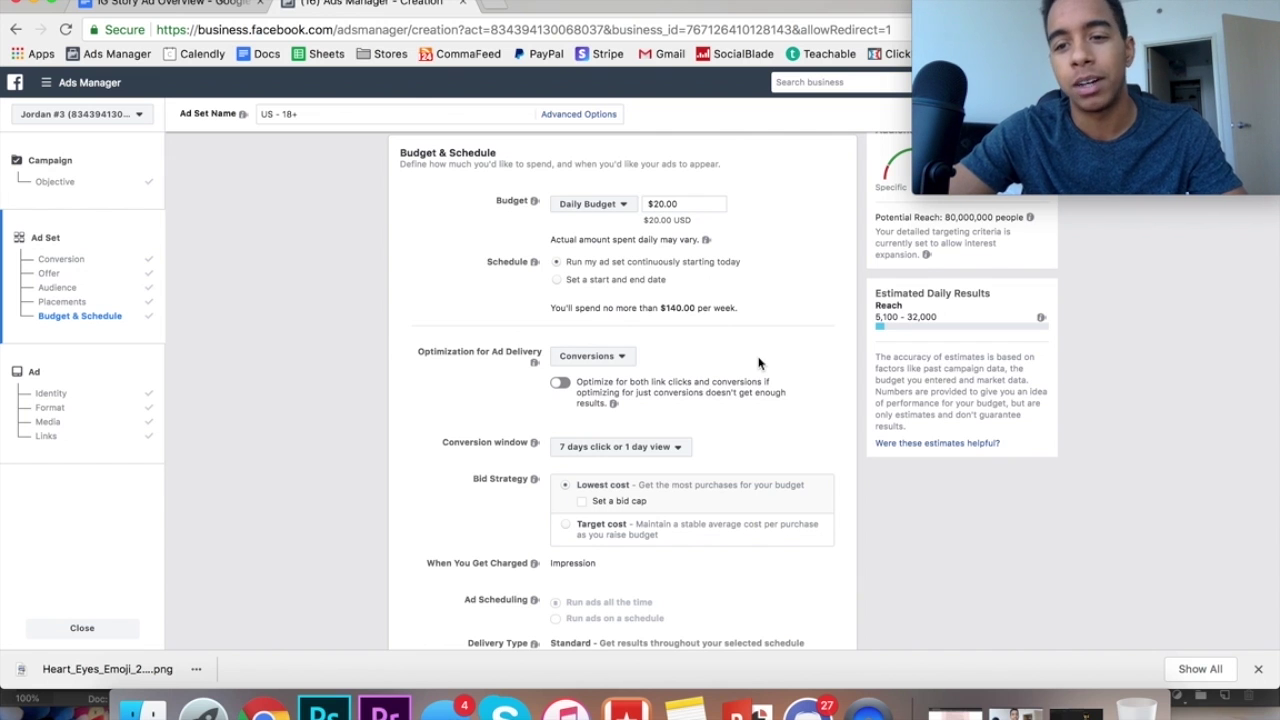
Step: Set the ad set's conversion window to 1 day click and continue to the ad setup
{"action": "scroll", "coordinate": [700, 350], "scroll_direction": "down", "scroll_amount": 3}
{"action": "left_click", "coordinate": [679, 330]}
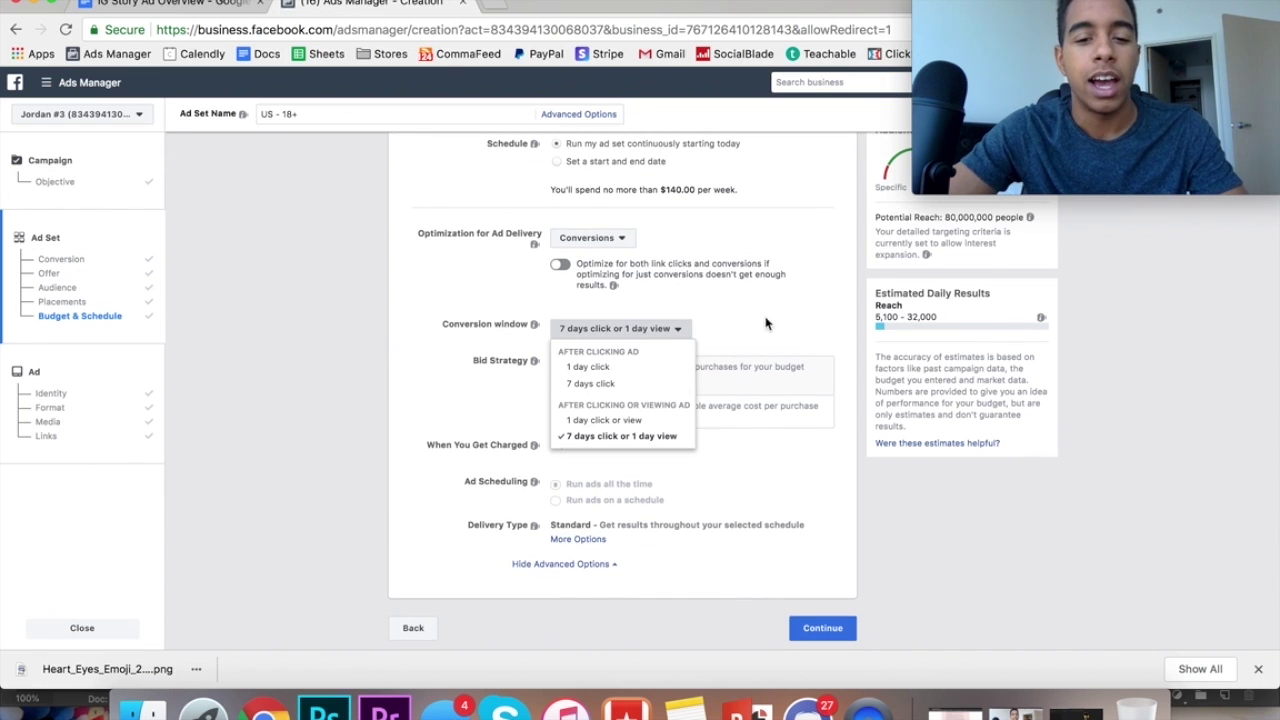
{"action": "left_click", "coordinate": [615, 372]}
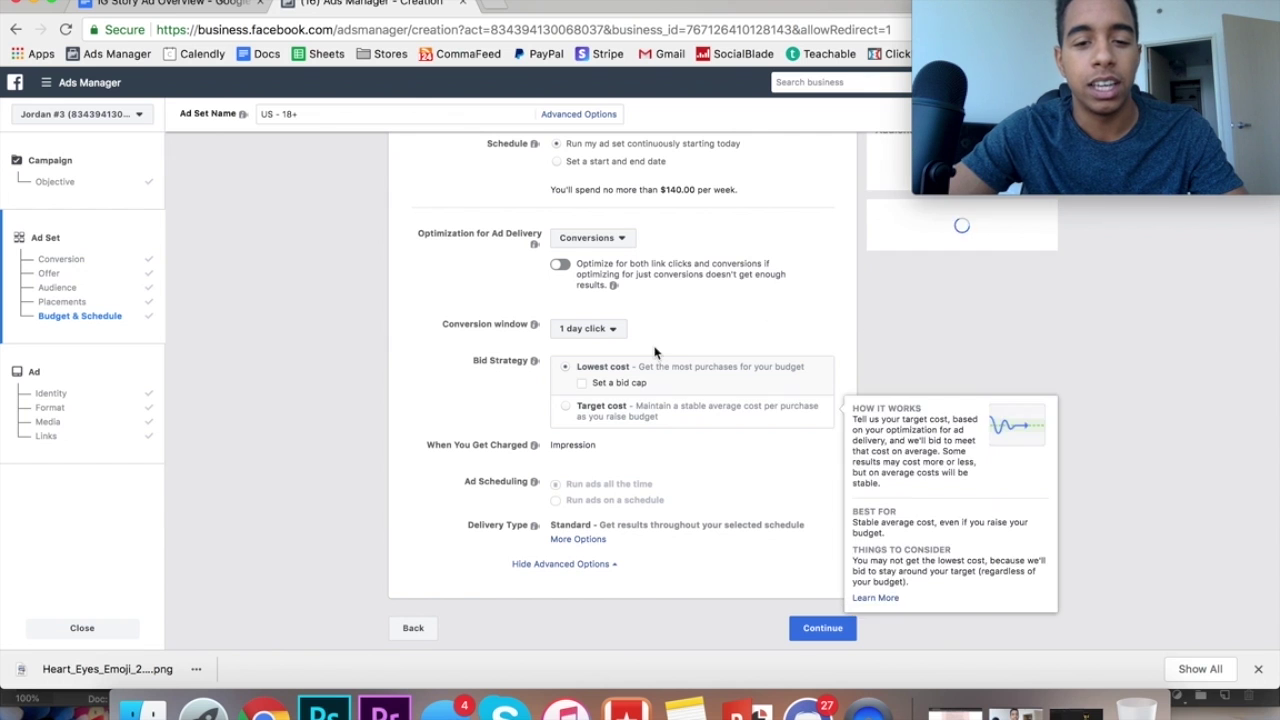
{"action": "left_click", "coordinate": [830, 636]}
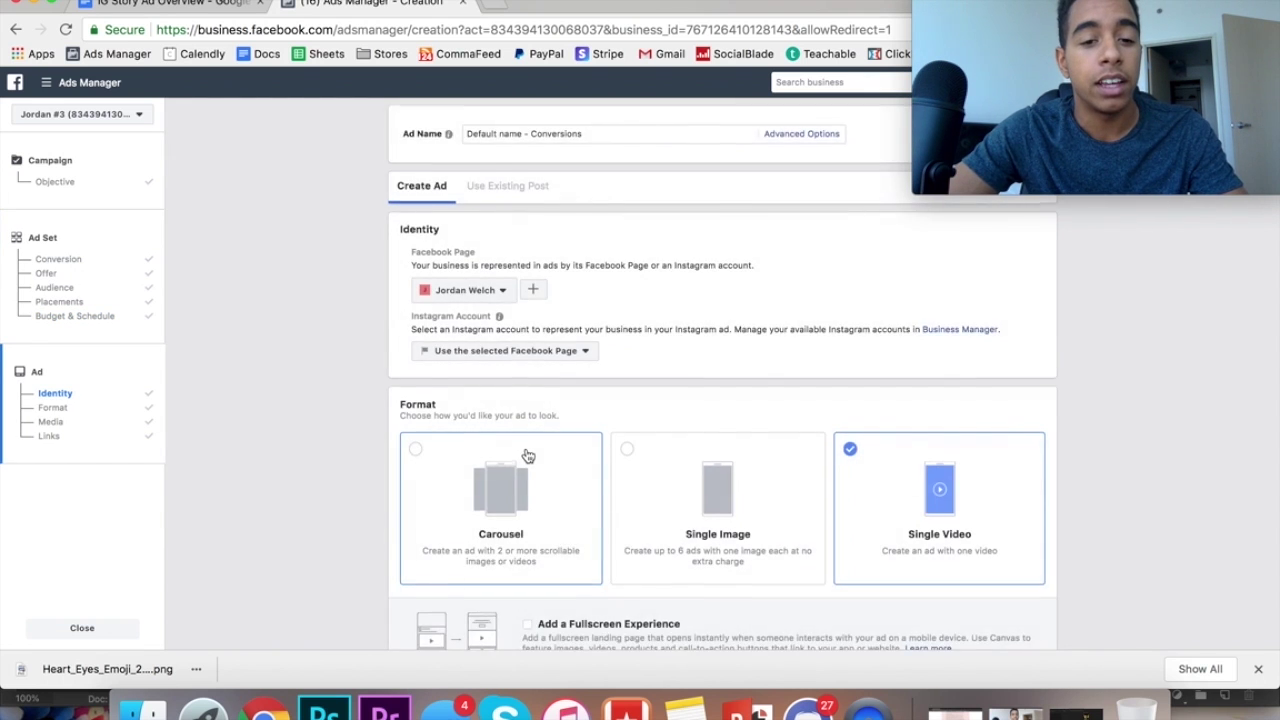
Step: Choose the connected Instagram account as the ad's identity in place of the selected Facebook Page
{"action": "scroll", "coordinate": [515, 320], "scroll_direction": "down", "scroll_amount": 2}
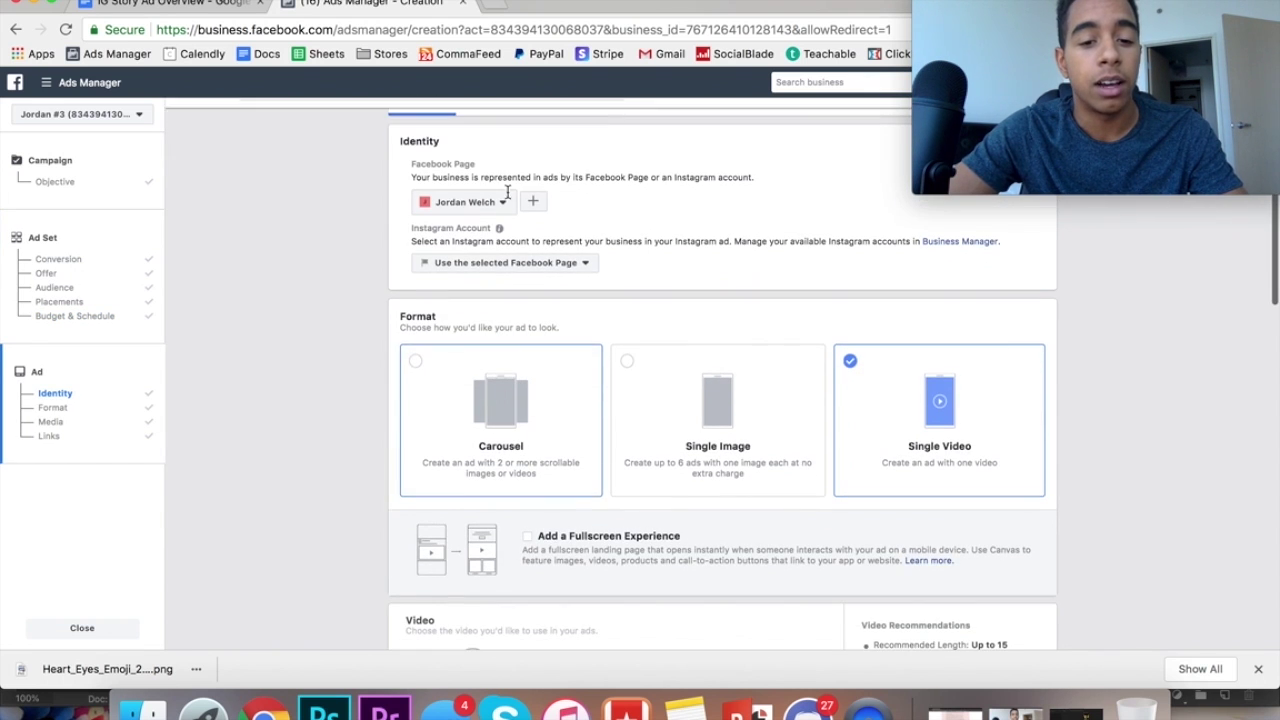
{"action": "left_click", "coordinate": [565, 264]}
{"action": "left_click", "coordinate": [539, 309]}
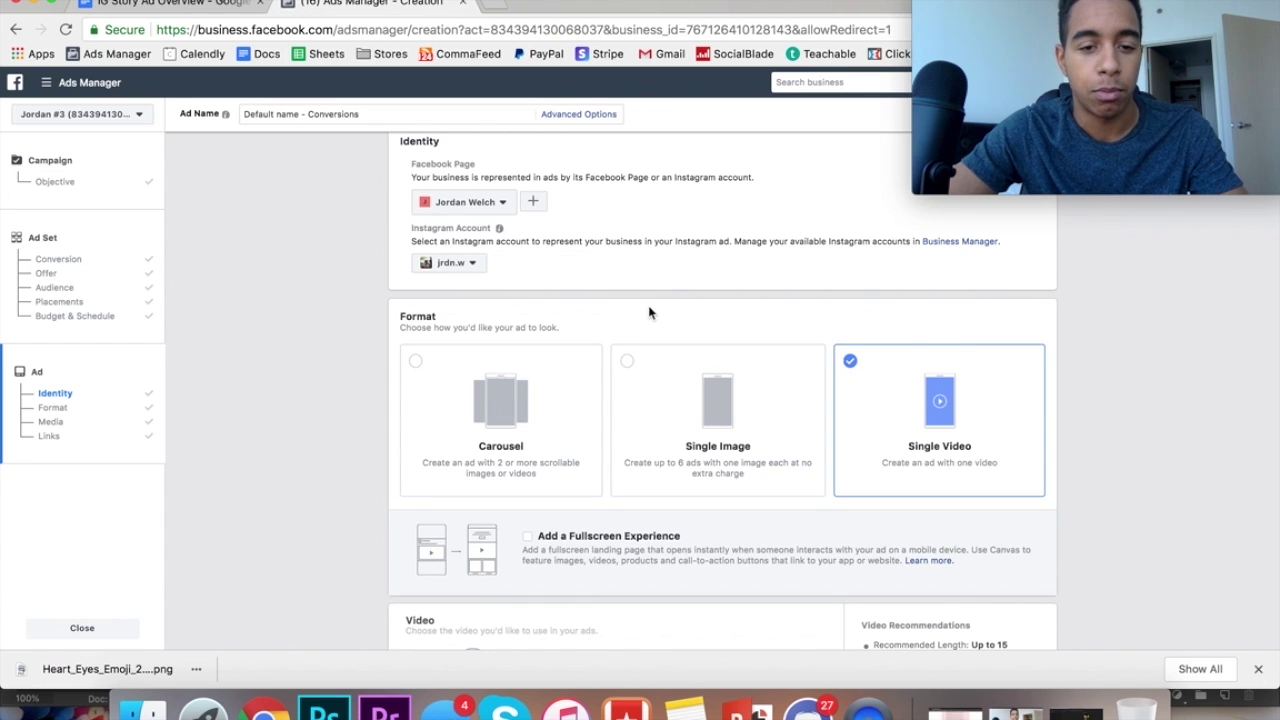
Step: Upload the finished video IG Story.mp4 as the media for the single video ad
{"action": "scroll", "coordinate": [380, 350], "scroll_direction": "down", "scroll_amount": 1}
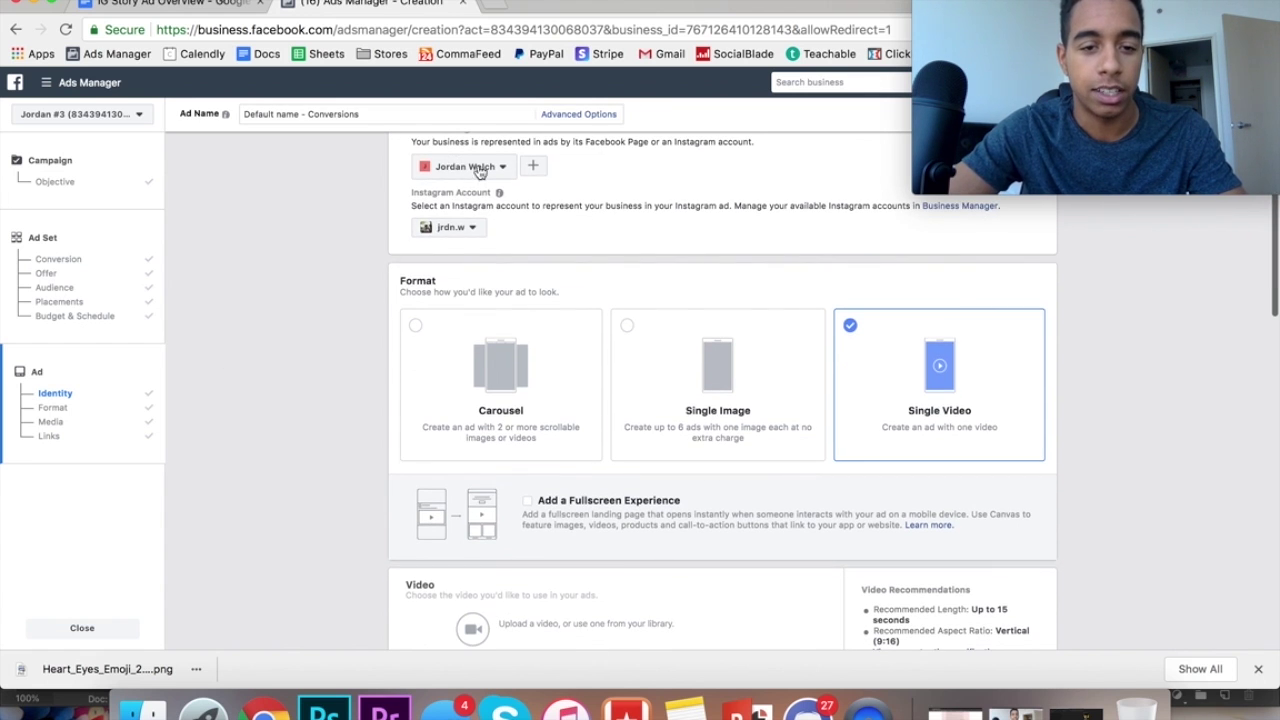
{"action": "scroll", "coordinate": [287, 458], "scroll_direction": "down", "scroll_amount": 5}
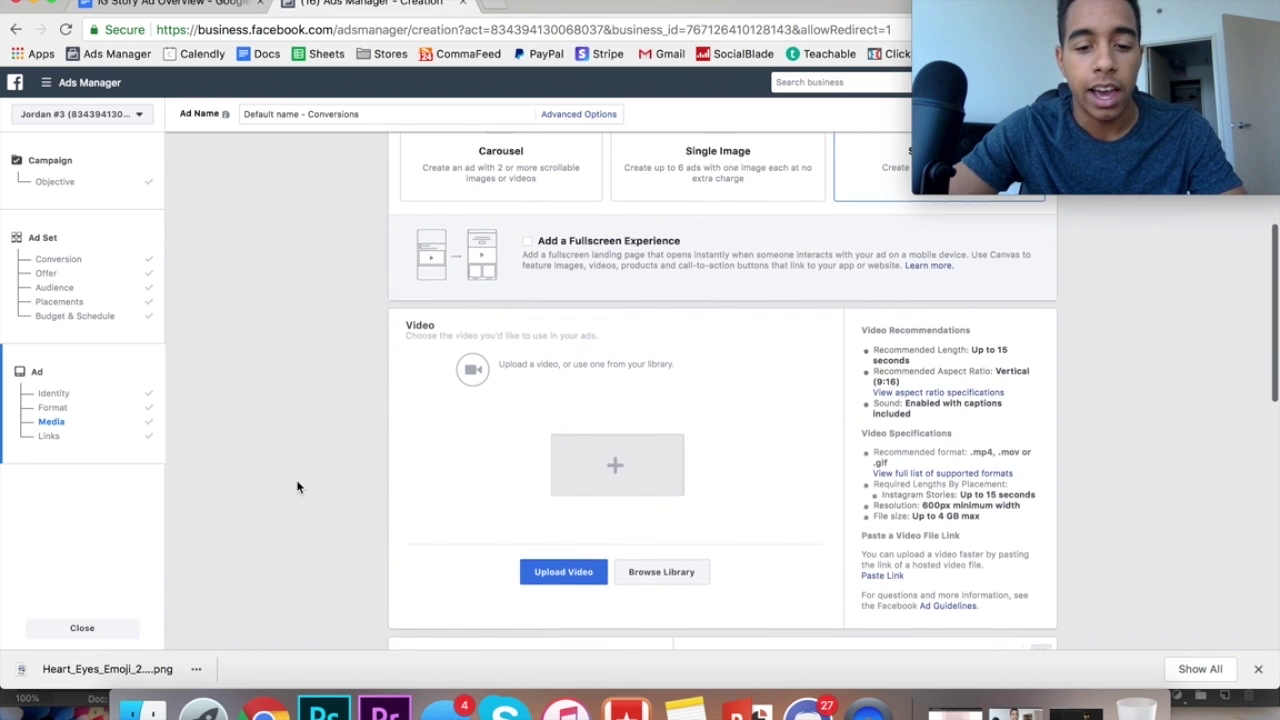
{"action": "scroll", "coordinate": [549, 577], "scroll_direction": "down", "scroll_amount": 1}
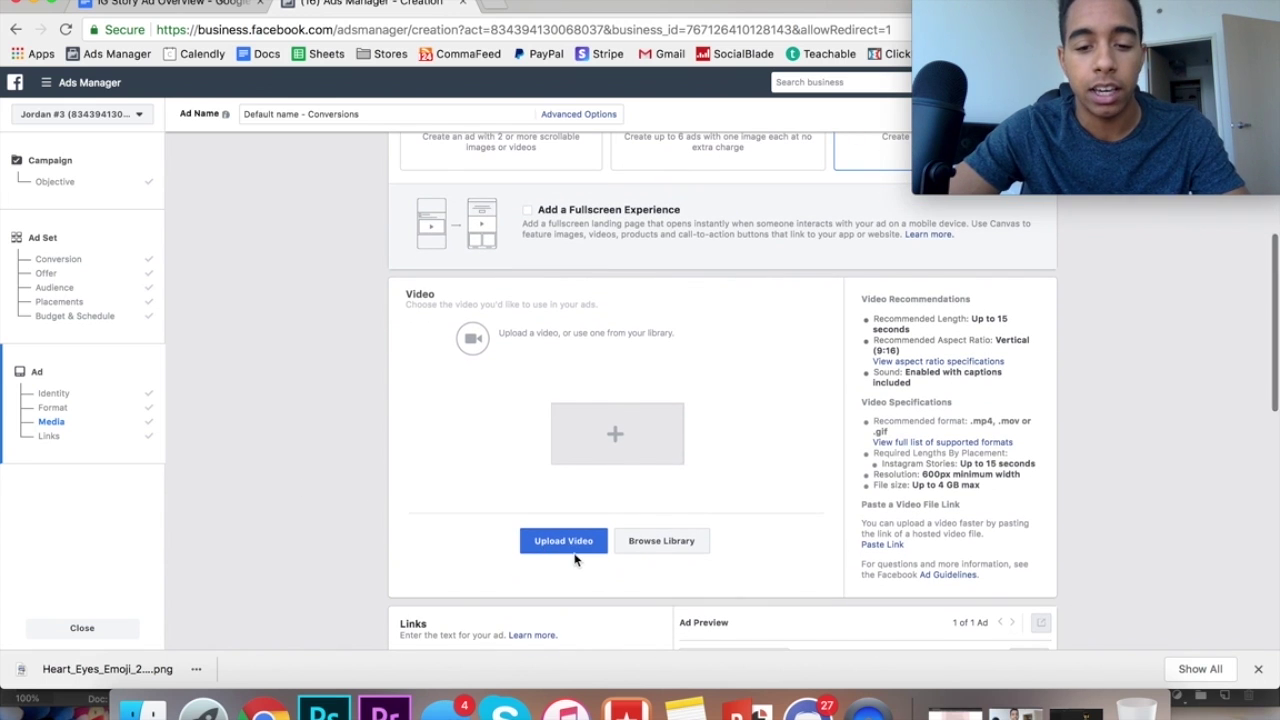
{"action": "left_click", "coordinate": [566, 546]}
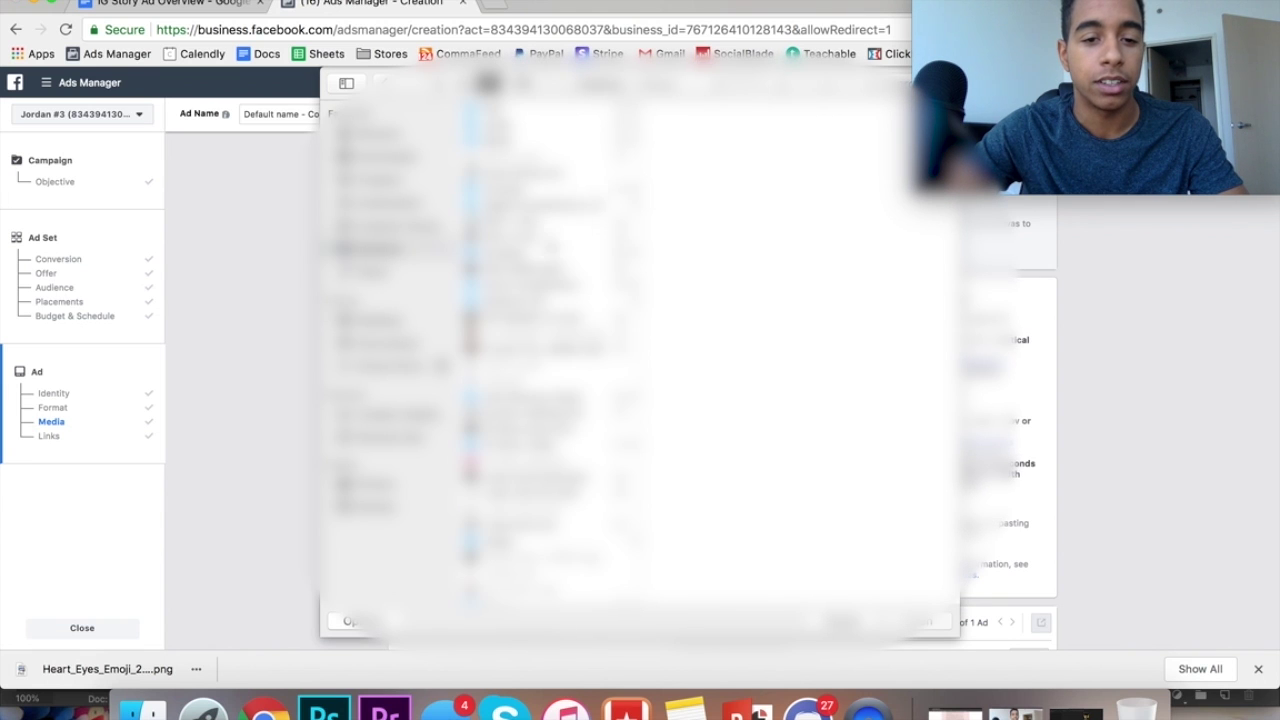
{"action": "scroll", "coordinate": [545, 390], "scroll_direction": "down", "scroll_amount": 2}
{"action": "left_click", "coordinate": [541, 290]}
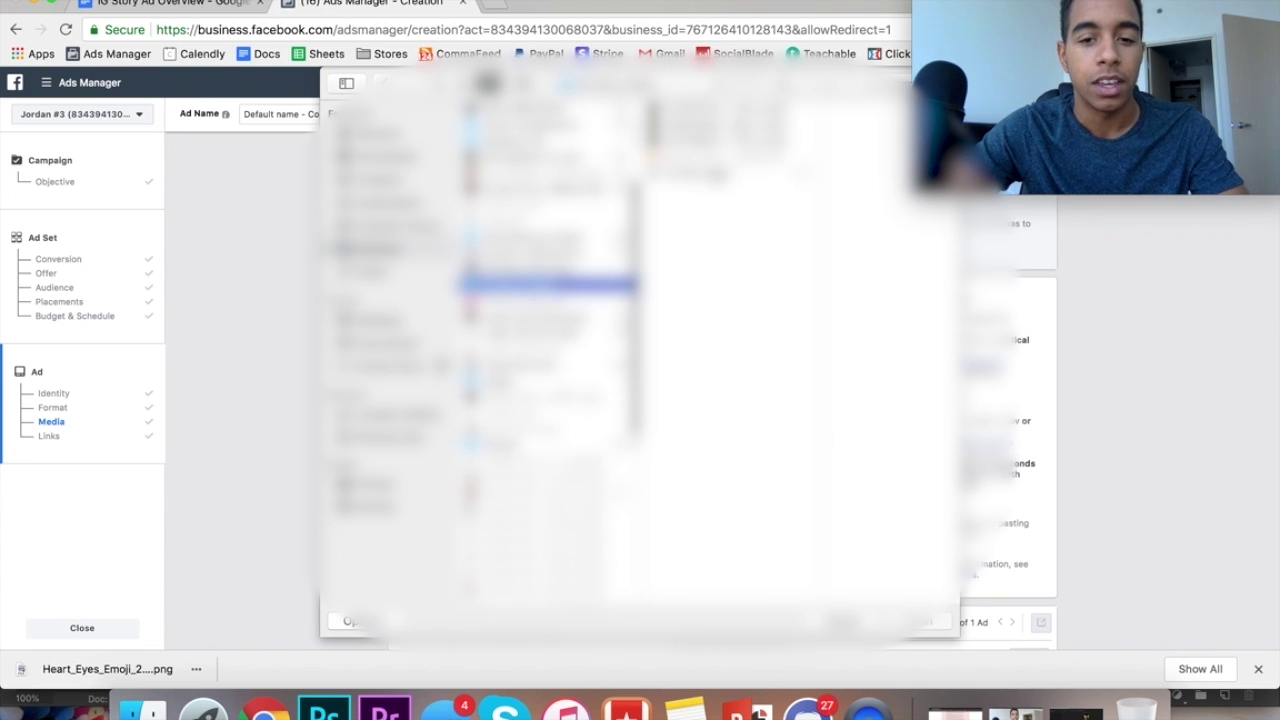
{"action": "key", "text": "Return"}
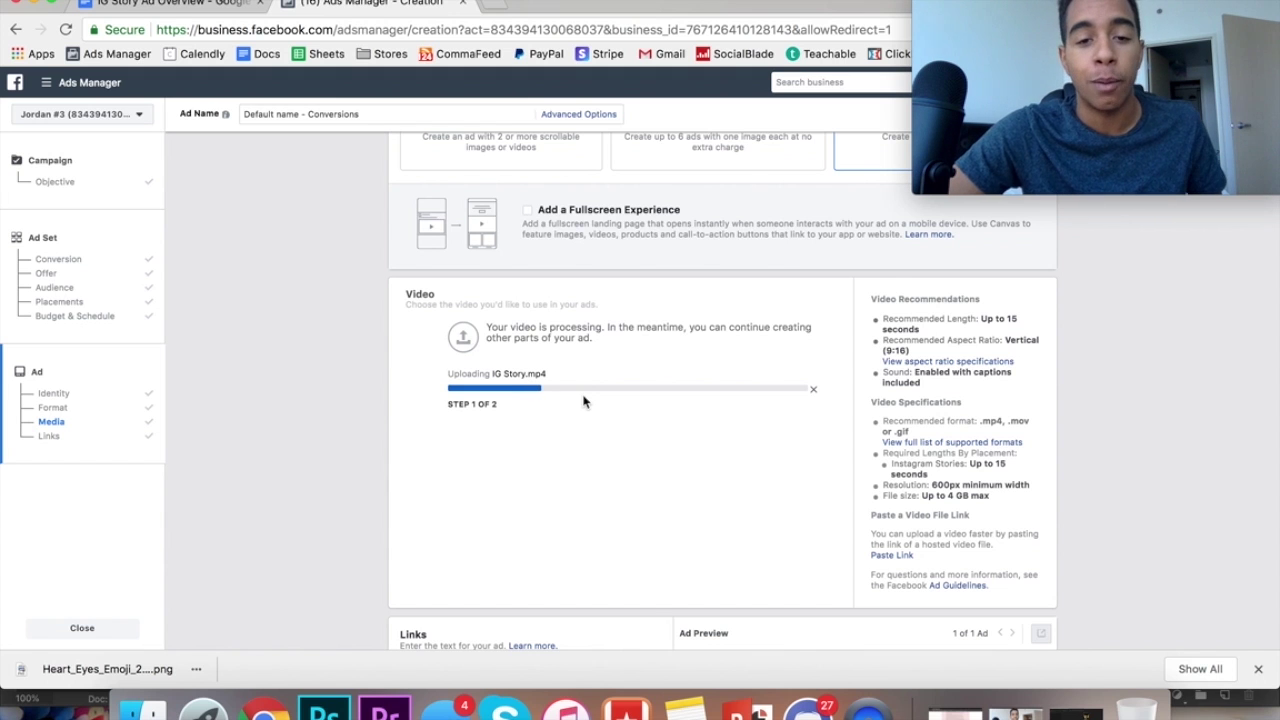
Step: Examine the ad's Links section, including its text, website URL, call to action and tracking fields, and check the upload progress
{"action": "scroll", "coordinate": [584, 401], "scroll_direction": "down", "scroll_amount": 5}
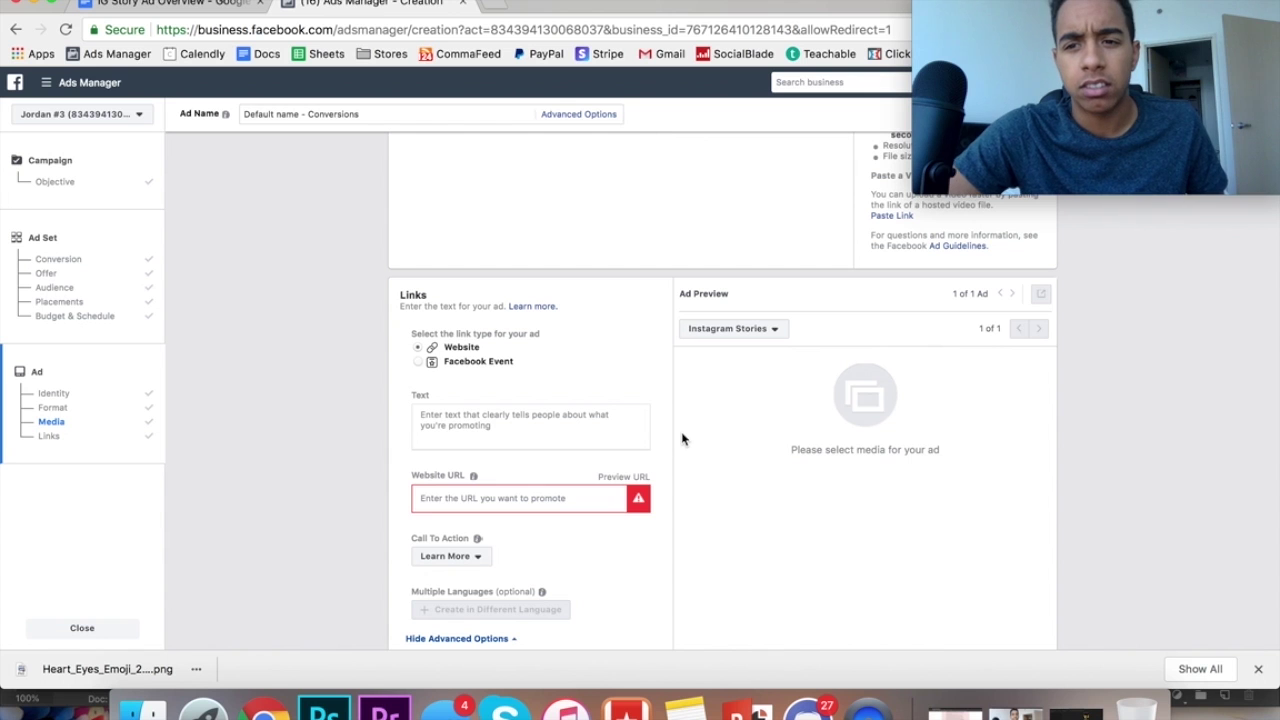
{"action": "scroll", "coordinate": [657, 466], "scroll_direction": "up", "scroll_amount": 5}
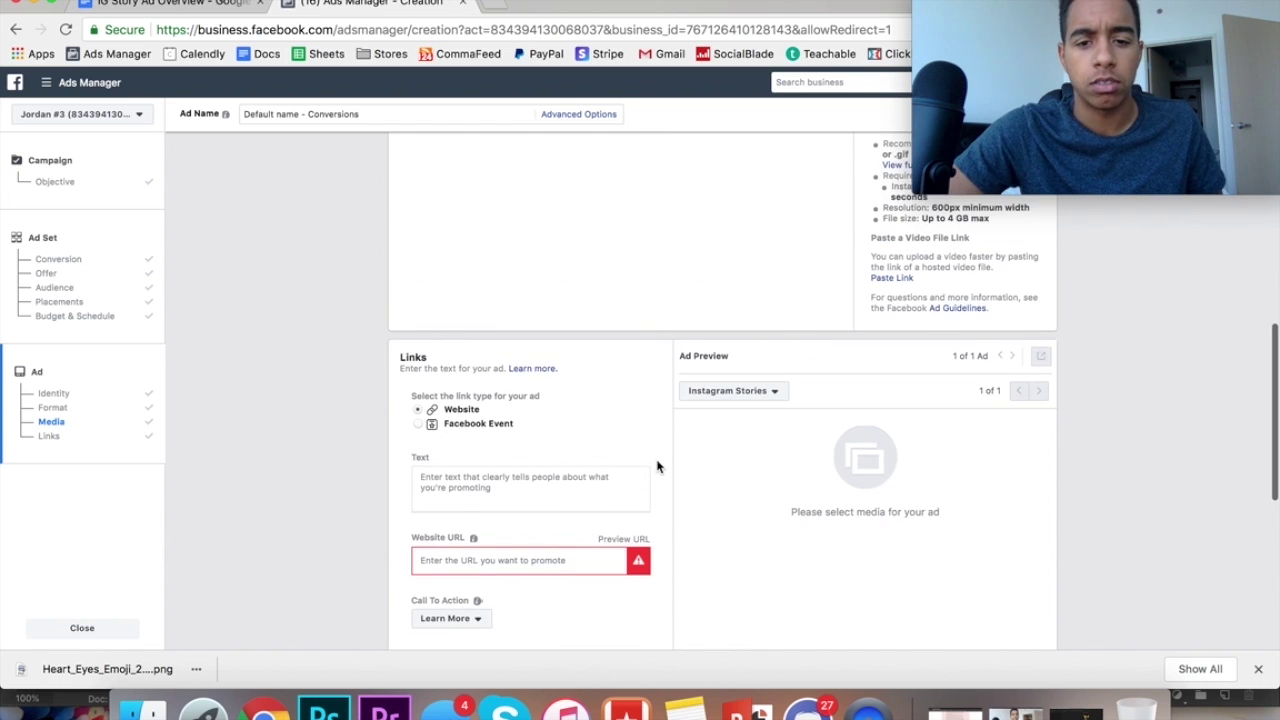
{"action": "scroll", "coordinate": [657, 464], "scroll_direction": "down", "scroll_amount": 10}
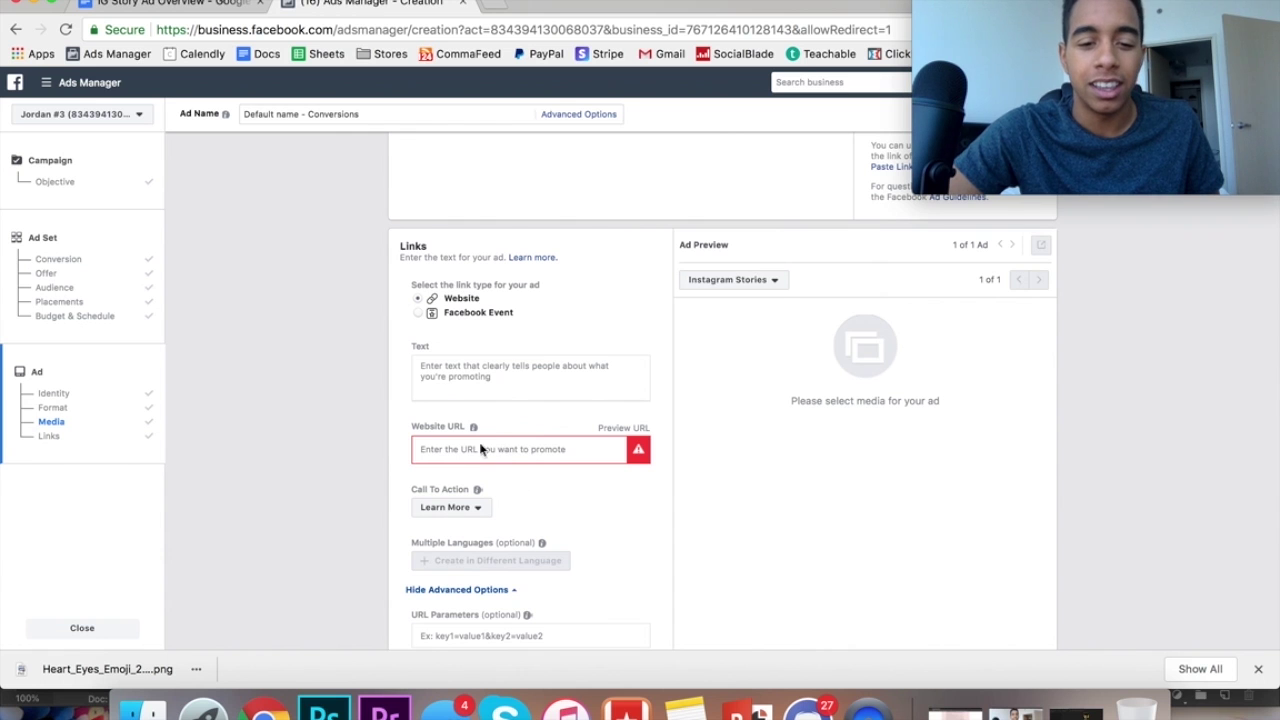
{"action": "scroll", "coordinate": [688, 517], "scroll_direction": "down", "scroll_amount": 4}
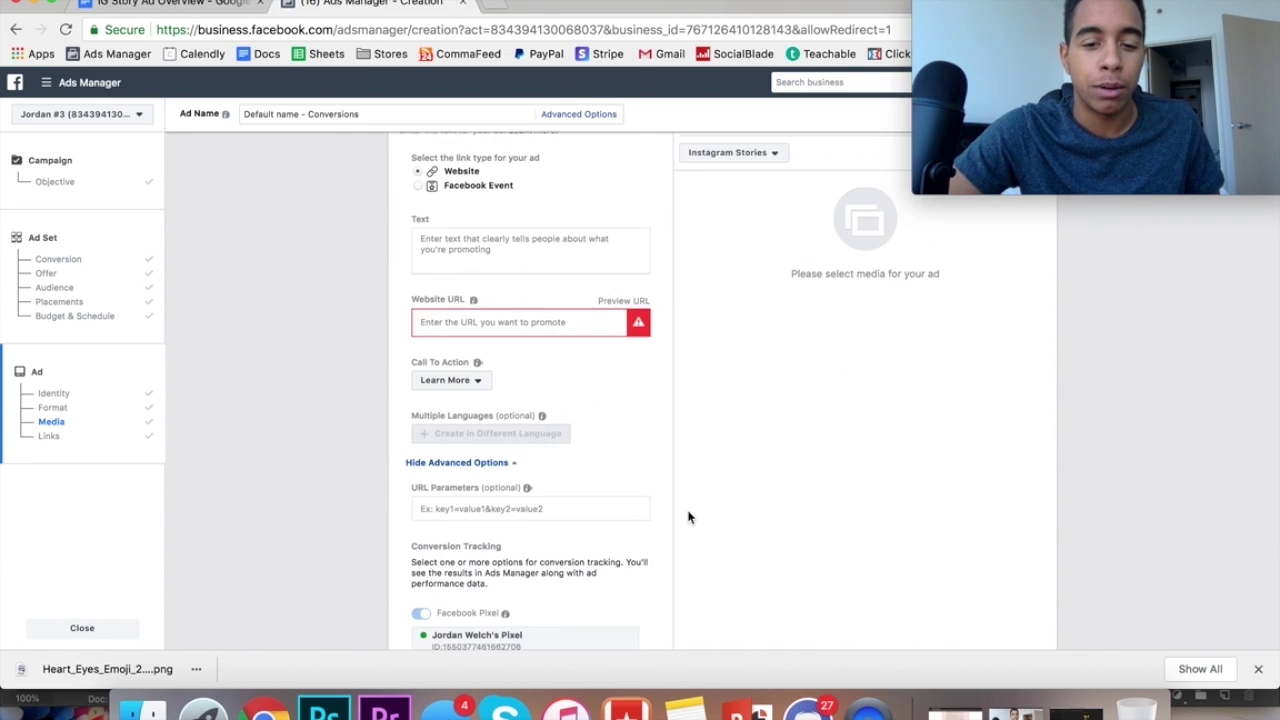
{"action": "scroll", "coordinate": [688, 517], "scroll_direction": "up", "scroll_amount": 9}
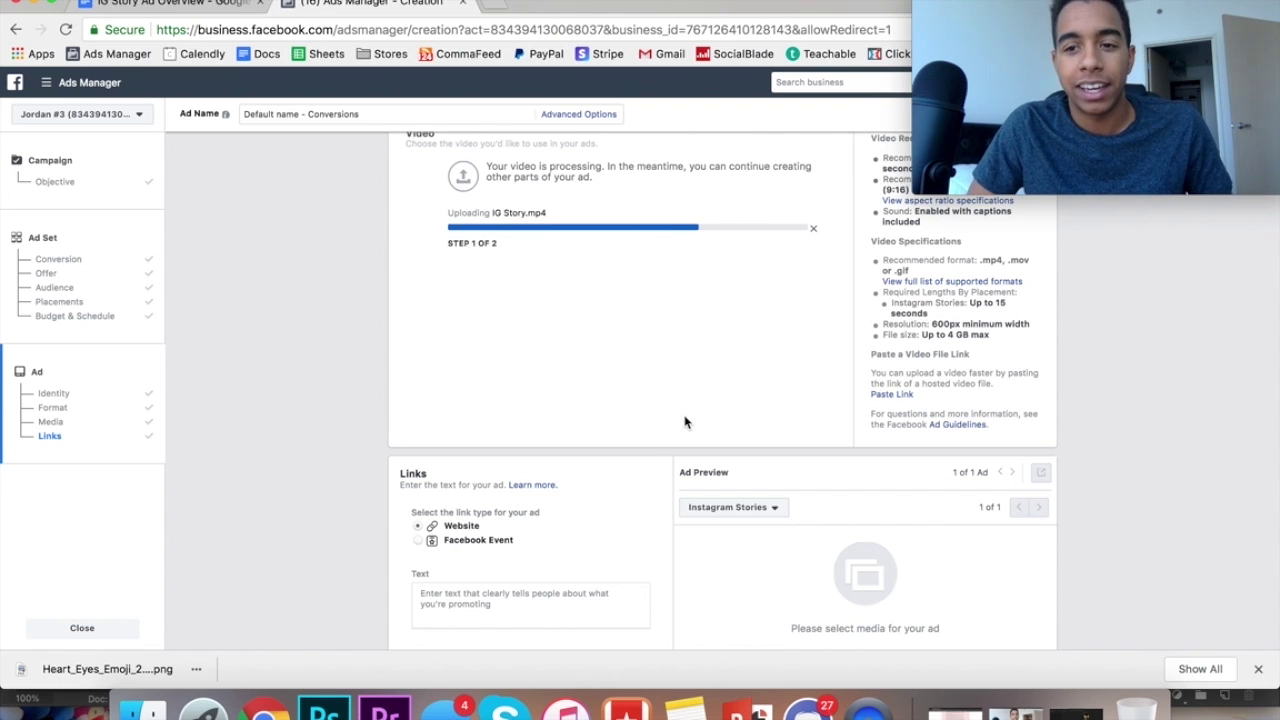
Step: Set the ad's call to action to Shop Now in the Links section
{"action": "scroll", "coordinate": [670, 415], "scroll_direction": "down", "scroll_amount": 3}
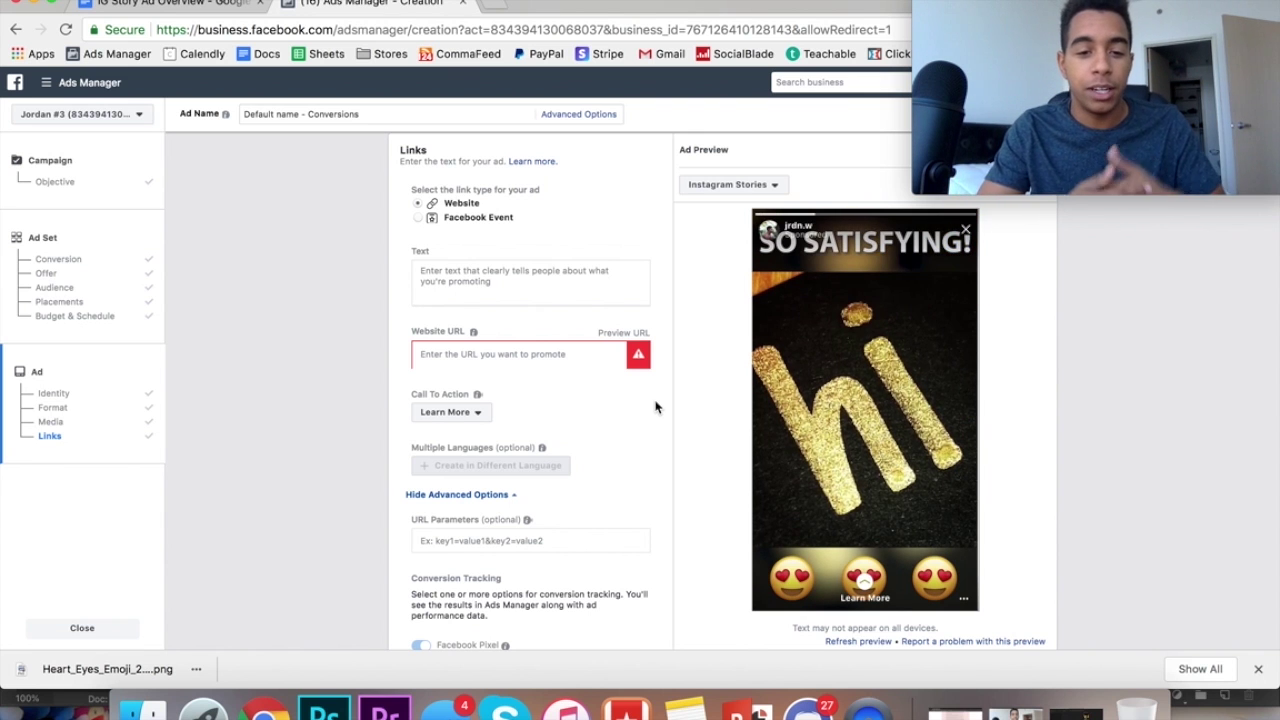
{"action": "left_click", "coordinate": [473, 416]}
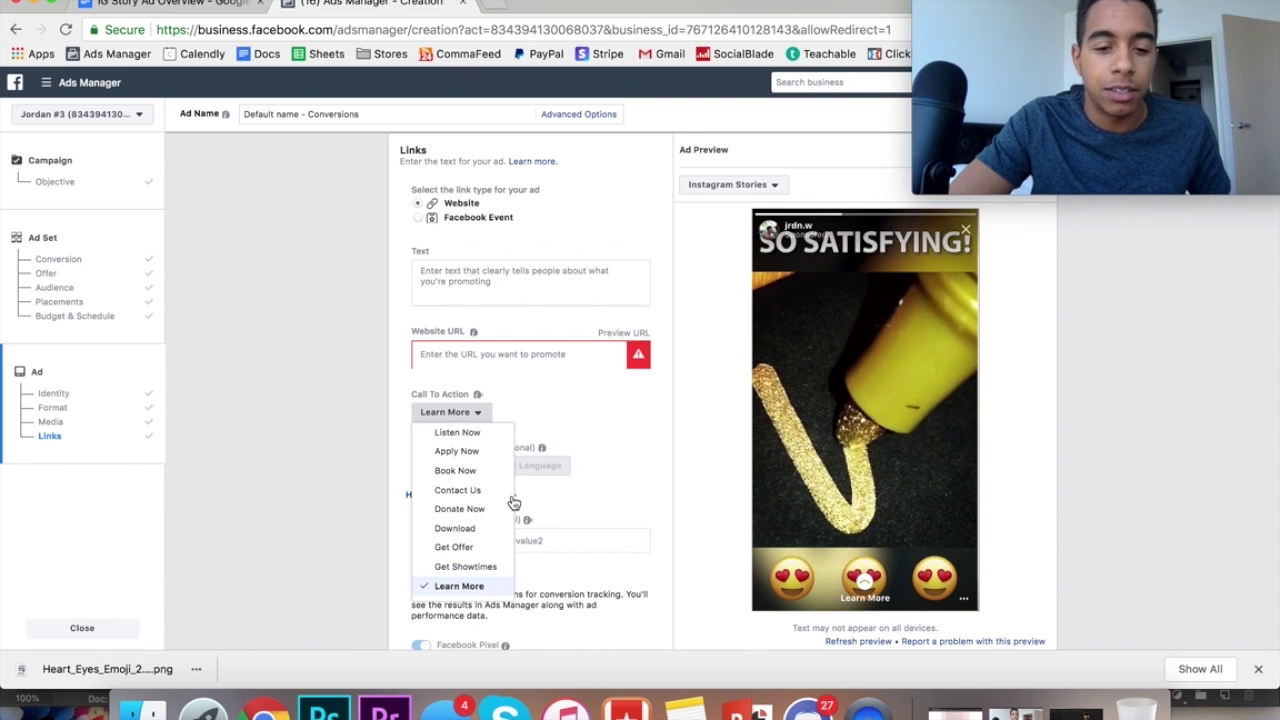
{"action": "scroll", "coordinate": [452, 540], "scroll_direction": "down", "scroll_amount": 3}
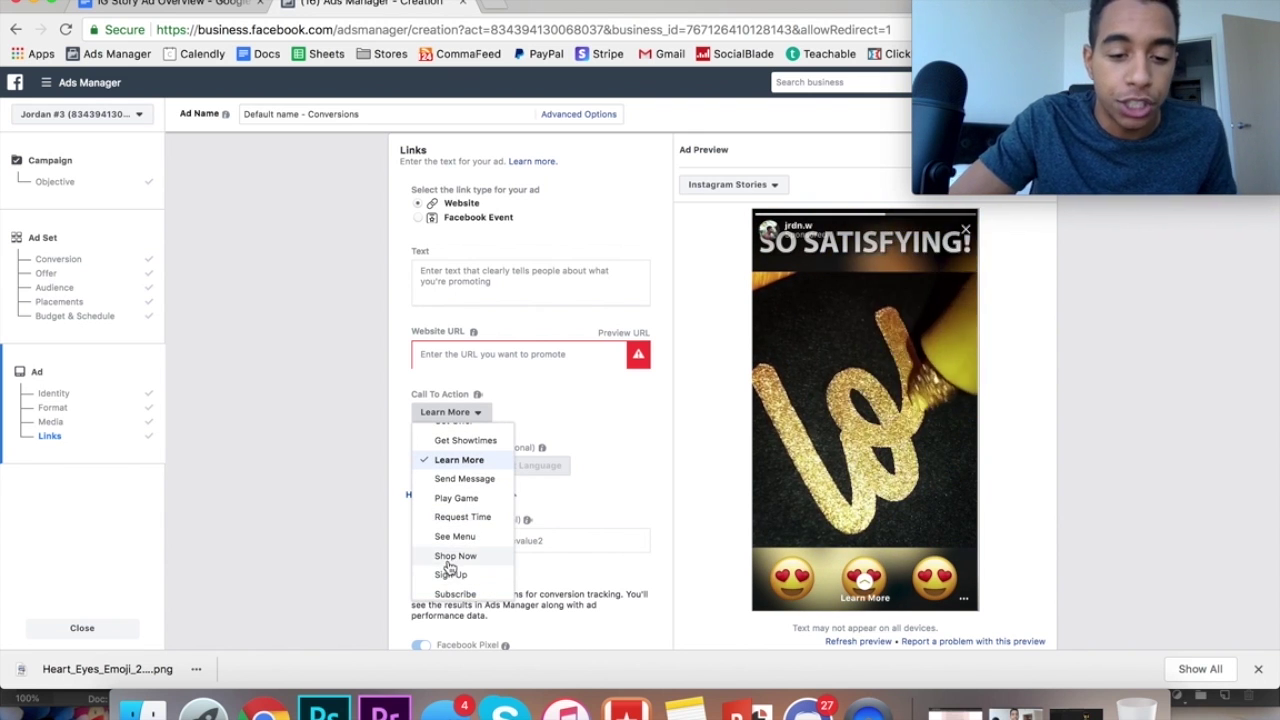
{"action": "key", "text": "Return"}
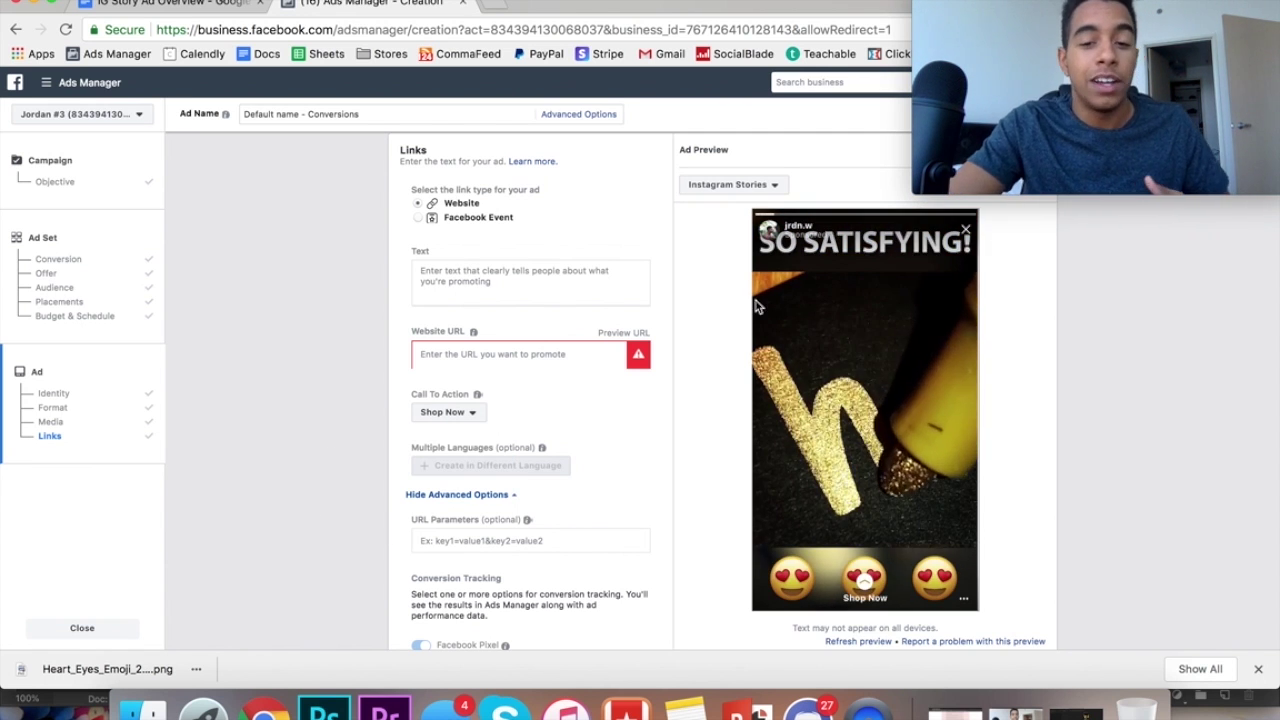
{"action": "scroll", "coordinate": [758, 340], "scroll_direction": "up", "scroll_amount": 2}
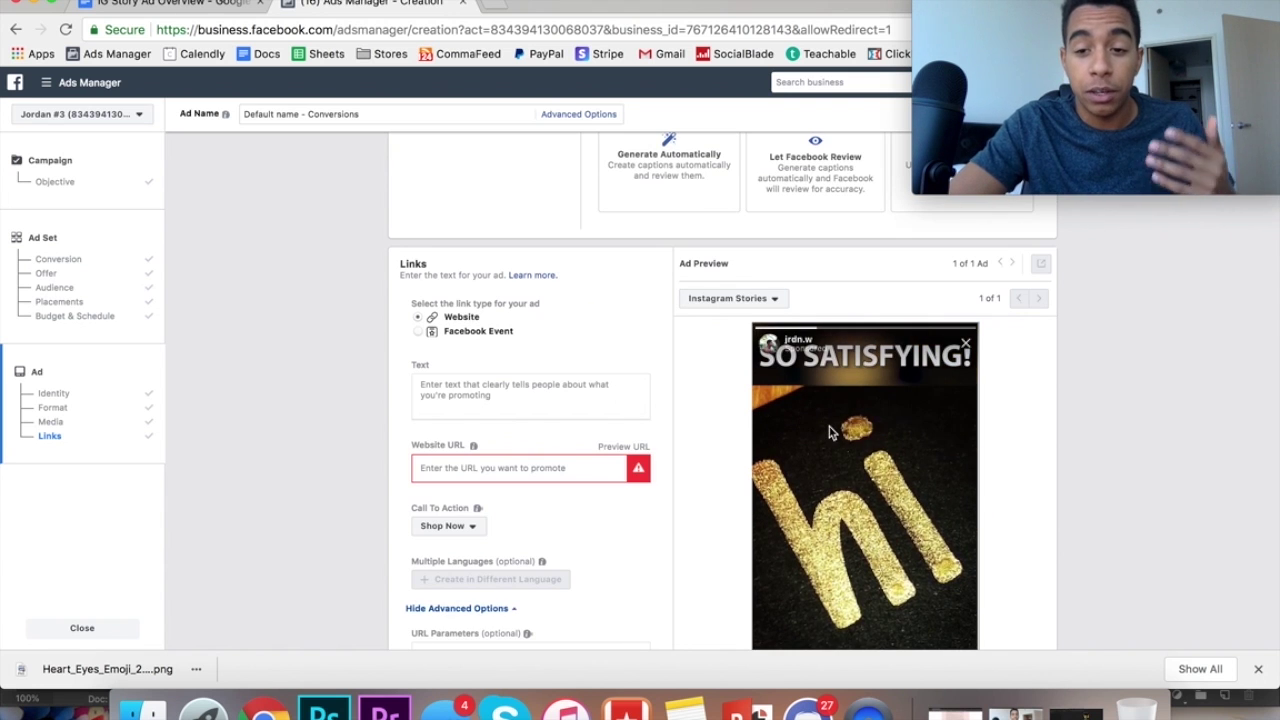
{"action": "scroll", "coordinate": [831, 431], "scroll_direction": "down", "scroll_amount": 2}
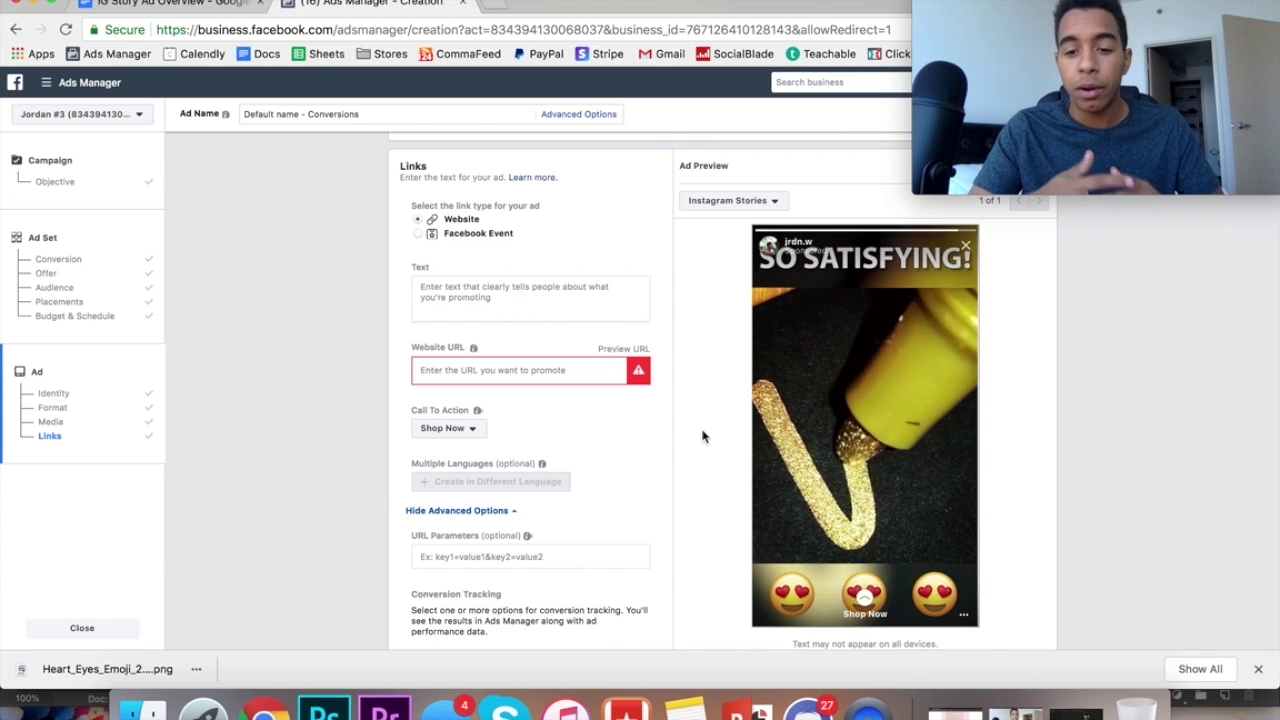
{"action": "left_click", "coordinate": [548, 369]}
{"action": "type", "text": "www."}
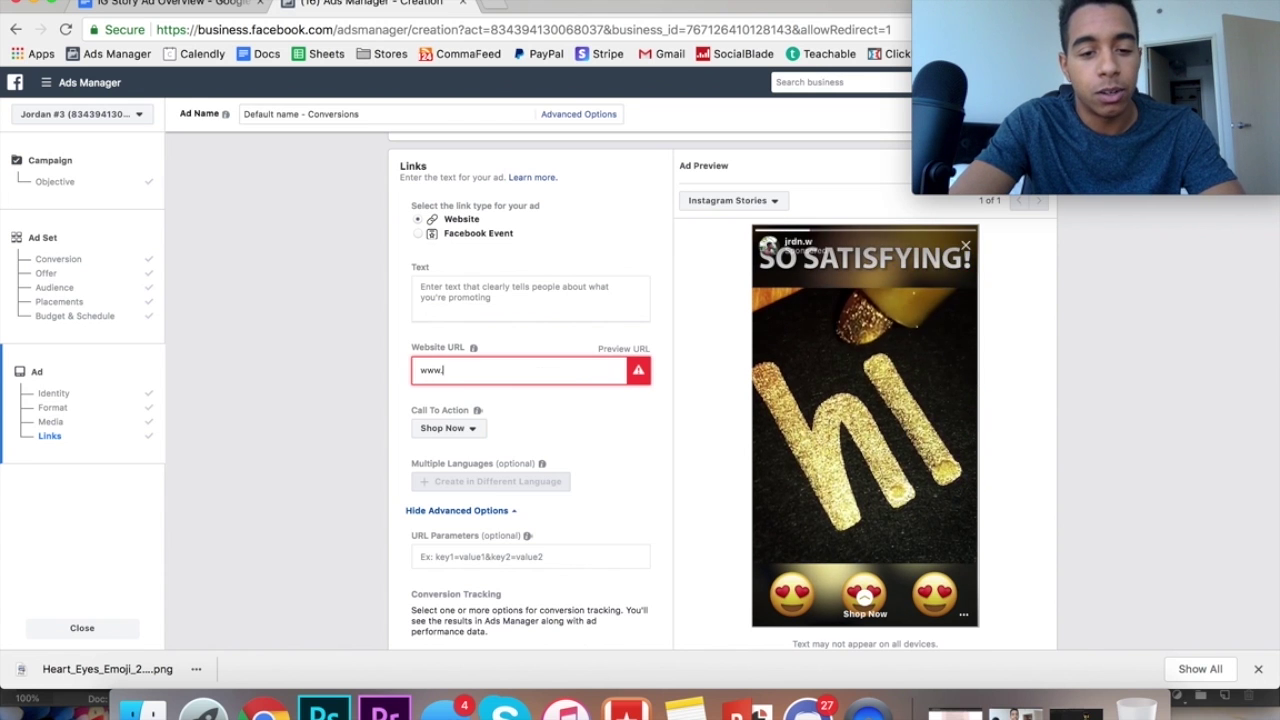
{"action": "type", "text": "ecomaccelerators.net"}
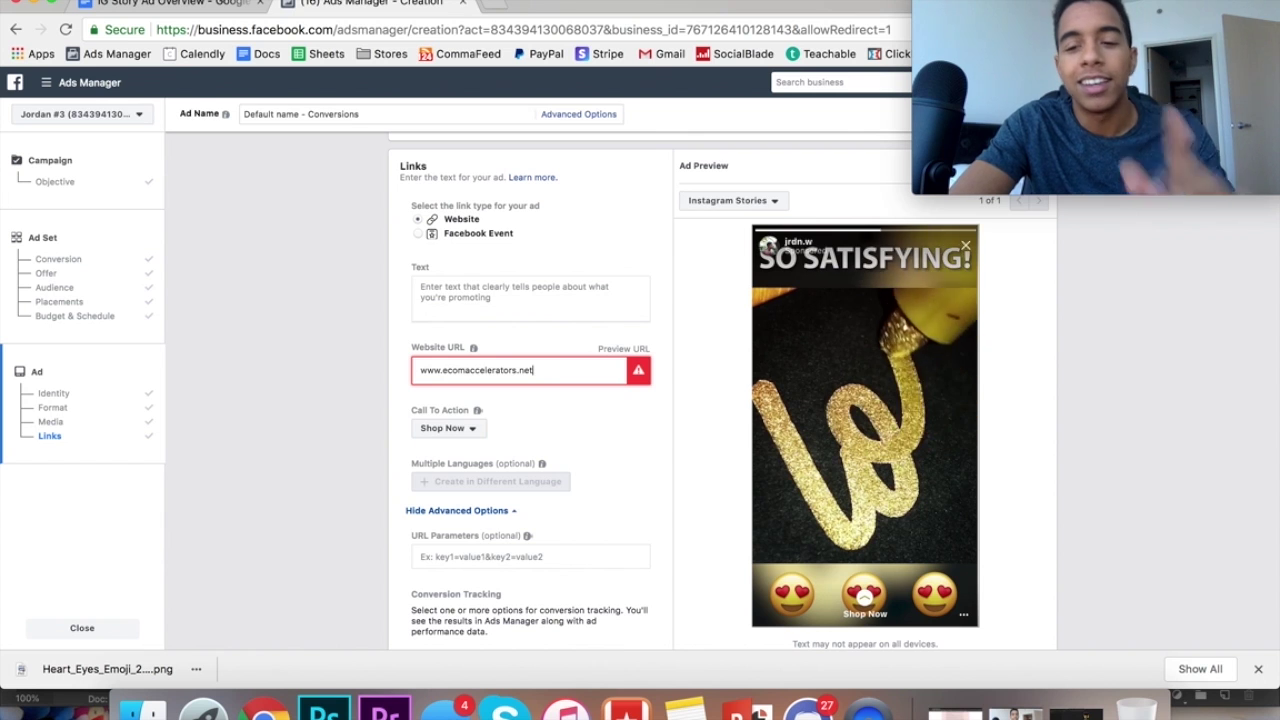